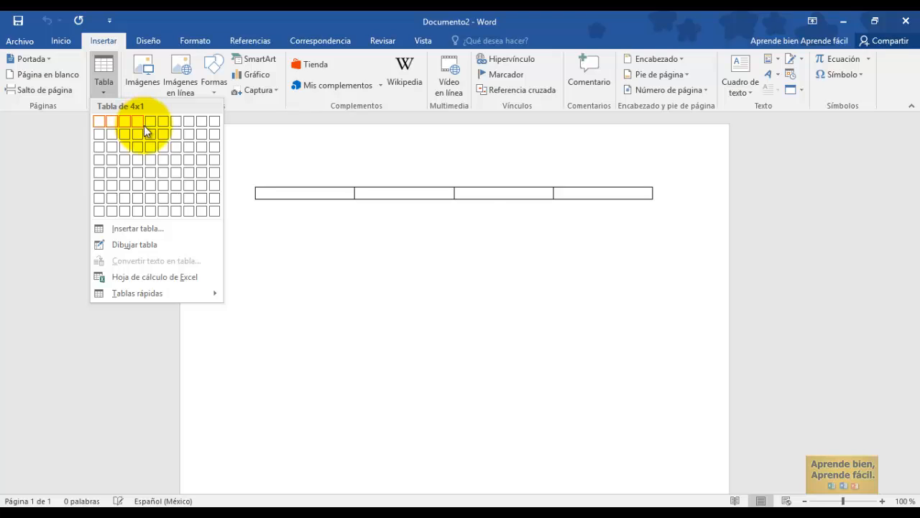
Insert a table with 7 columns and 6 rows at the start of the document.
left_click(179, 191)
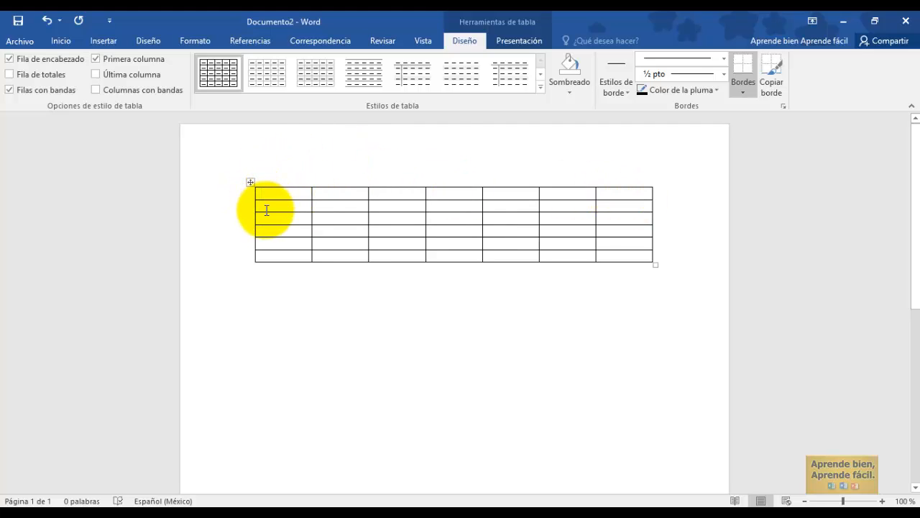
Insert a second table with 15 columns and 10 rows below the first one.
left_click(103, 41)
left_click(104, 72)
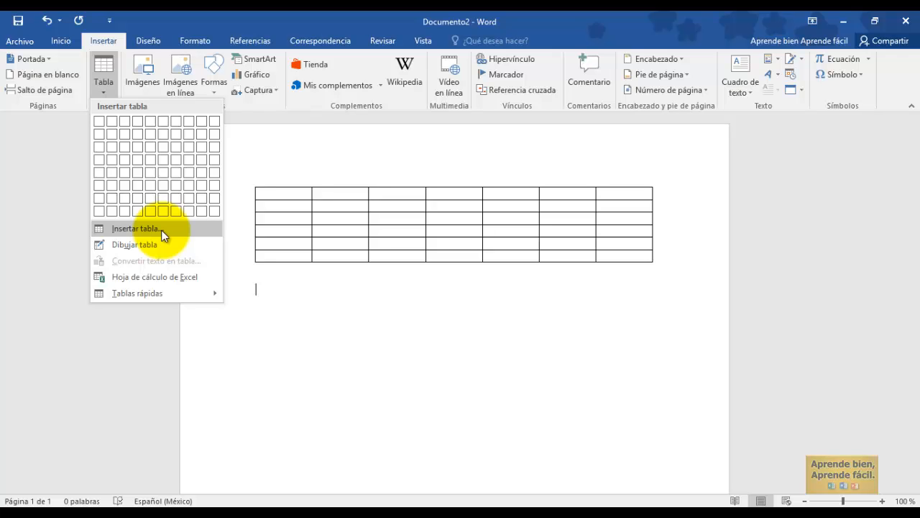
left_click(178, 231)
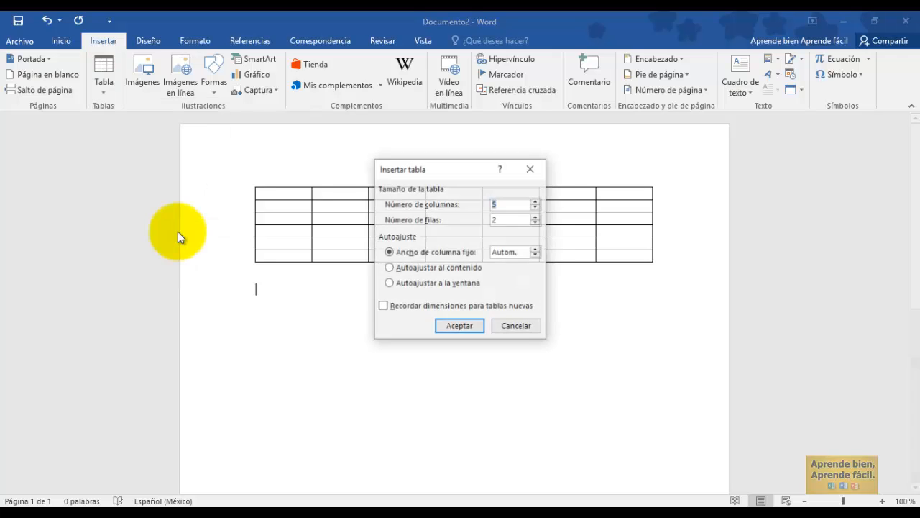
type("15")
left_click(509, 220)
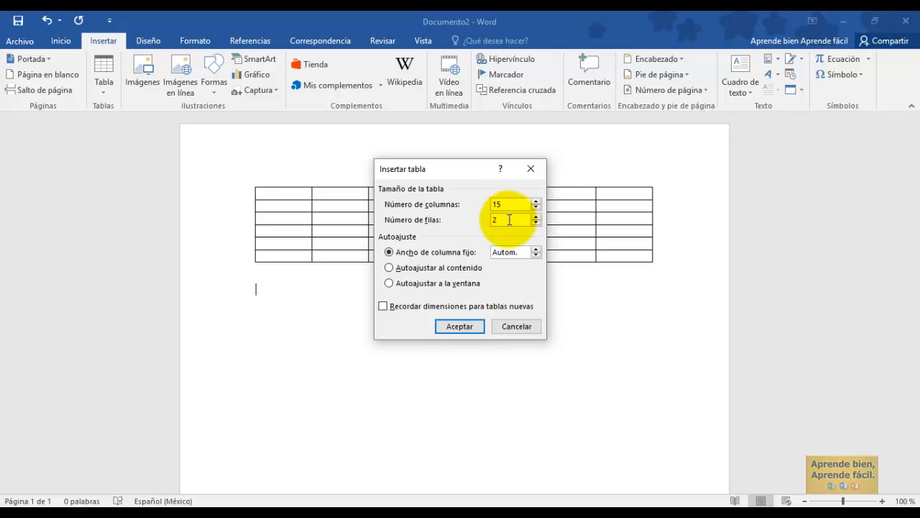
key("BackSpace")
type("10")
left_click(460, 326)
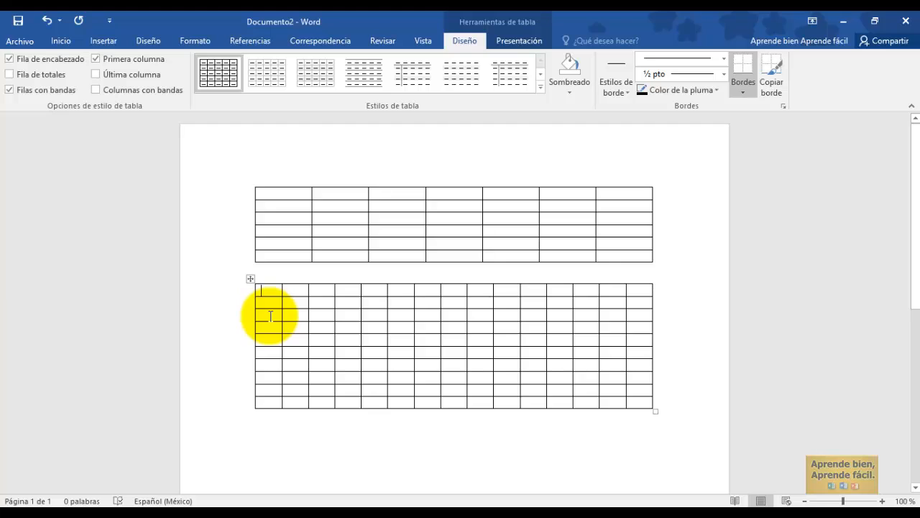
Draw a freehand table outline about 15.4 cm wide and 5.56 cm high below the second table.
left_click(259, 435)
left_click(104, 40)
left_click(103, 72)
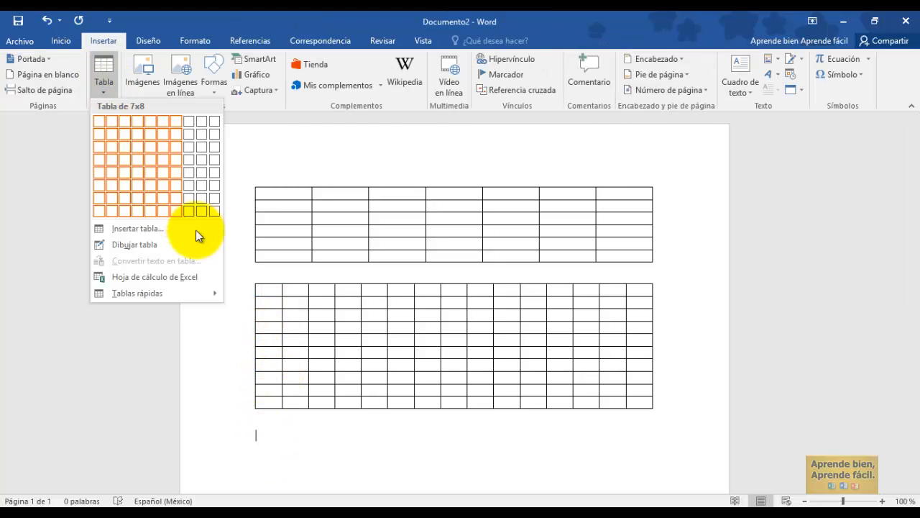
left_click(183, 248)
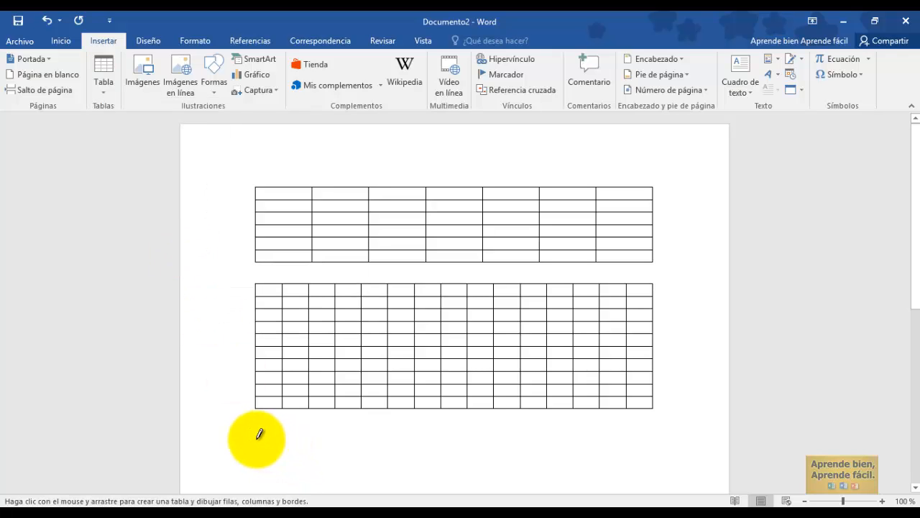
mouse_move(257, 440)
left_mouse_down()
mouse_move(533, 483)
mouse_move(599, 479)
mouse_move(644, 489)
mouse_move(643, 392)
mouse_move(650, 407)
left_mouse_up()
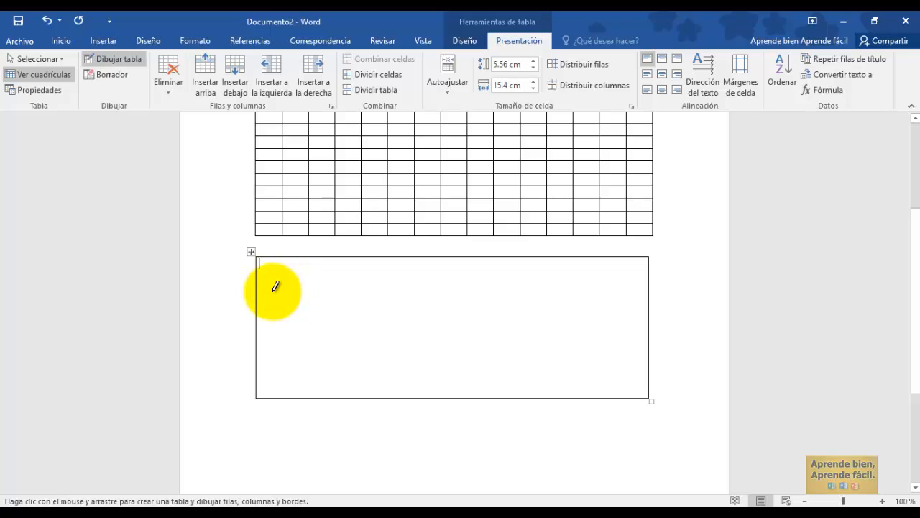
Draw three full-width horizontal lines in the drawn table to make four rows, the first about 1.35 cm high.
mouse_move(274, 287)
left_mouse_down()
mouse_move(570, 314)
mouse_move(651, 298)
left_mouse_up()
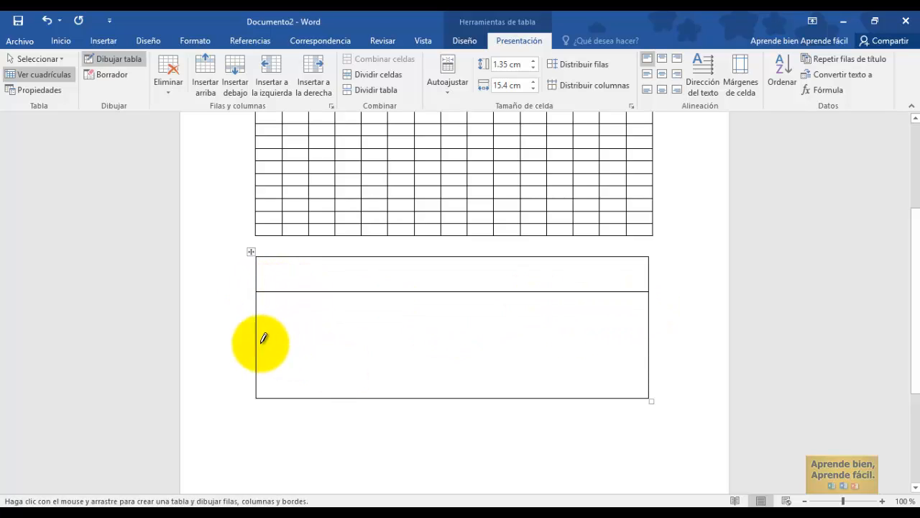
left_click_drag(260, 341, 625, 340)
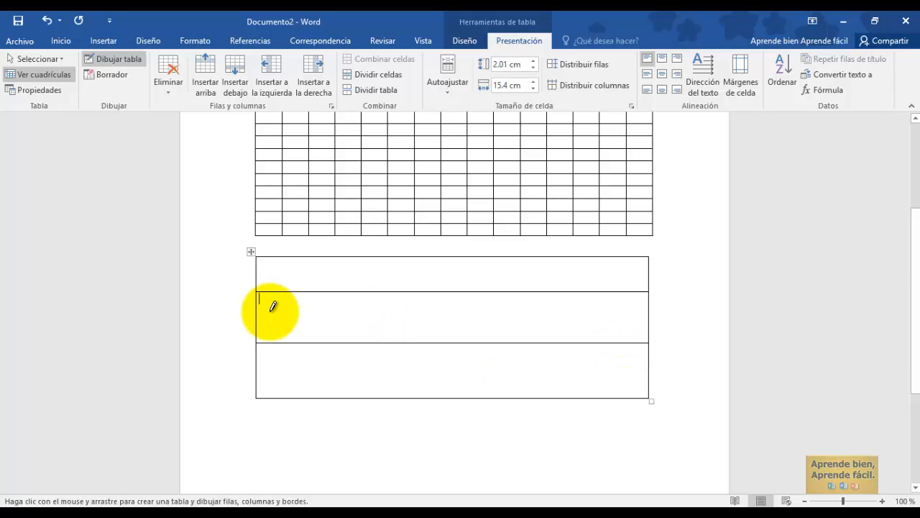
left_click_drag(262, 311, 364, 314)
Draw a full-height vertical divider in the drawn table, plus verticals in the second row's left part and the lower two rows' right part.
left_click_drag(313, 287, 312, 316)
left_click_drag(411, 253, 411, 395)
left_click_drag(544, 312, 542, 396)
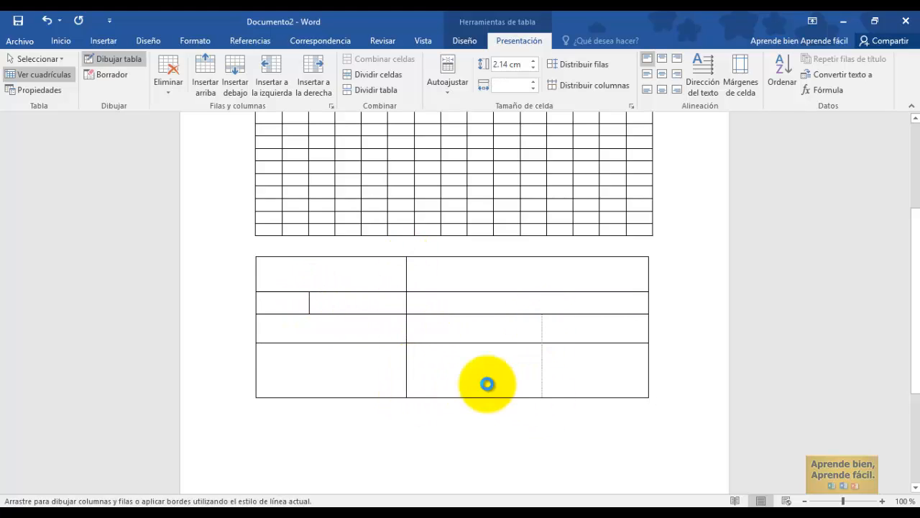
Subdivide the drawn table's bottom-row cells with two verticals and a short horizontal line, and split the third row's first cell vertically.
left_click_drag(472, 343, 468, 396)
left_click_drag(430, 363, 455, 369)
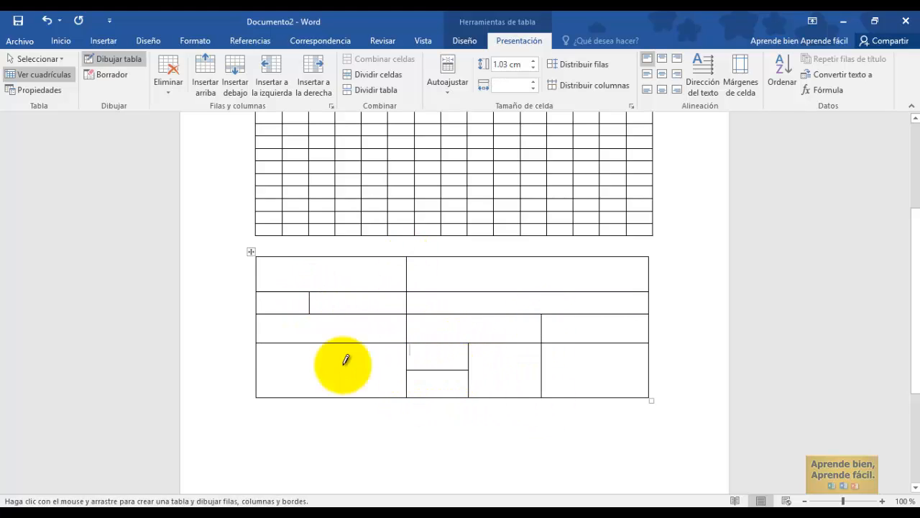
left_click_drag(353, 339, 358, 378)
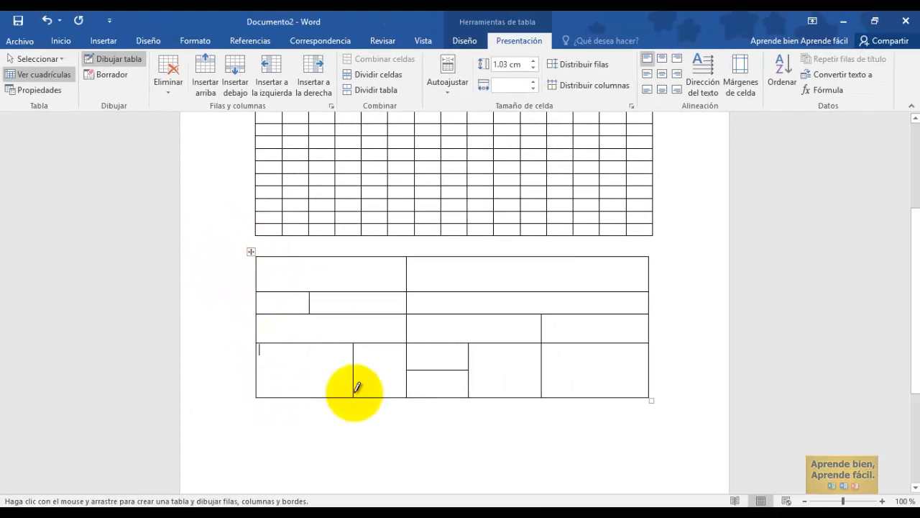
scroll(551, 373, "down", 3)
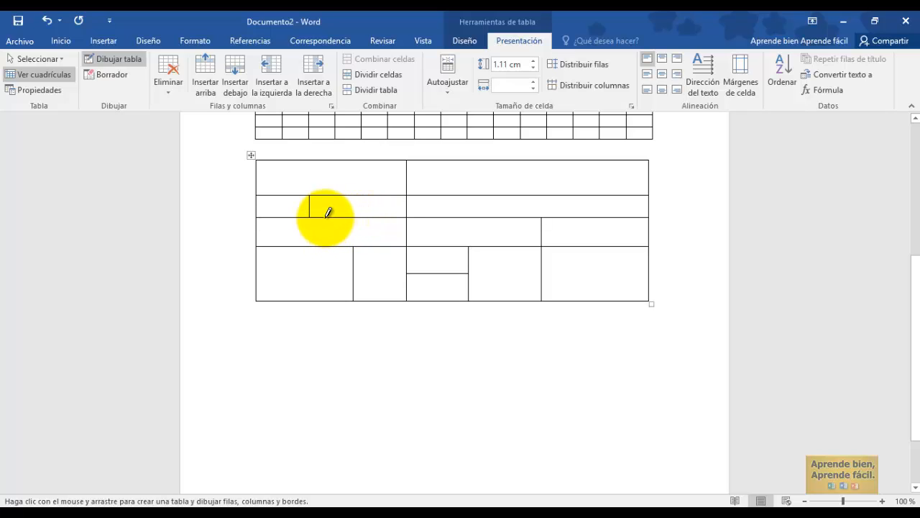
left_click_drag(327, 215, 325, 244)
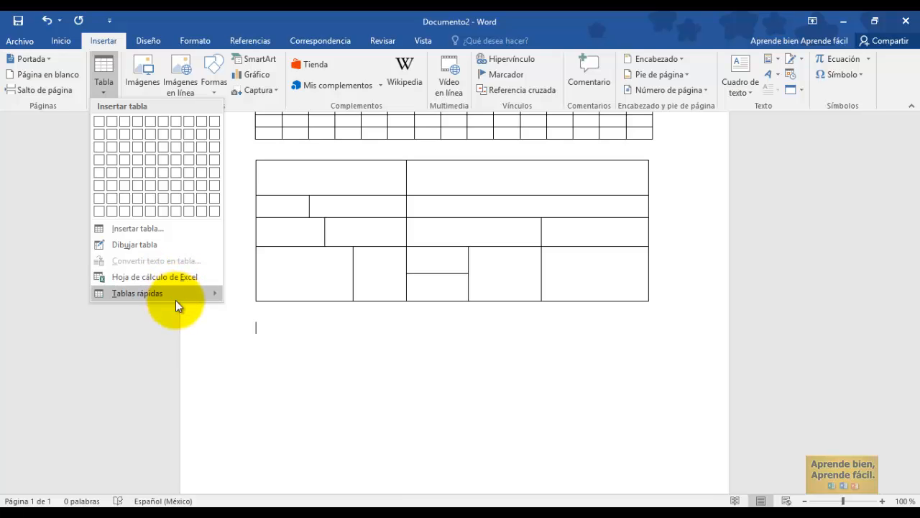
Insert the Matriz quick table below the drawn table.
mouse_move(176, 300)
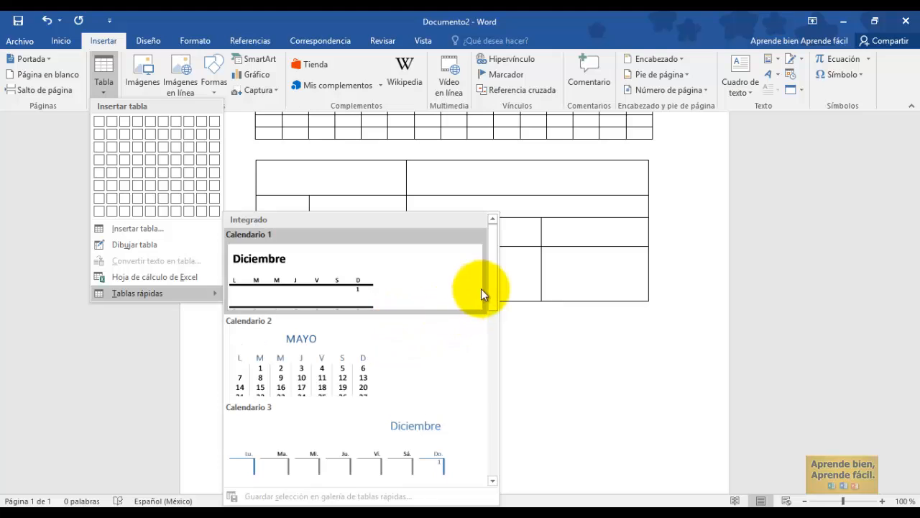
left_click_drag(492, 285, 498, 481)
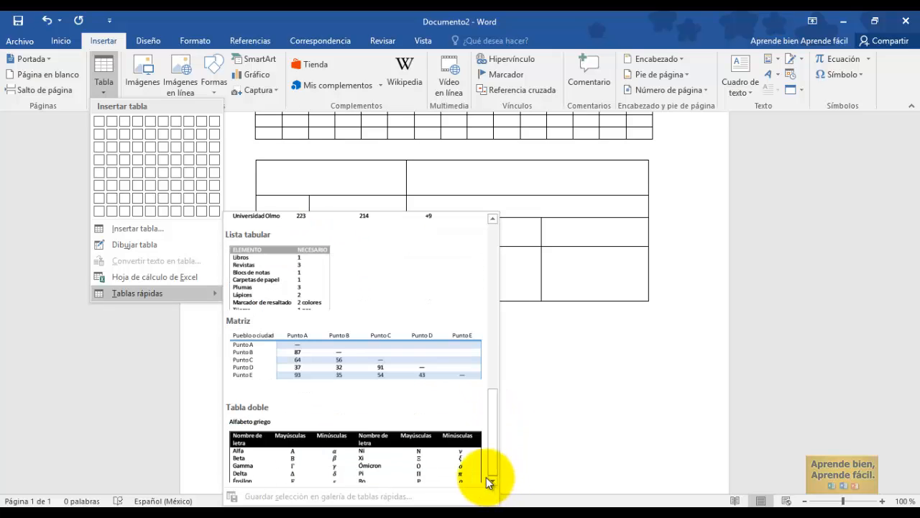
left_click(329, 356)
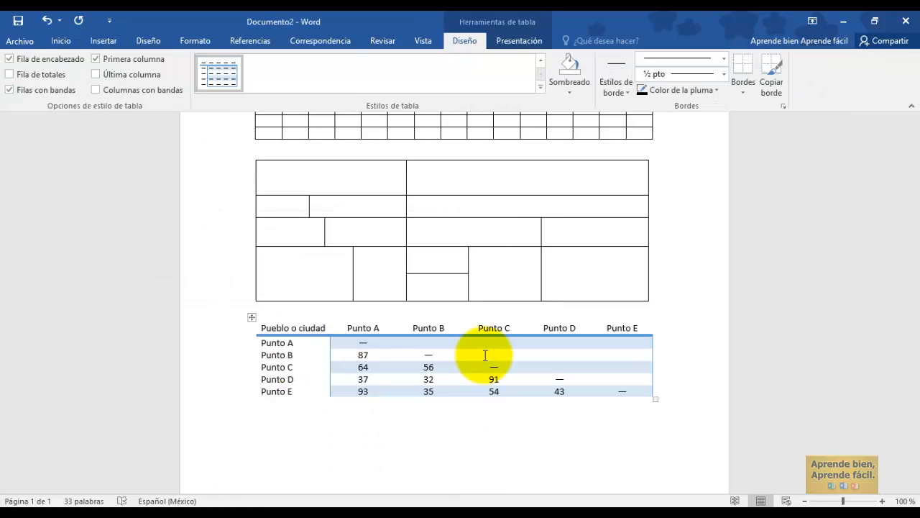
left_click(485, 355)
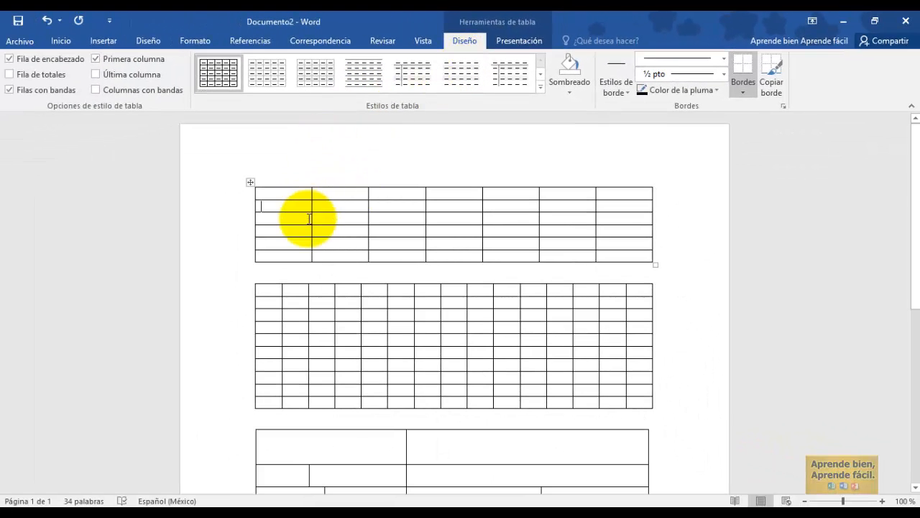
Apply the gold grid table style with a solid header row and first column to the first table.
left_click(278, 199)
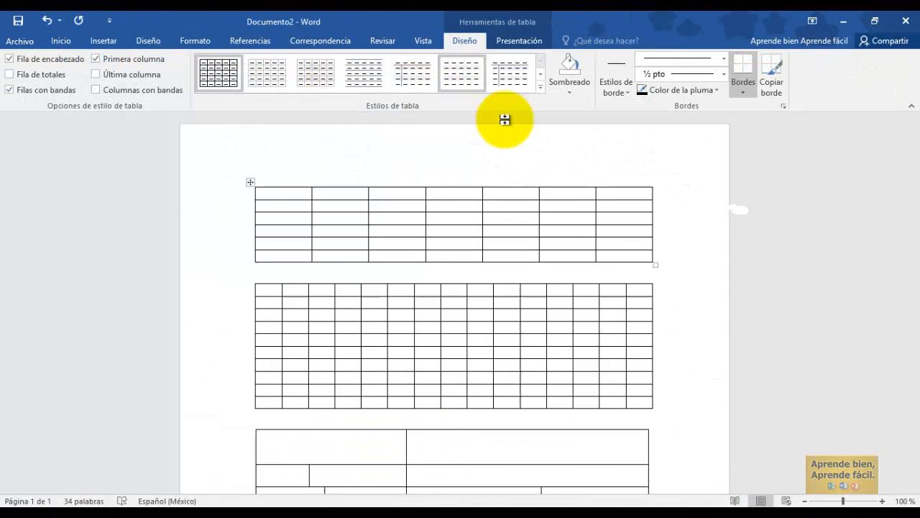
left_click(542, 89)
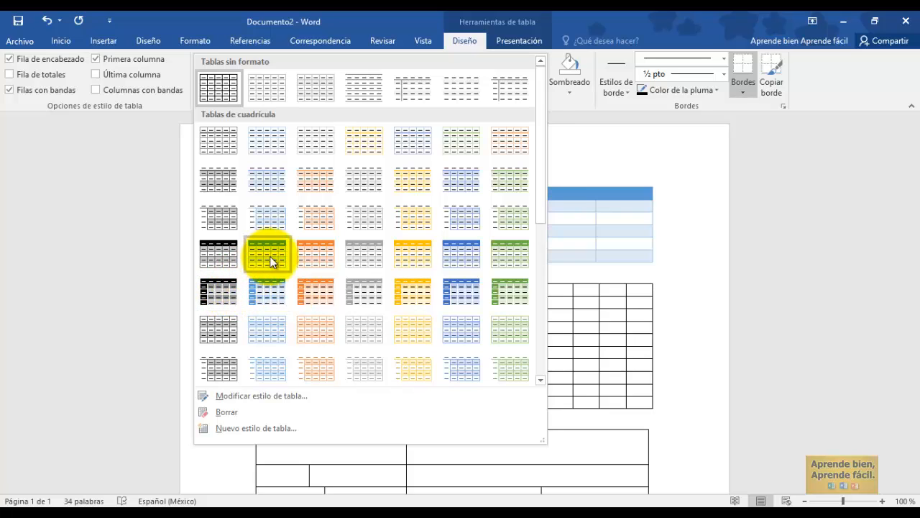
left_click(406, 299)
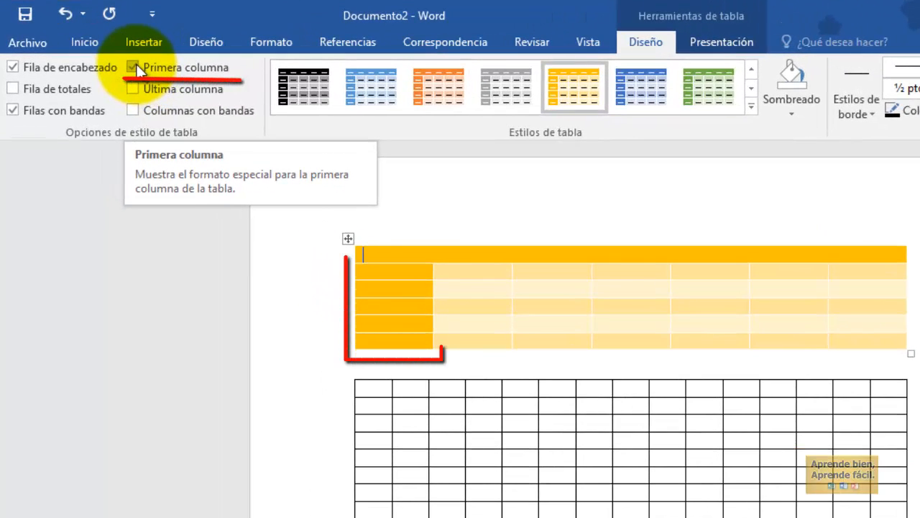
Switch the first table's first-column formatting off and back on, and do the same with its header row.
left_click(137, 66)
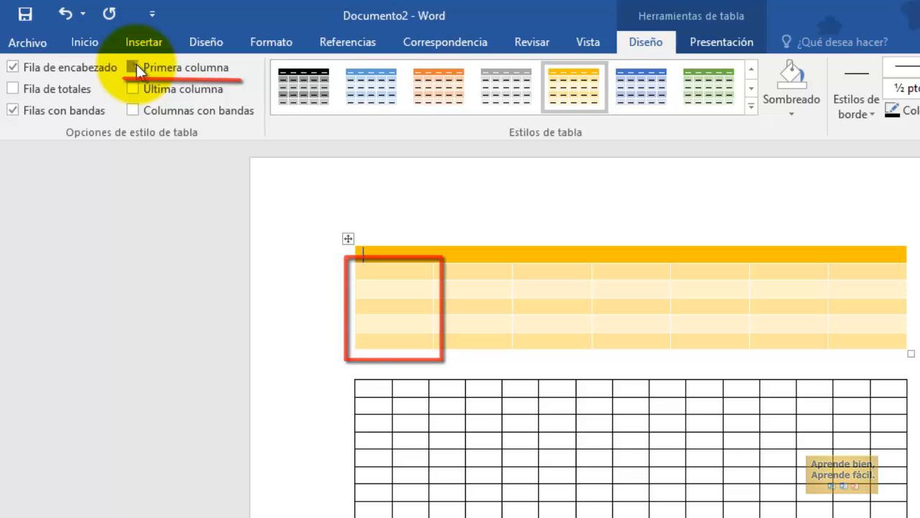
left_click(136, 67)
left_click(13, 67)
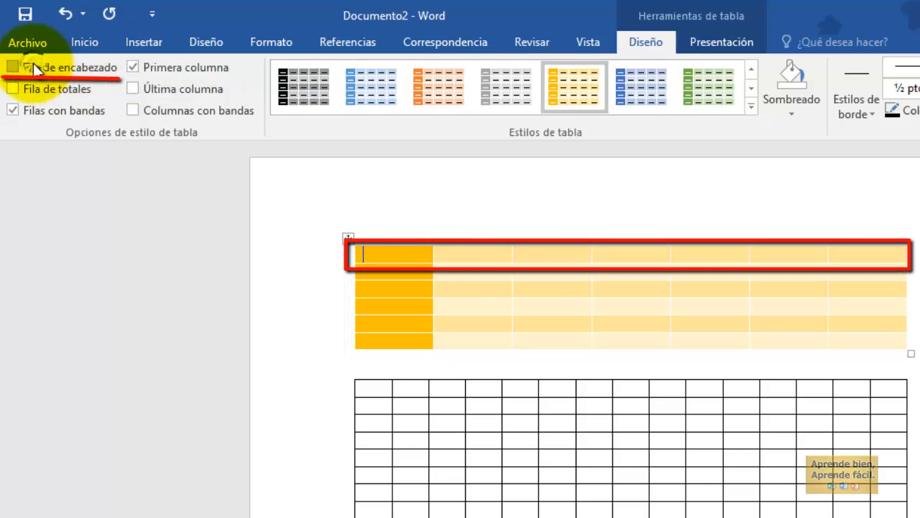
left_click(30, 66)
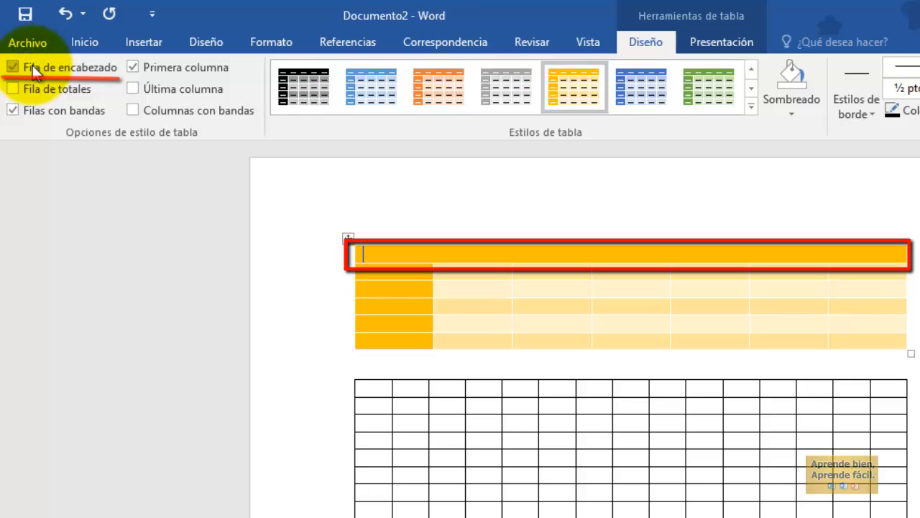
Try out the total row, banded rows and last column style options on the first table, restoring each one.
left_click(20, 90)
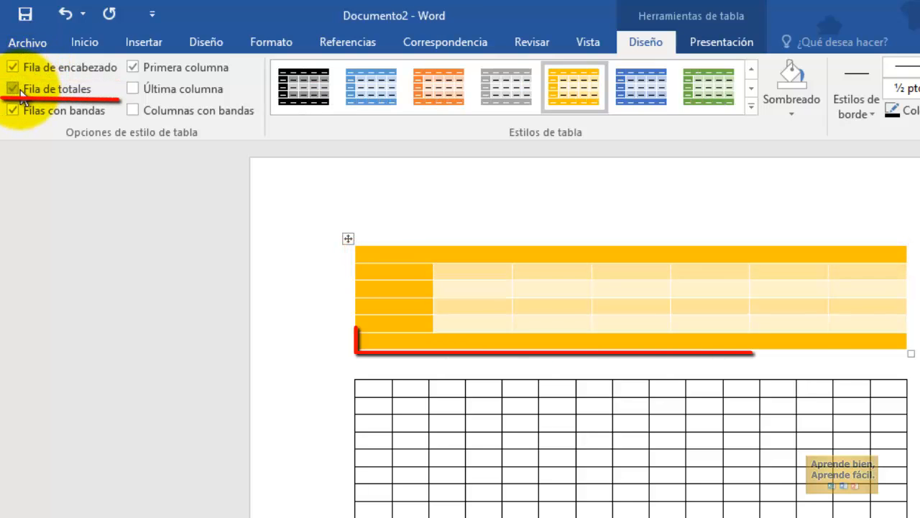
left_click(20, 91)
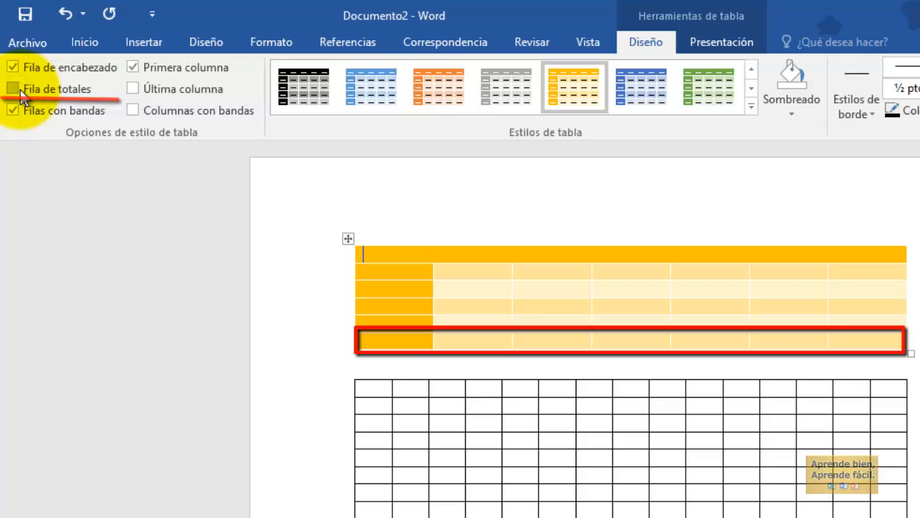
left_click(16, 112)
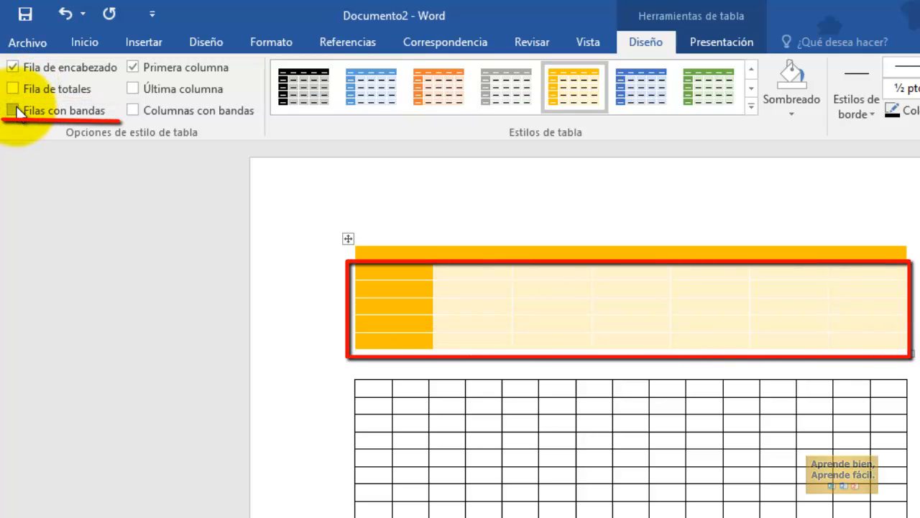
left_click(16, 111)
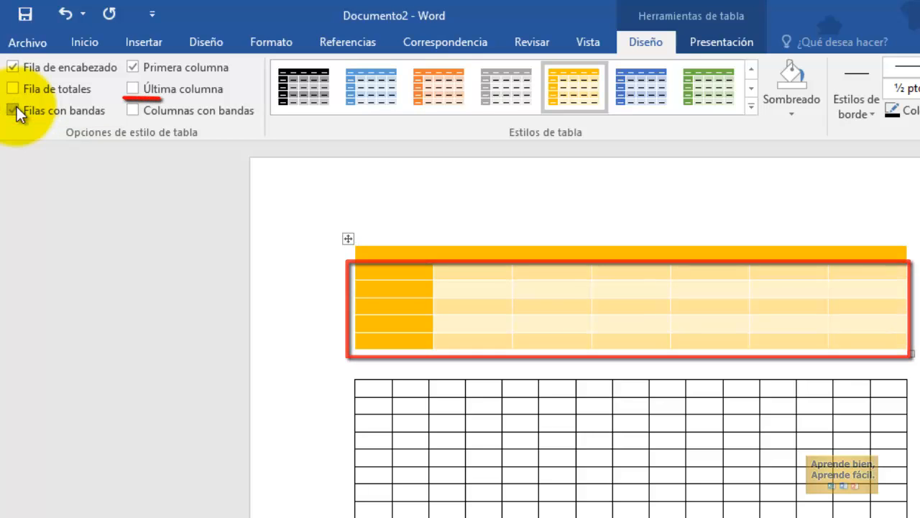
left_click(133, 90)
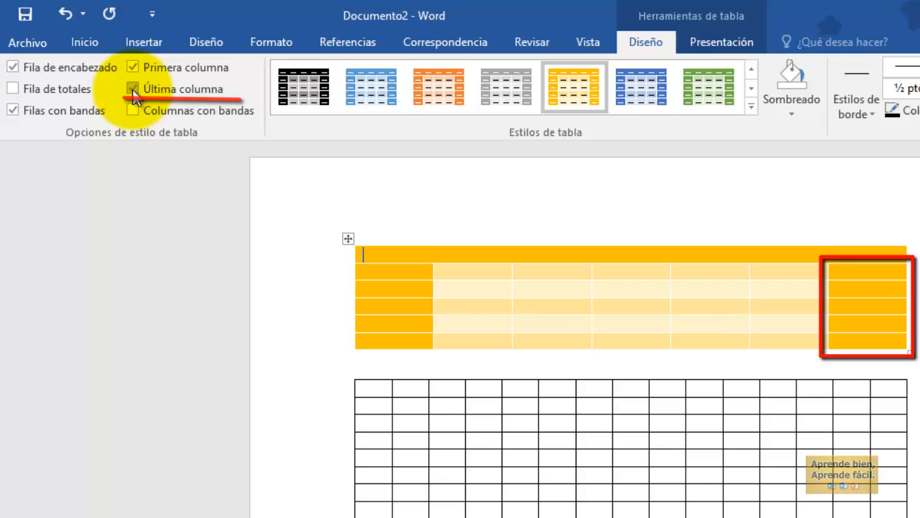
left_click(133, 90)
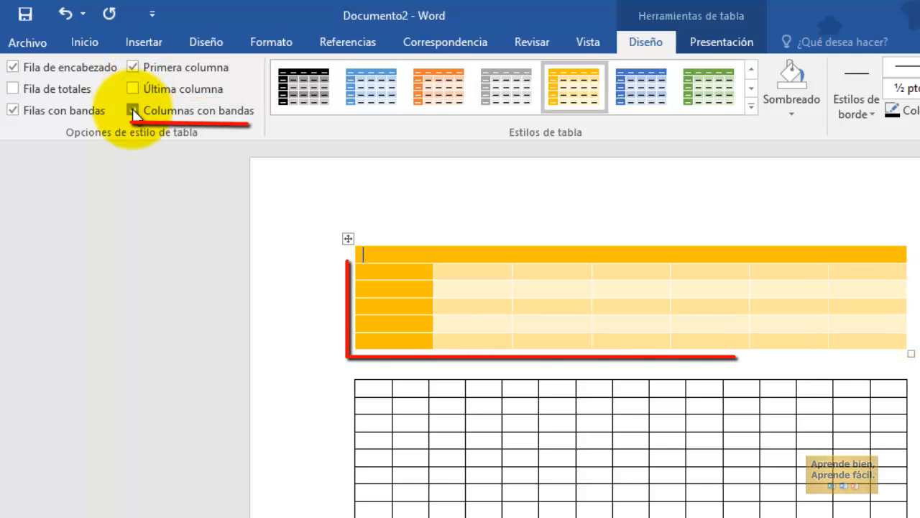
Enable banded columns and disable banded rows for the first table.
left_click(134, 111)
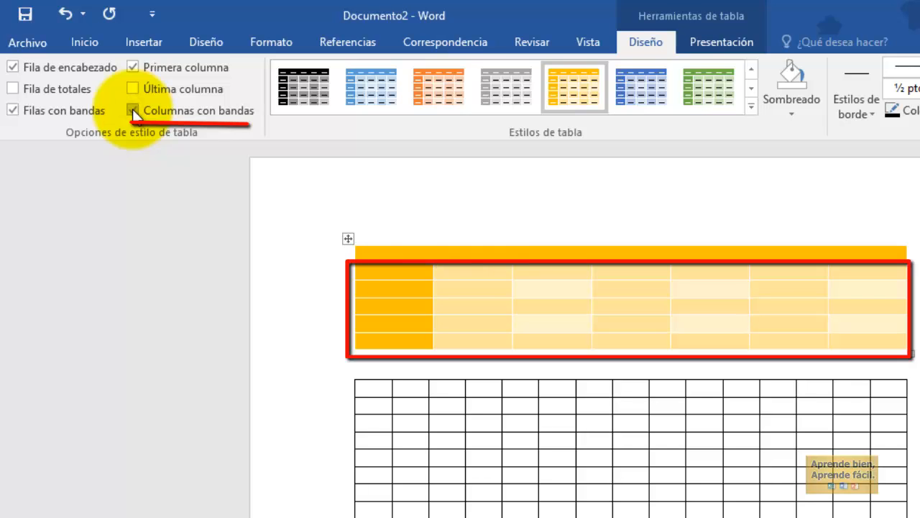
left_click(49, 110)
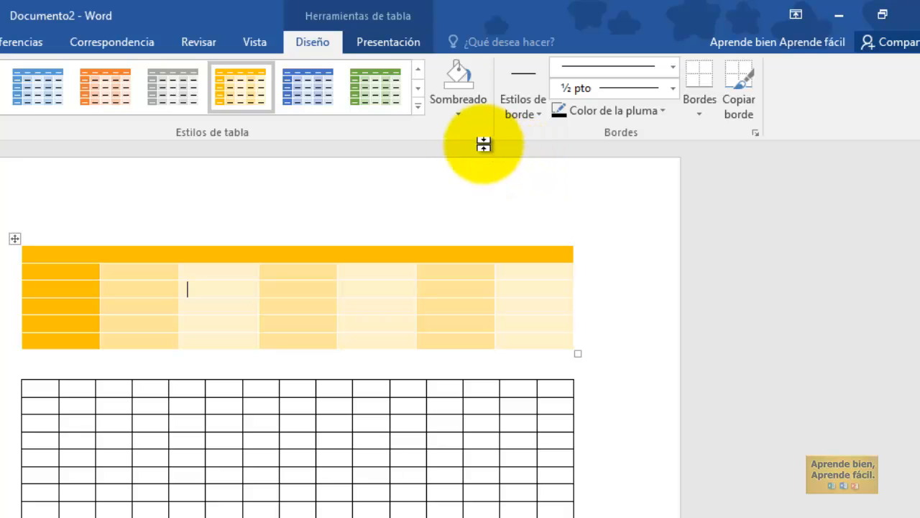
Shade the cell in the third row and third column of the first table with a darker blue theme color.
left_click(461, 117)
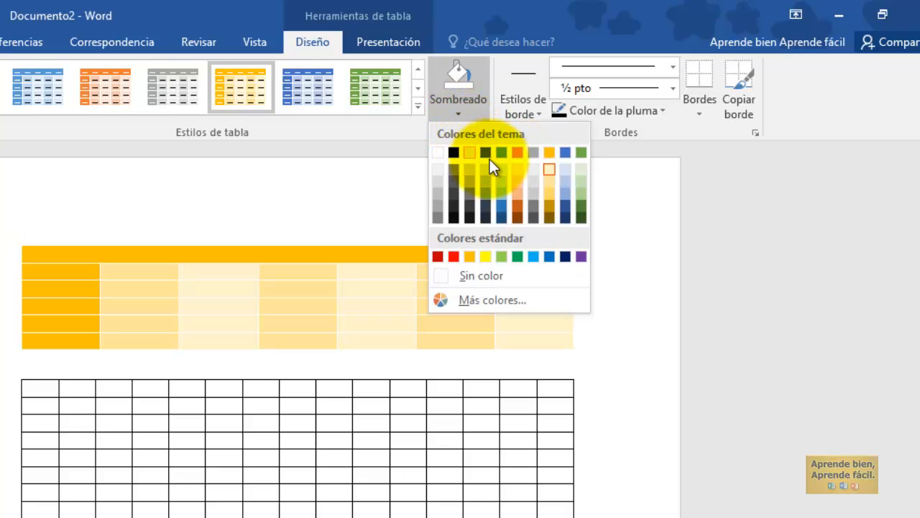
left_click(494, 211)
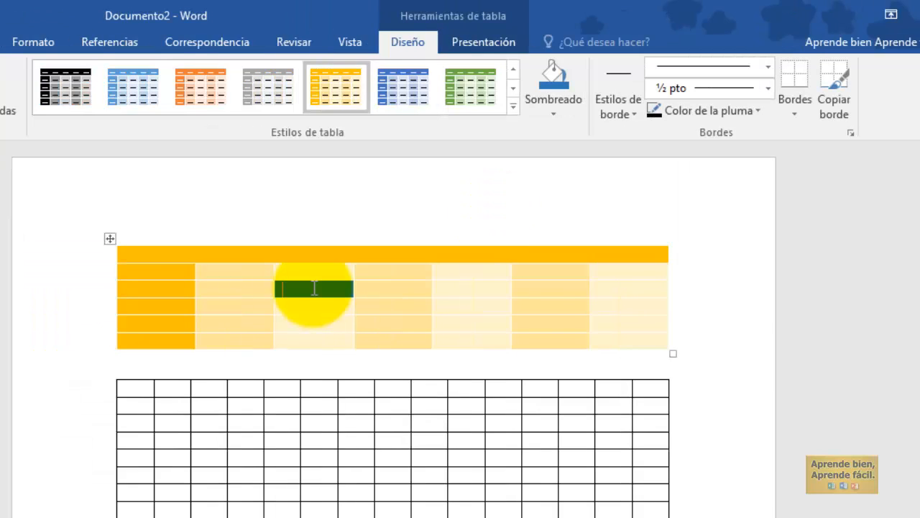
Paint double ½ pt green Accent 6 borders on both sides of the first table's fifth column and along horizontal cell edges in the first, second and fourth columns.
left_click(616, 111)
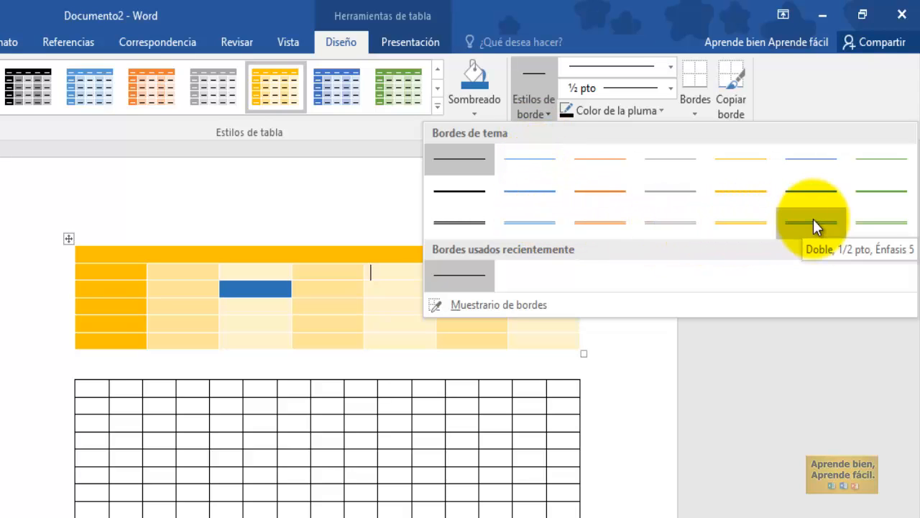
left_click(860, 219)
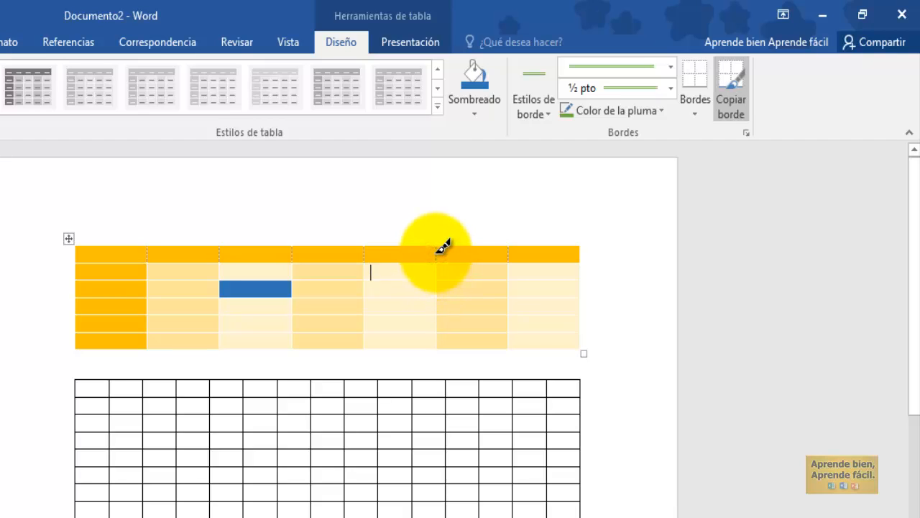
left_click_drag(443, 246, 442, 320)
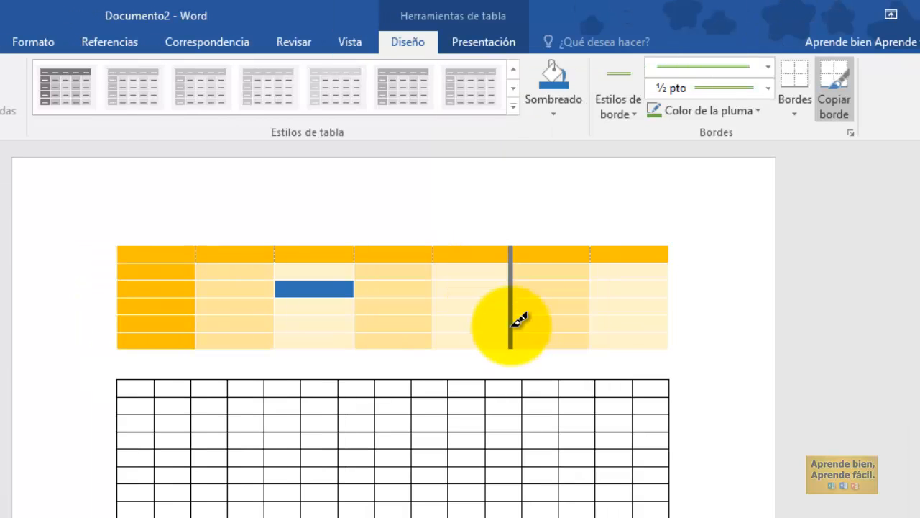
mouse_move(518, 320)
left_mouse_down()
mouse_move(525, 232)
mouse_move(520, 333)
left_mouse_up()
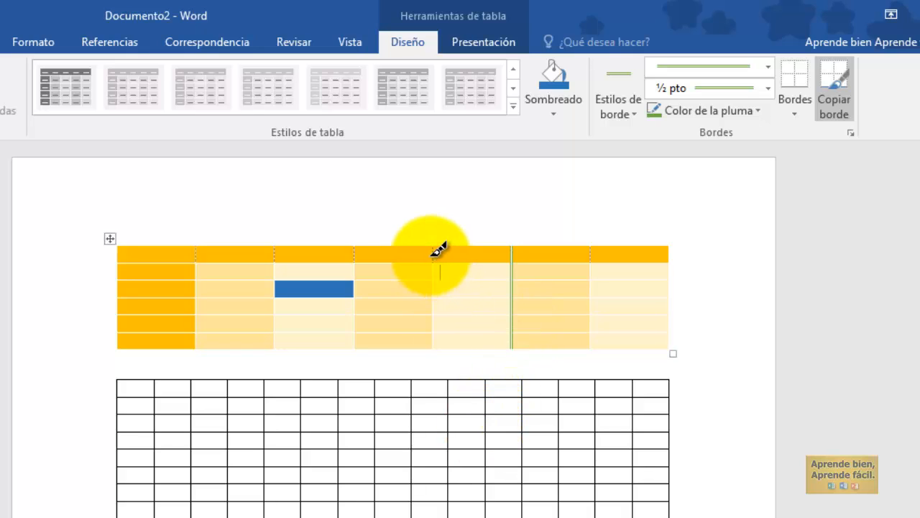
left_click_drag(432, 251, 433, 345)
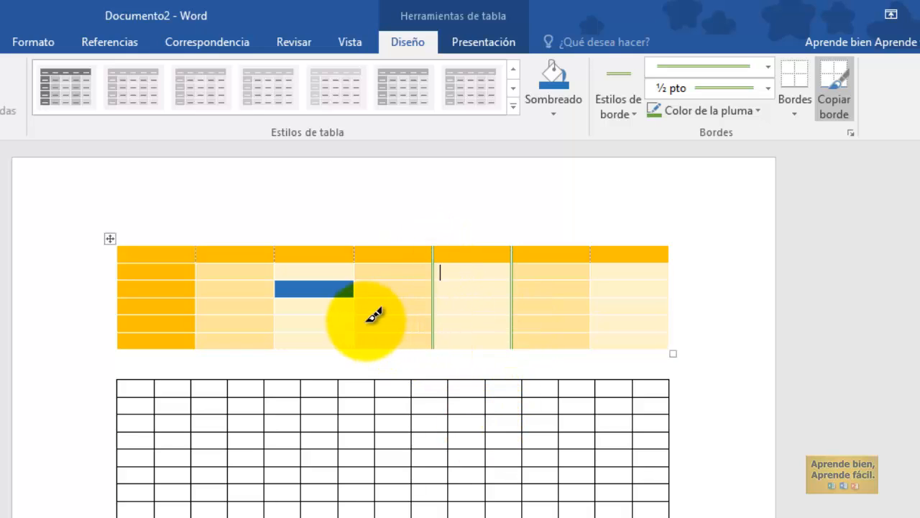
left_click_drag(357, 314, 431, 314)
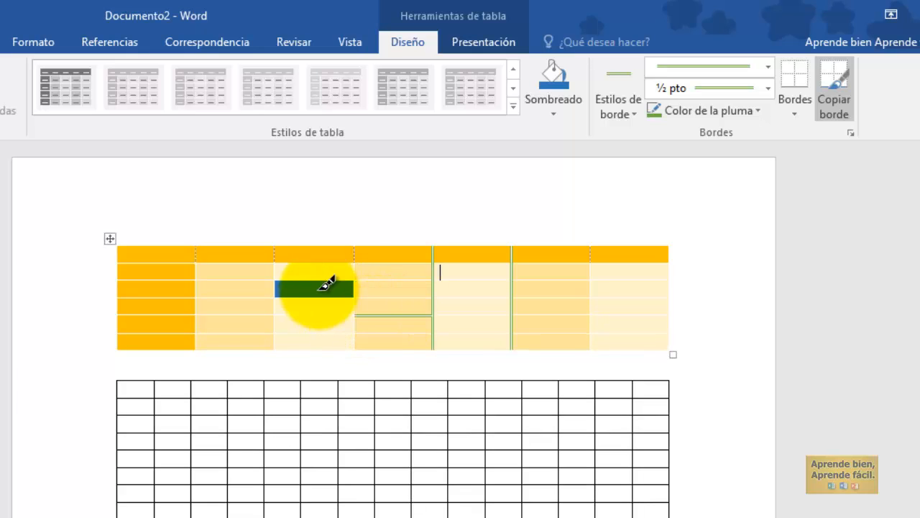
left_click(223, 279)
Set the pen color to red, paint one horizontal and one vertical border segment at the first table's last column, and stop border painting.
left_click(738, 111)
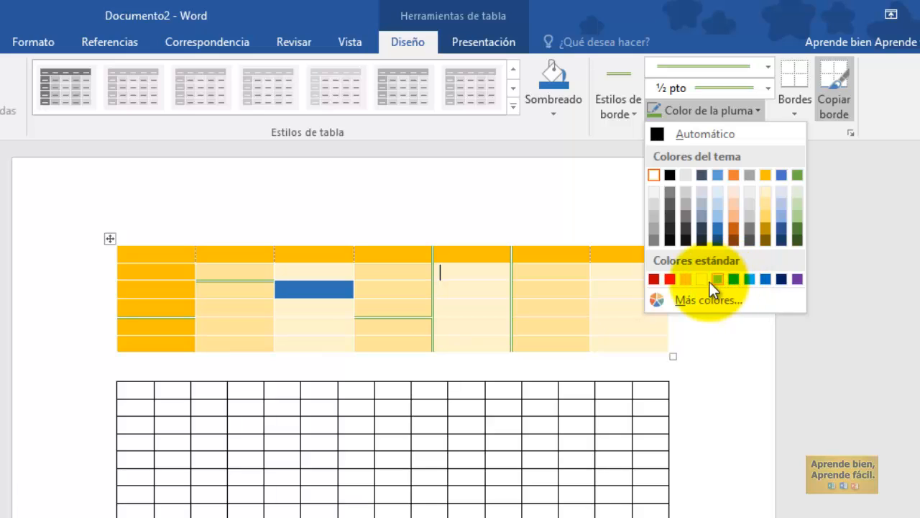
left_click(669, 279)
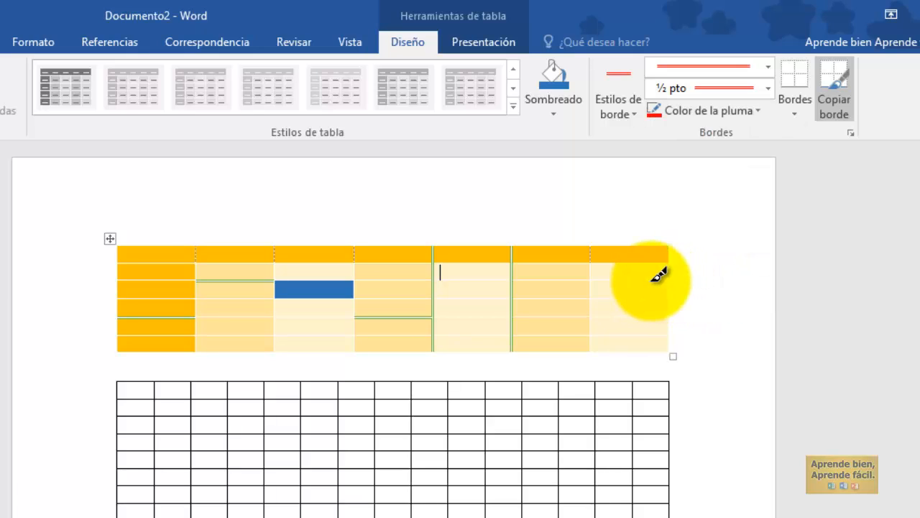
left_click_drag(611, 279, 640, 282)
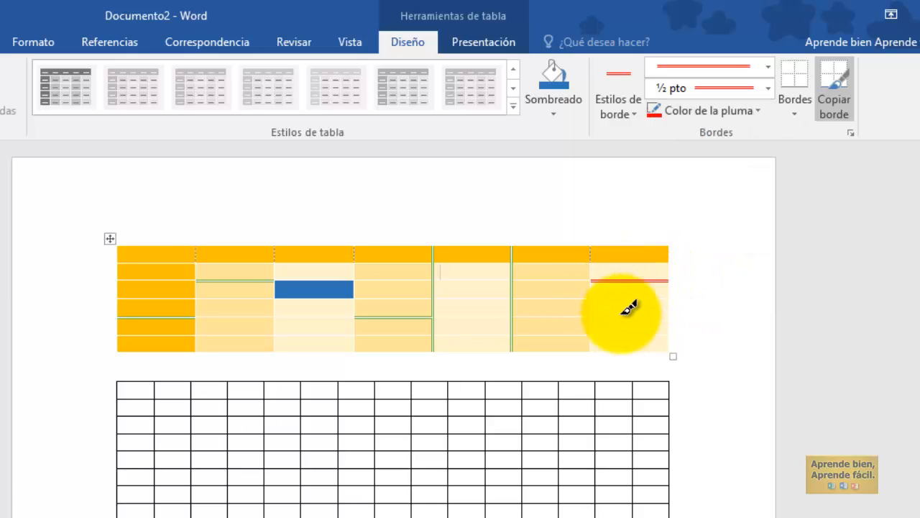
left_click_drag(591, 333, 592, 301)
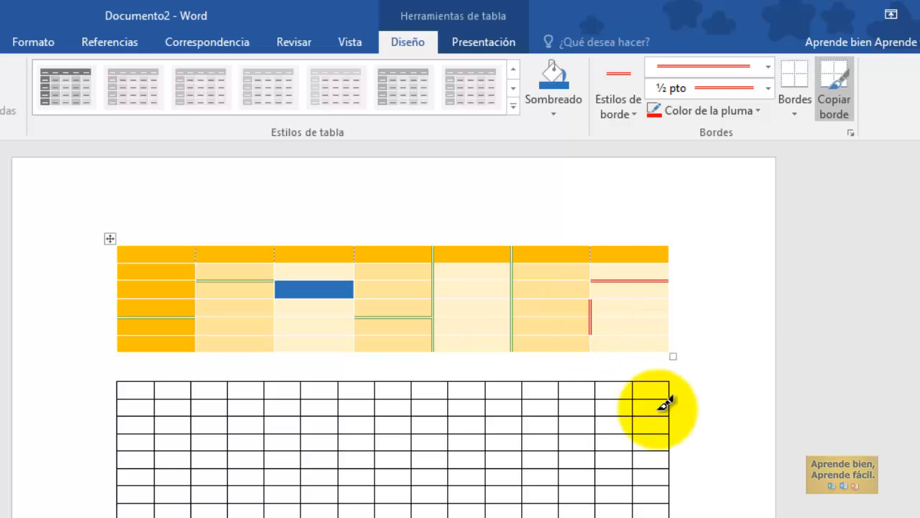
key("Escape")
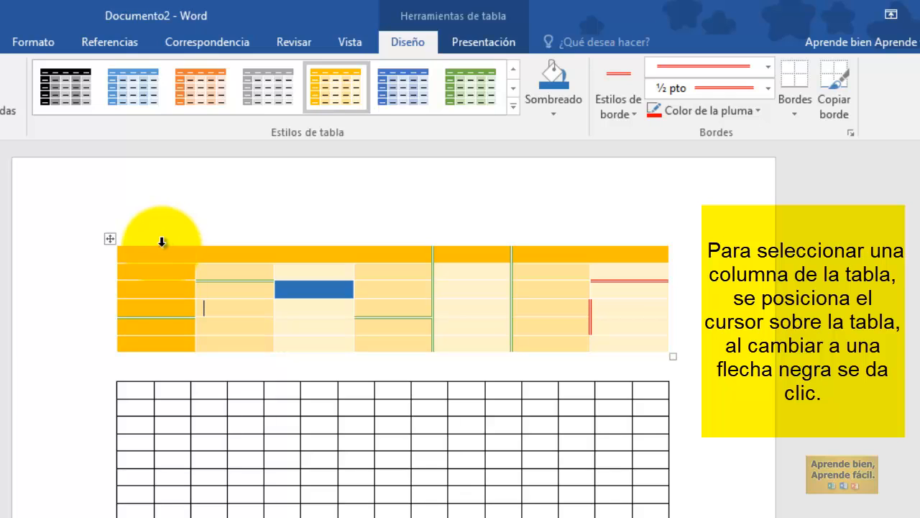
Select the first table's first five columns one at a time, followed by its fourth row and its last row.
left_click(162, 242)
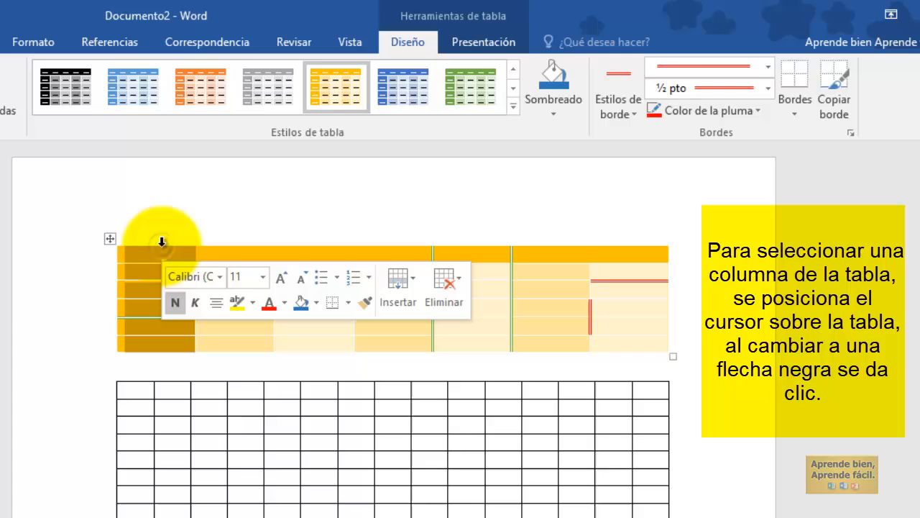
left_click(233, 242)
left_click(316, 239)
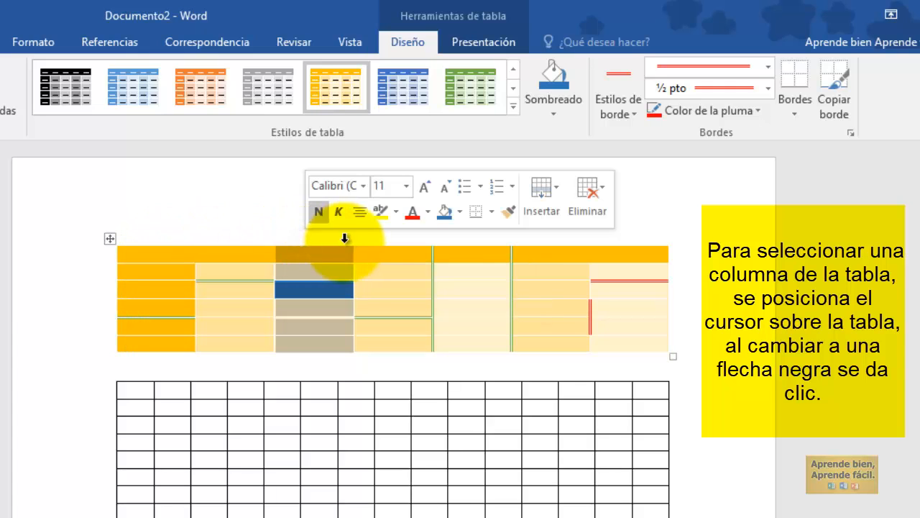
left_click(394, 239)
left_click(487, 238)
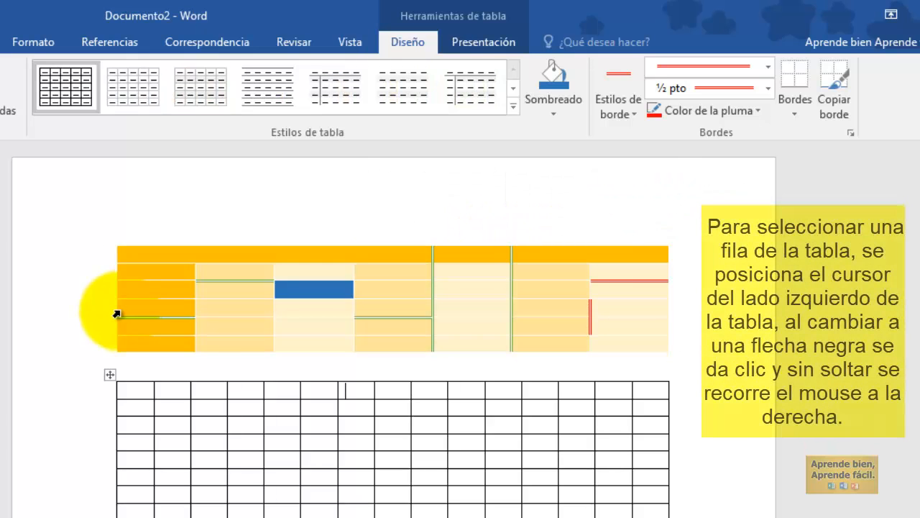
left_click_drag(128, 314, 628, 314)
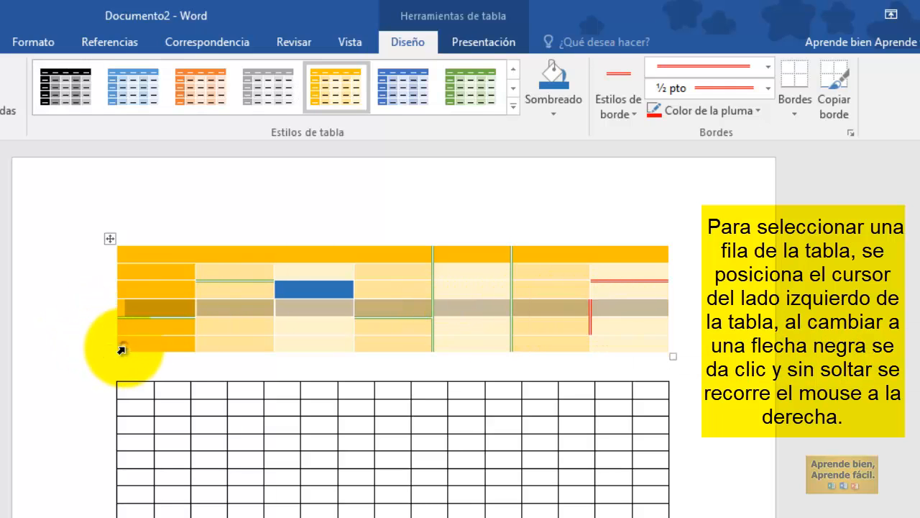
left_click_drag(121, 350, 626, 345)
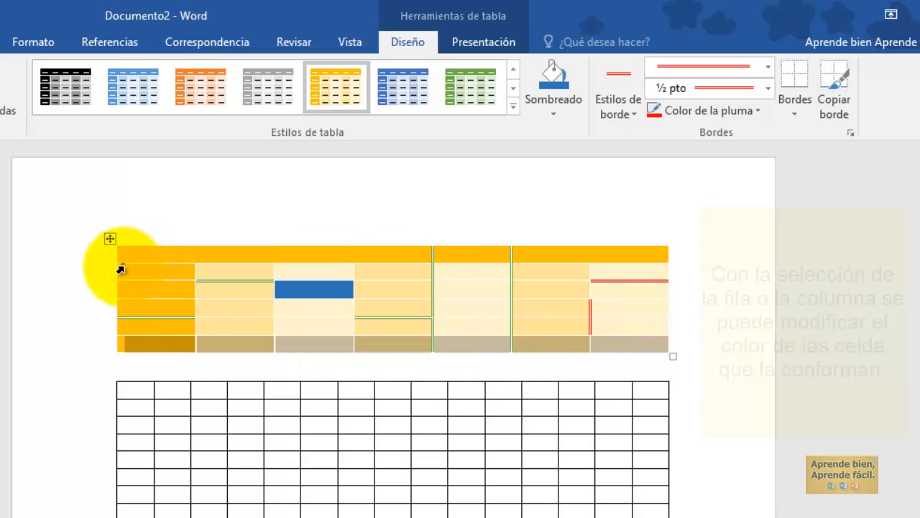
Shade the first table's second row with a lighter gold theme color, and replace that shading with standard purple.
left_click_drag(129, 267, 615, 272)
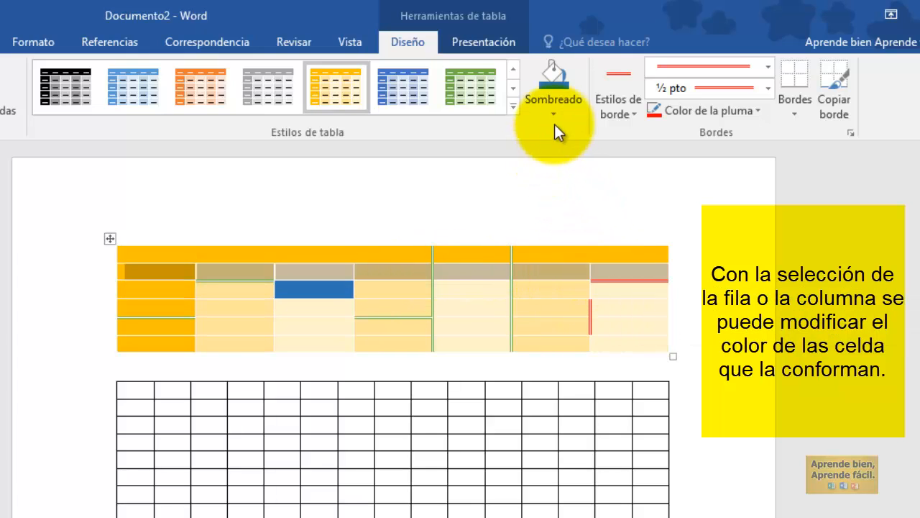
left_click(543, 107)
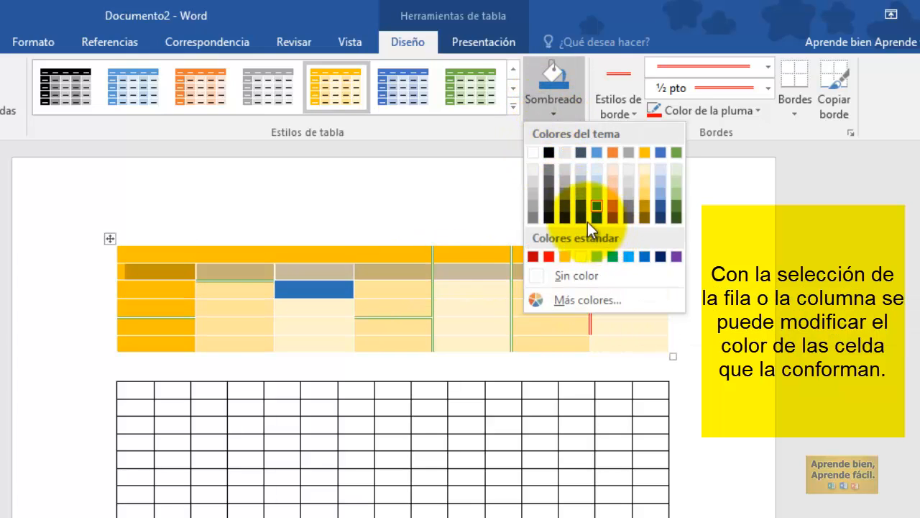
left_click(641, 189)
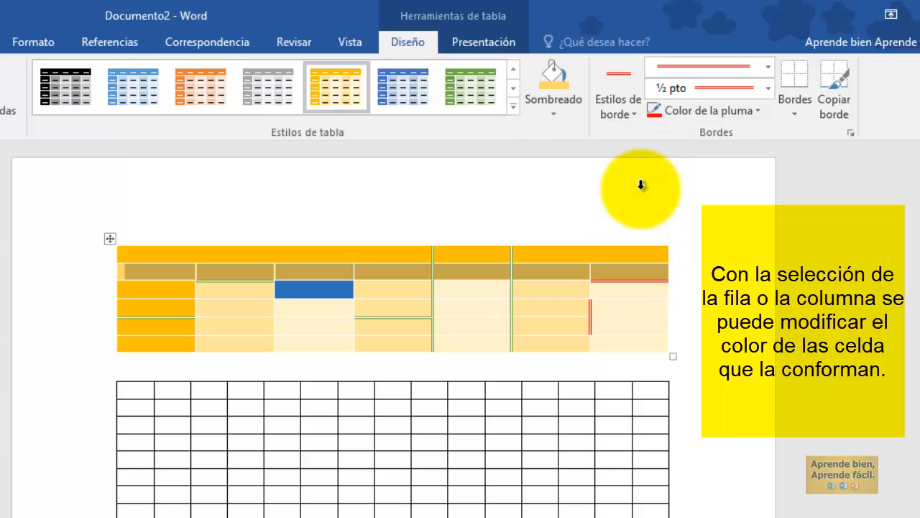
left_click(555, 108)
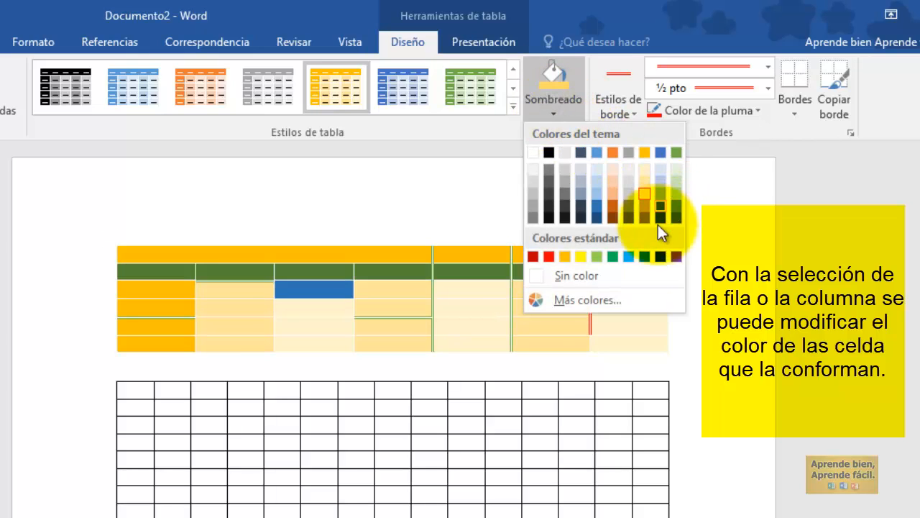
left_click(678, 258)
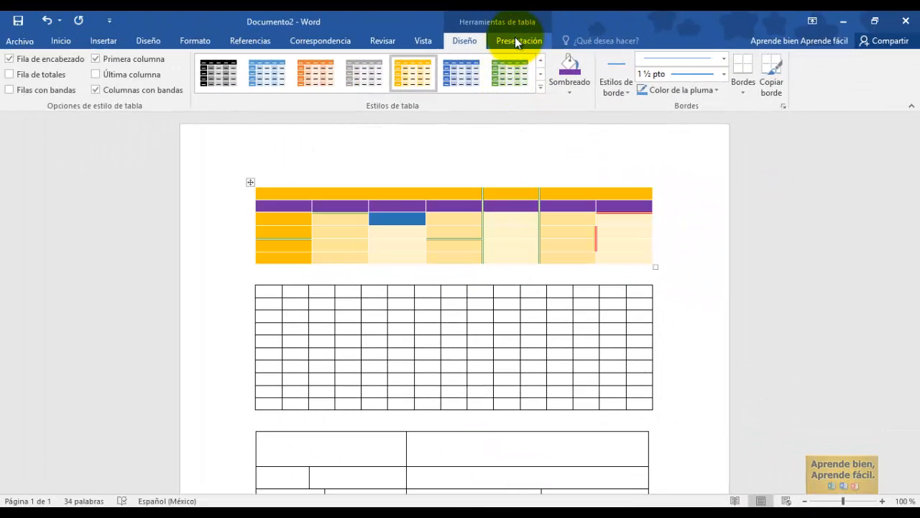
Use the table selection command to select the cell in the third row and sixth column of the first table, and extend it to the whole column.
left_click(509, 40)
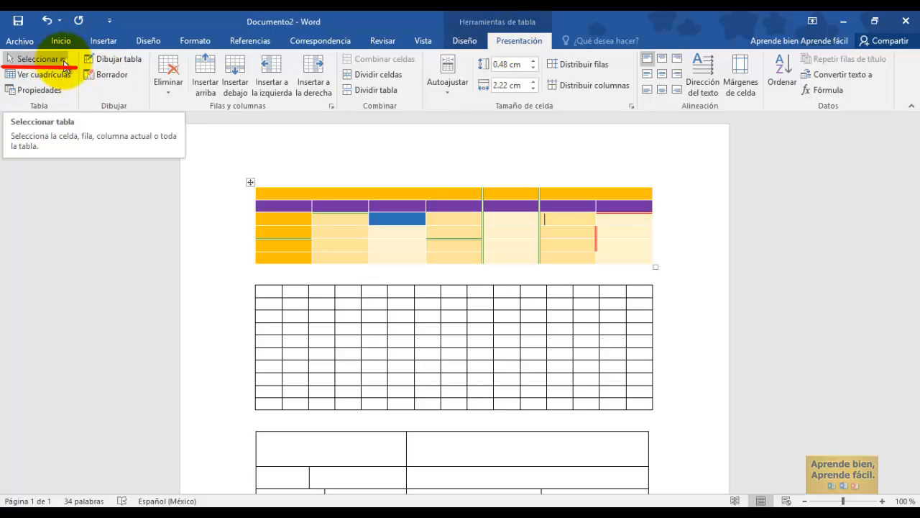
left_click(64, 64)
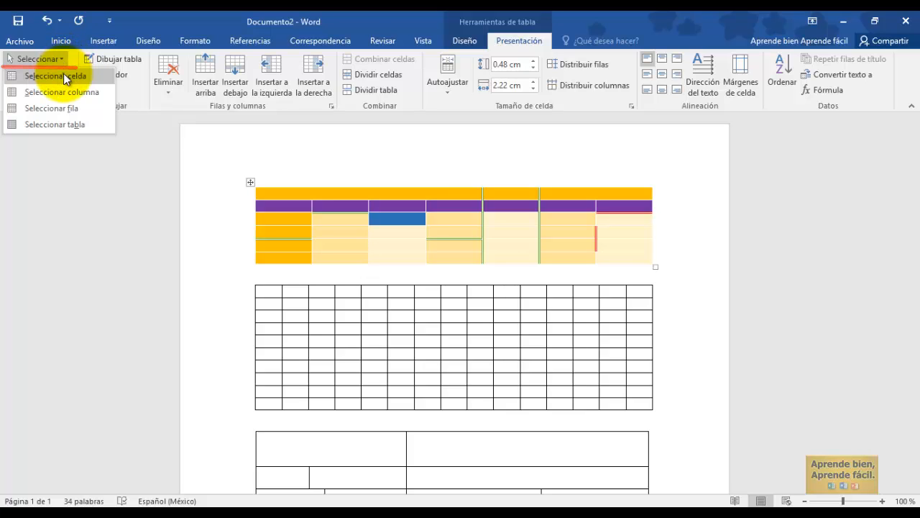
left_click(63, 73)
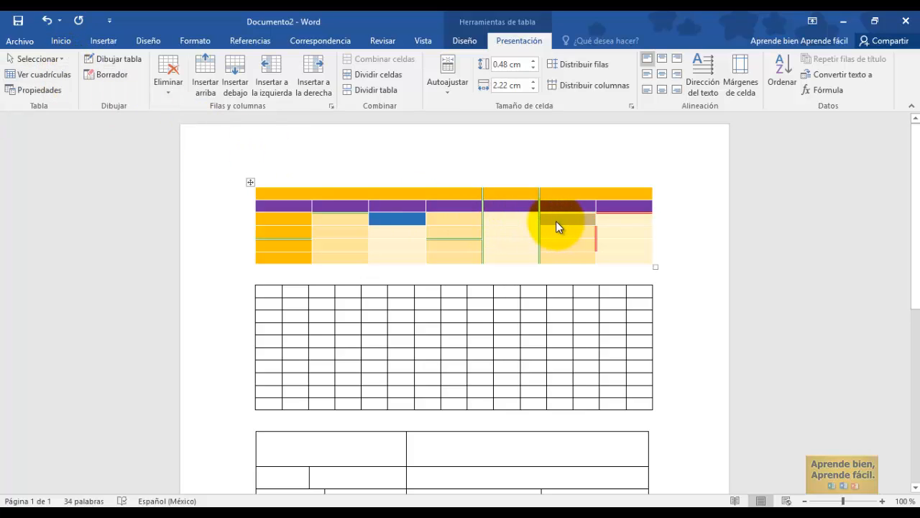
left_click(56, 62)
left_click(51, 91)
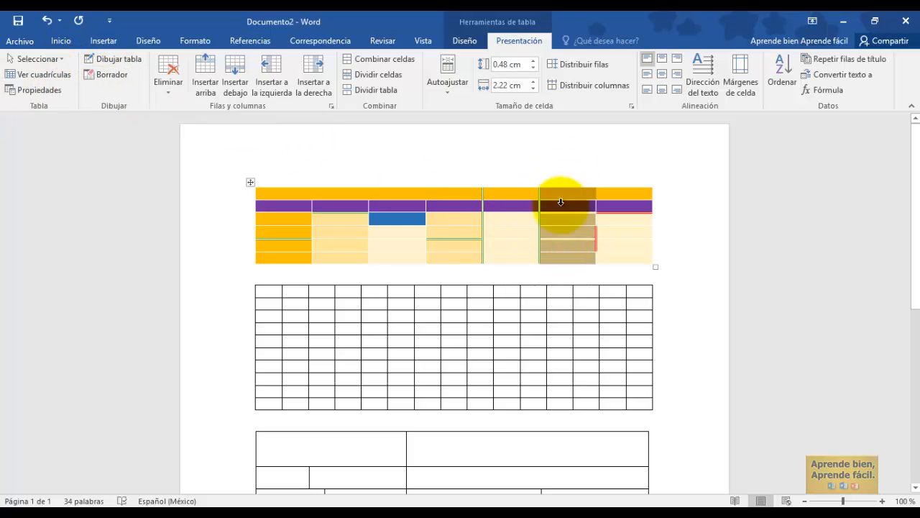
Use the table selection command on the first table's fifth row and on the entire table, and clear the selection.
left_click(38, 59)
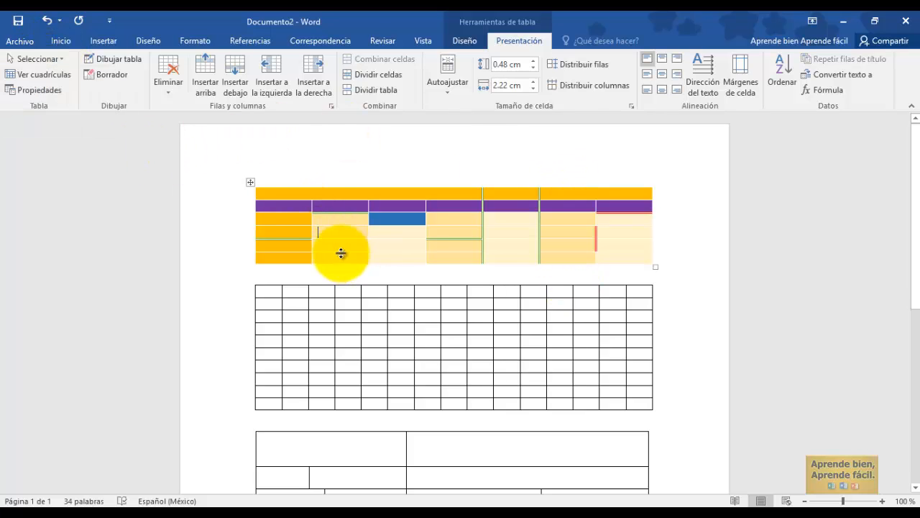
left_click(44, 59)
left_click(59, 110)
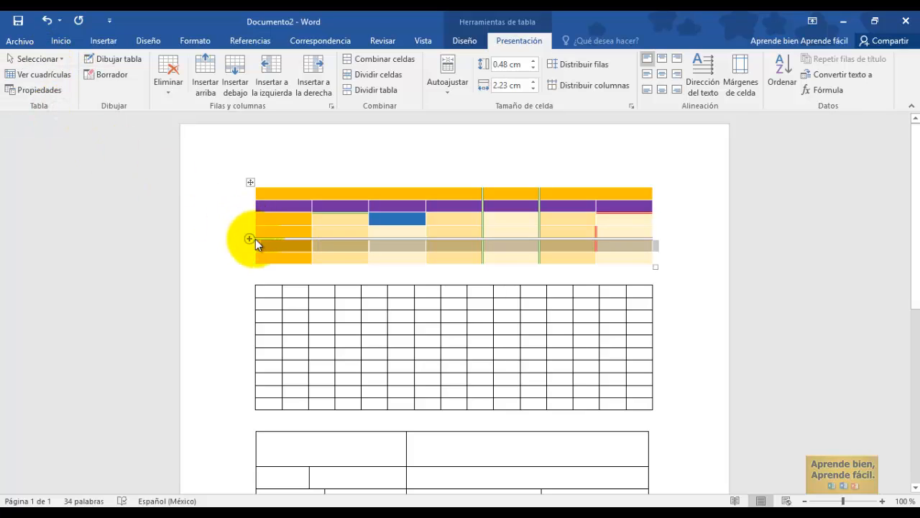
left_click(331, 231)
left_click(52, 57)
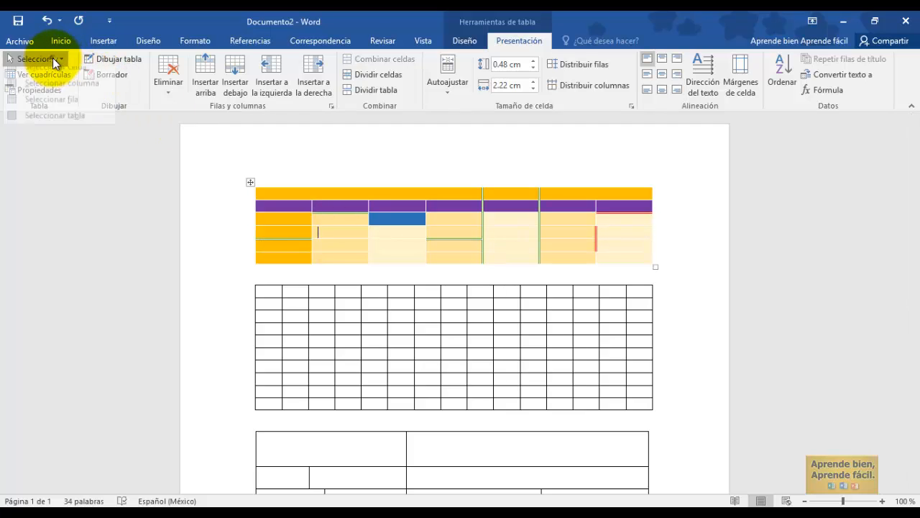
left_click(64, 122)
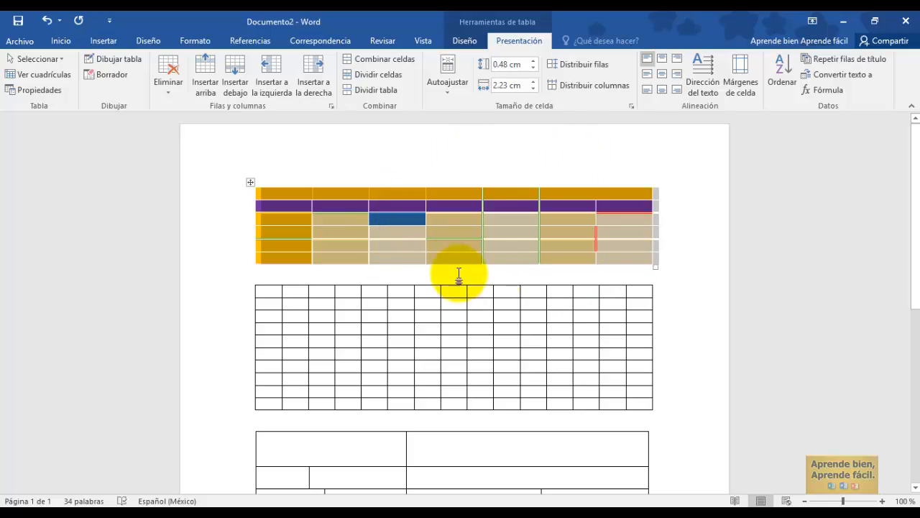
left_click(434, 268)
Draw vertical lines splitting the first table's fourth column across rows three and four, and its second column from row two to the last row.
left_click(118, 61)
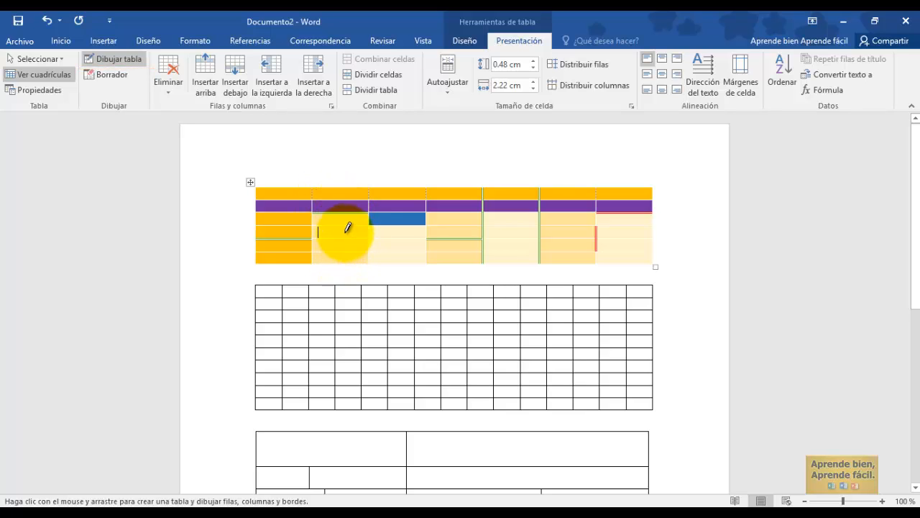
mouse_move(345, 225)
left_mouse_down()
mouse_move(345, 235)
mouse_move(392, 255)
mouse_move(459, 223)
mouse_move(456, 238)
left_mouse_up()
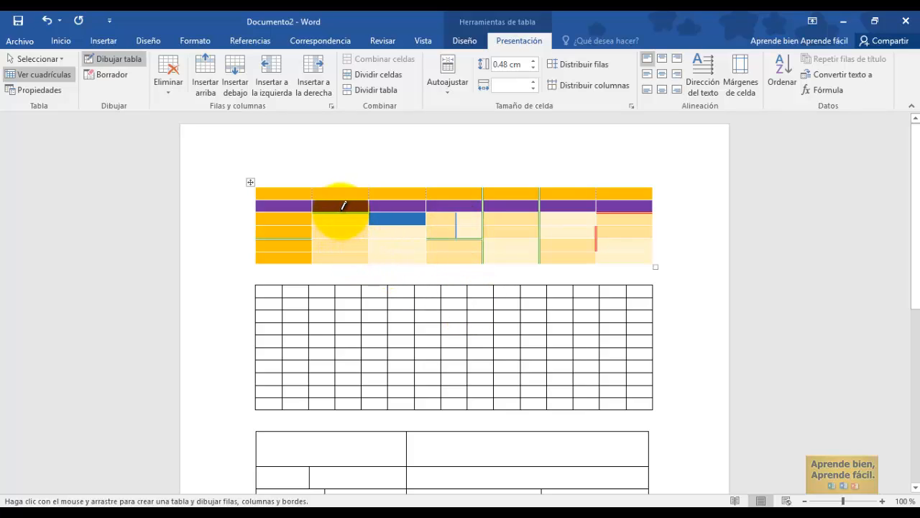
left_click_drag(342, 212, 344, 261)
Erase the first column's border between rows four and five, plus borders between cells in the first table's fourth to sixth columns.
left_click(111, 73)
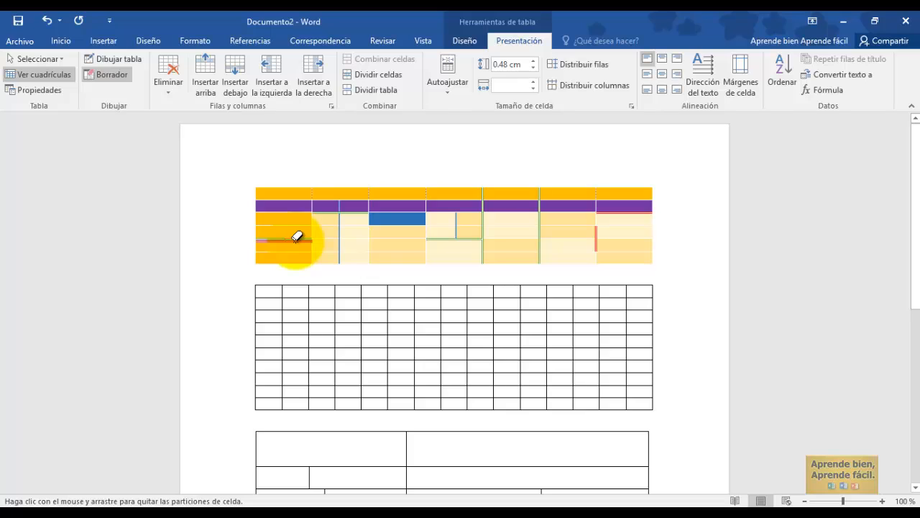
left_click_drag(296, 240, 297, 237)
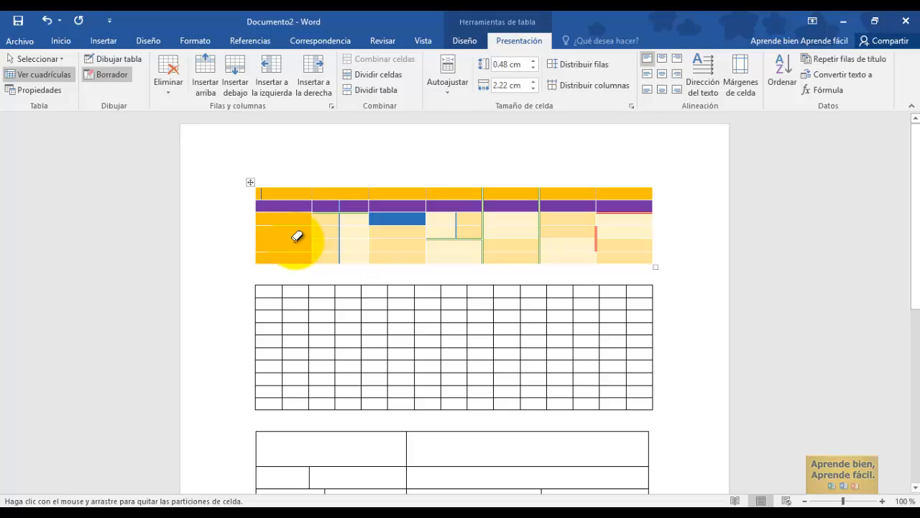
left_click(483, 229)
left_click(456, 231)
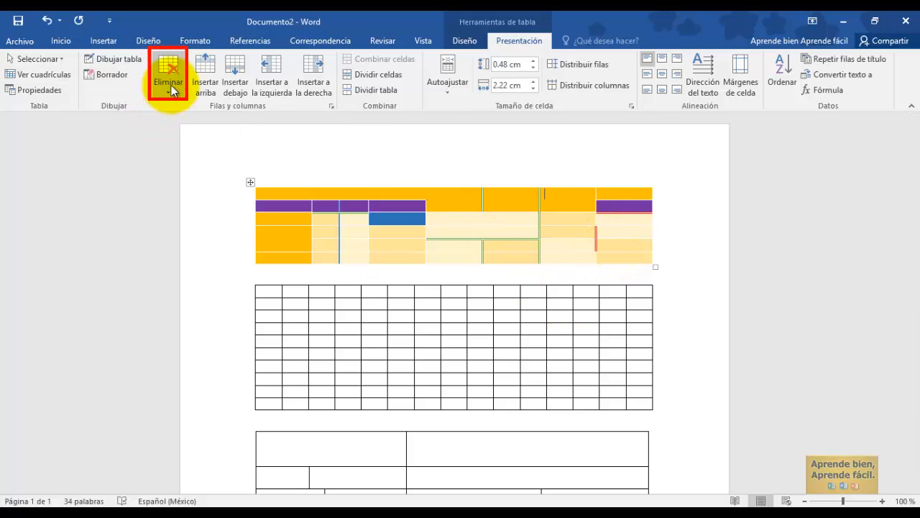
Delete the first table's column that contains the blue cell.
left_click(171, 85)
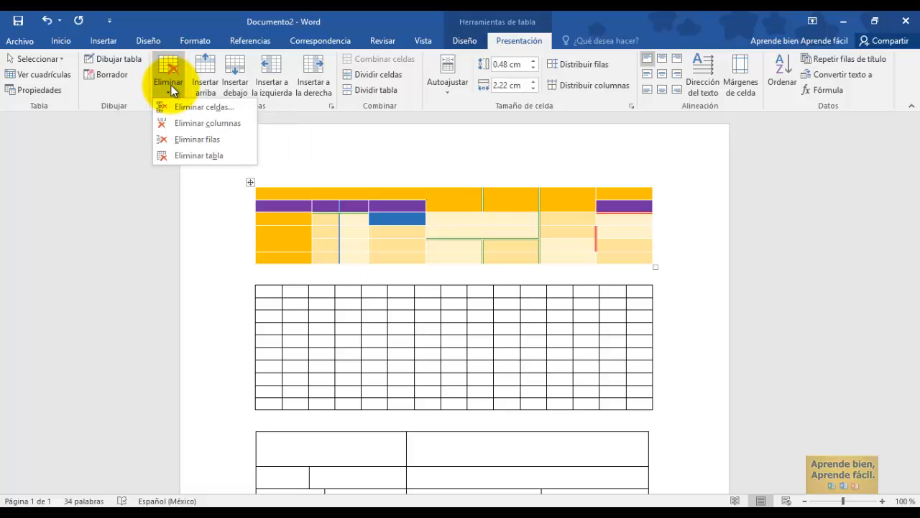
left_click(365, 202)
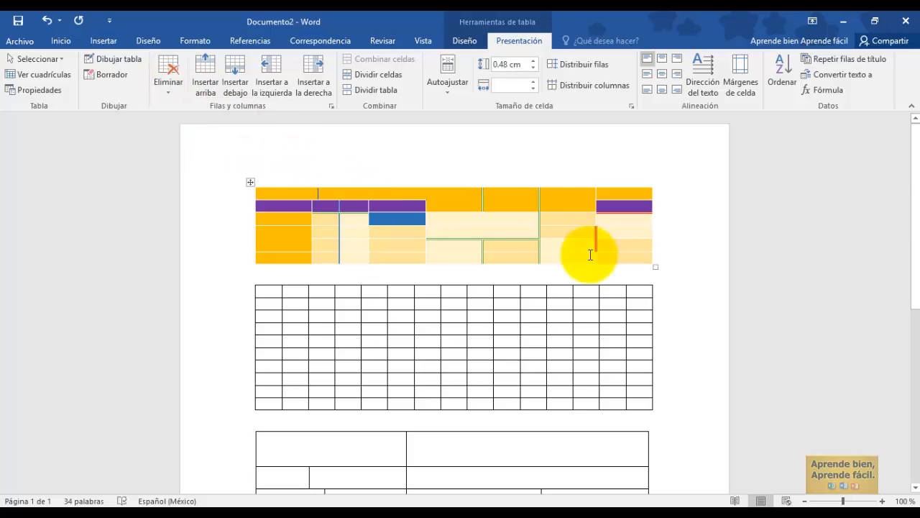
left_click(384, 243)
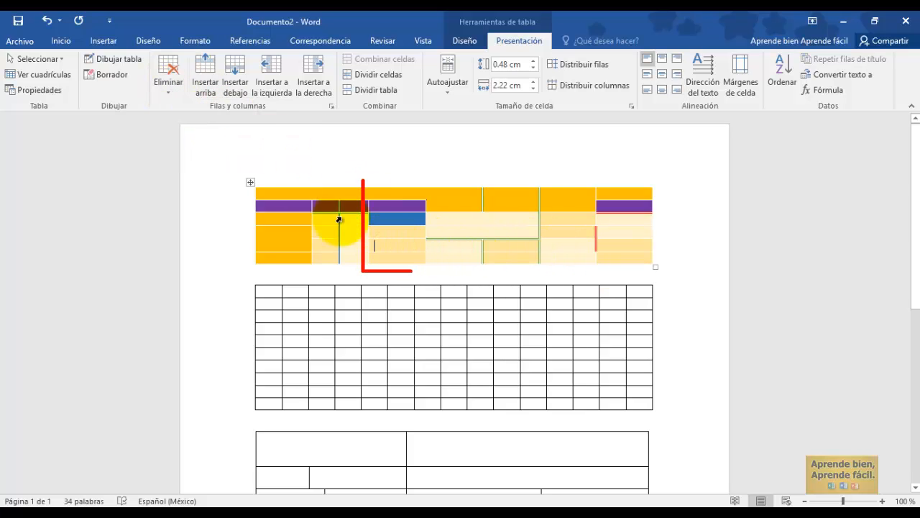
left_click(173, 90)
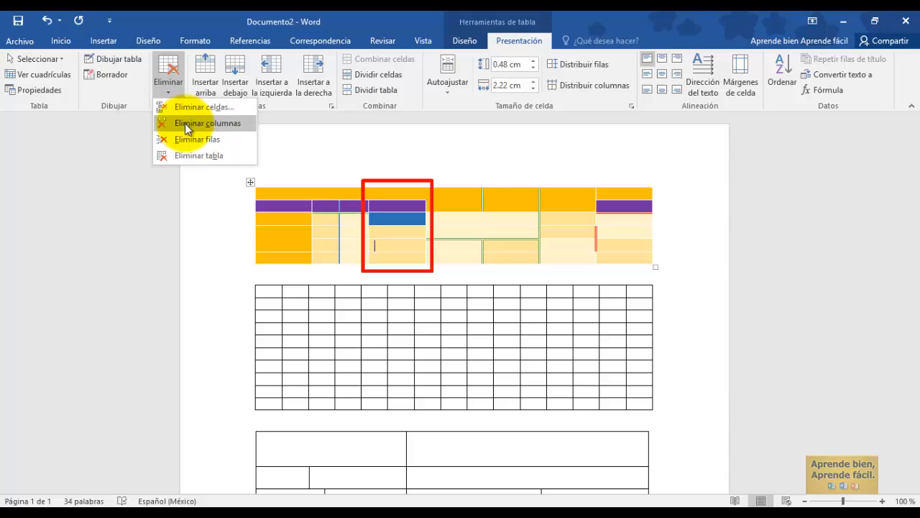
left_click(185, 123)
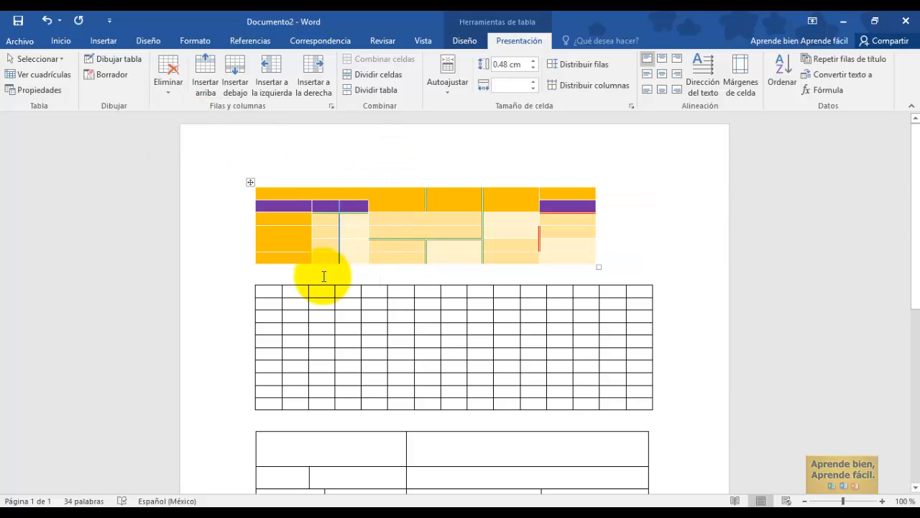
Delete the last row of the coloured first table, and remove that entire table from the document.
left_click(291, 259)
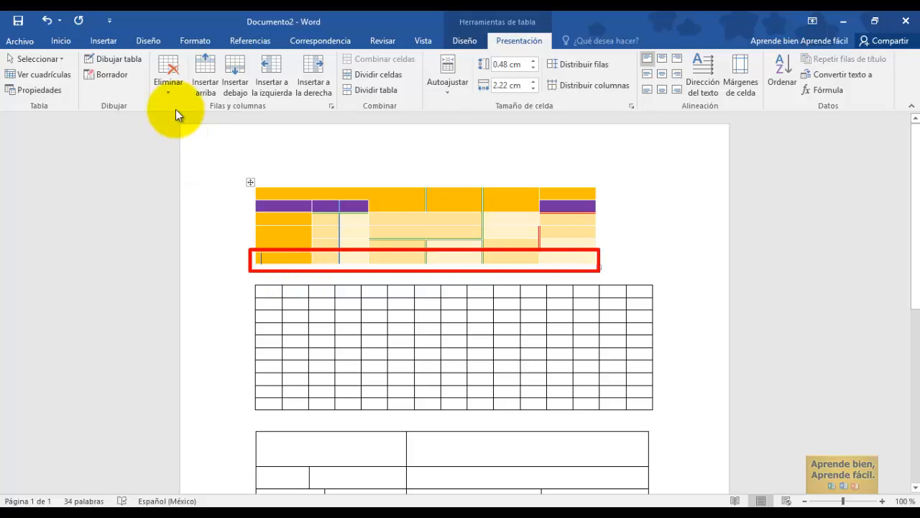
left_click(168, 92)
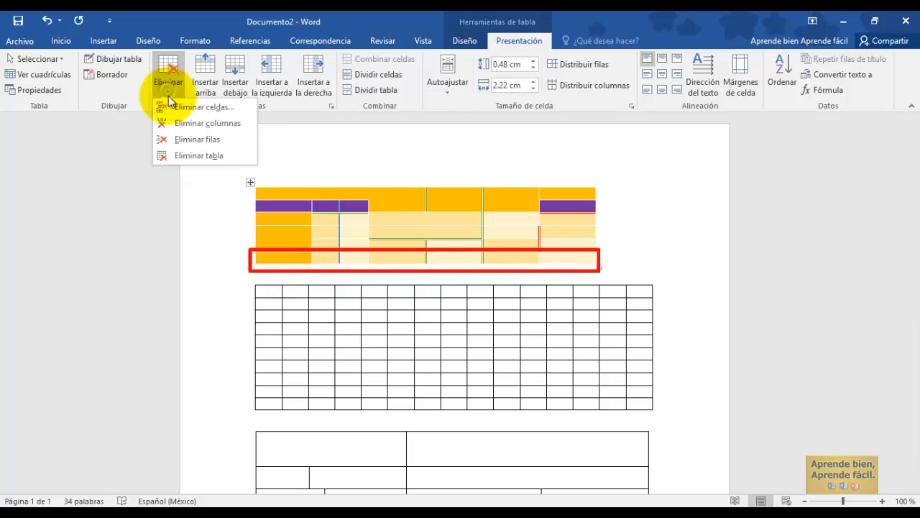
left_click(195, 140)
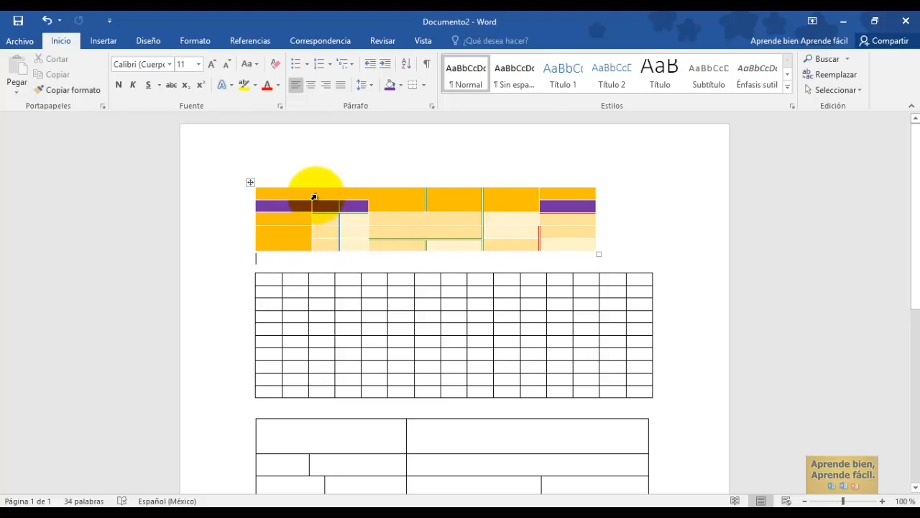
left_click(314, 197)
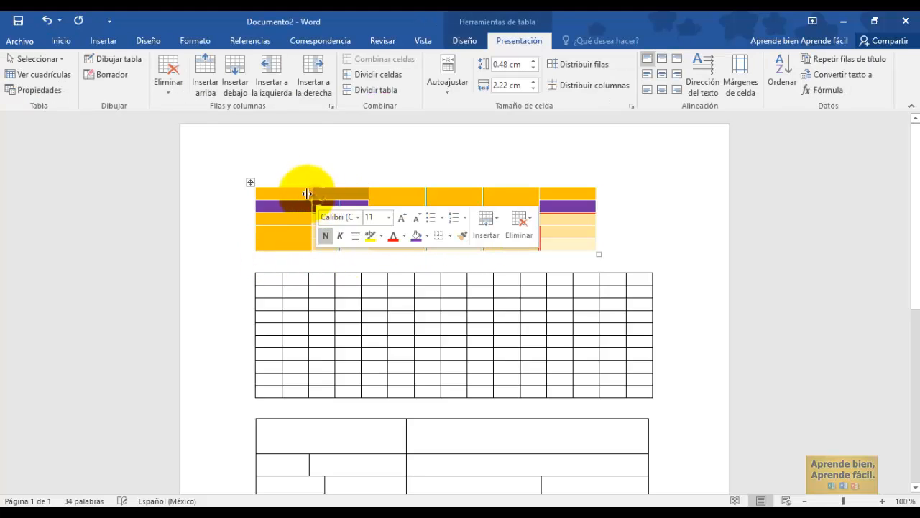
left_click(171, 91)
left_click(229, 151)
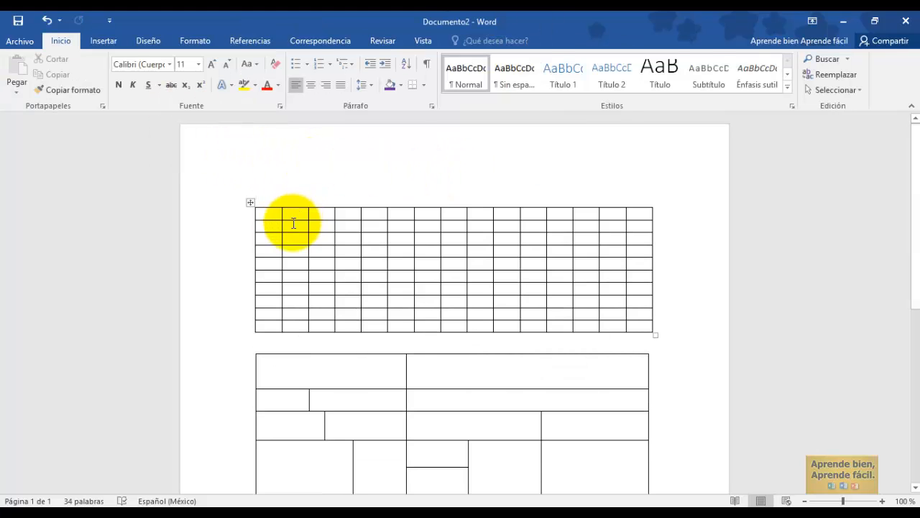
Insert three rows above the second row of the plain grid table.
left_click(295, 220)
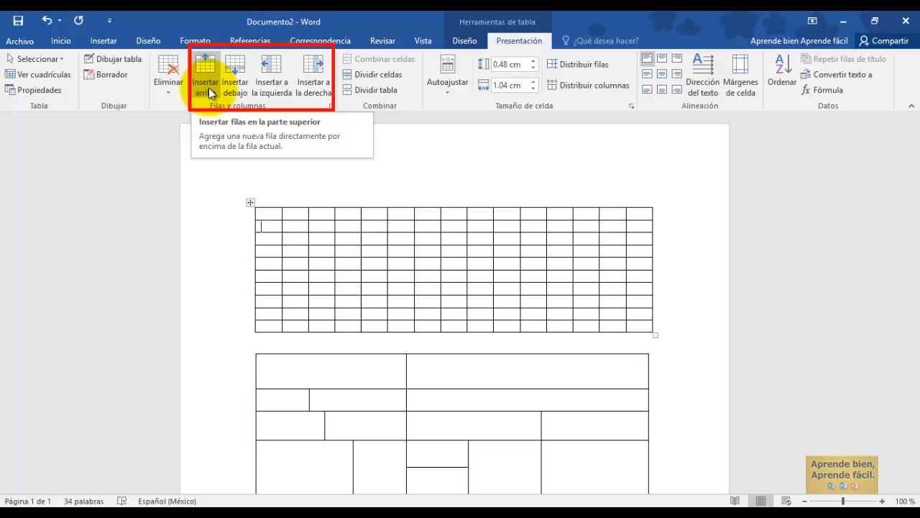
left_click(206, 87)
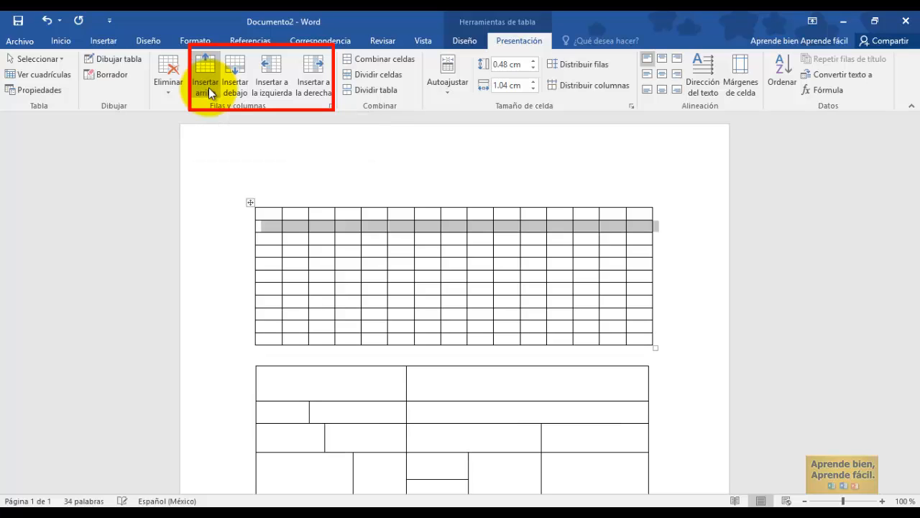
left_click(207, 86)
left_click(207, 87)
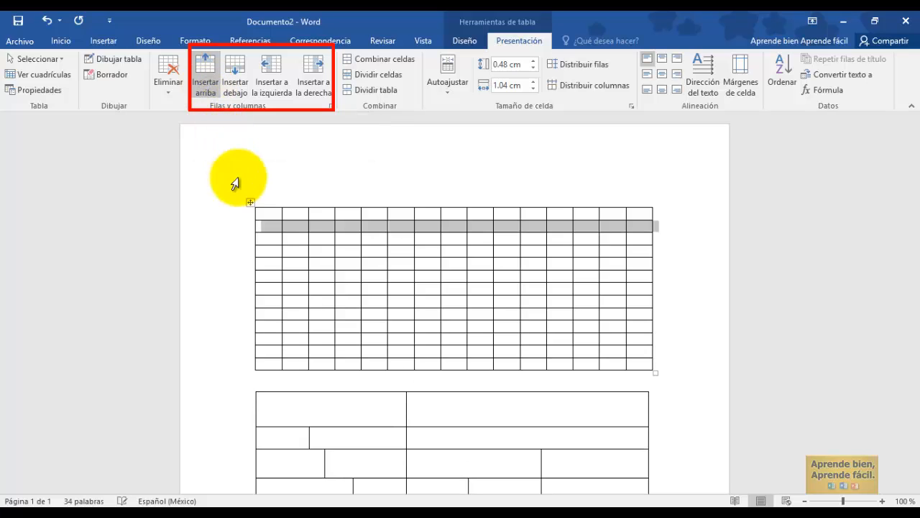
Insert three rows below the fifth row of the grid table.
left_click(268, 263)
left_click(236, 92)
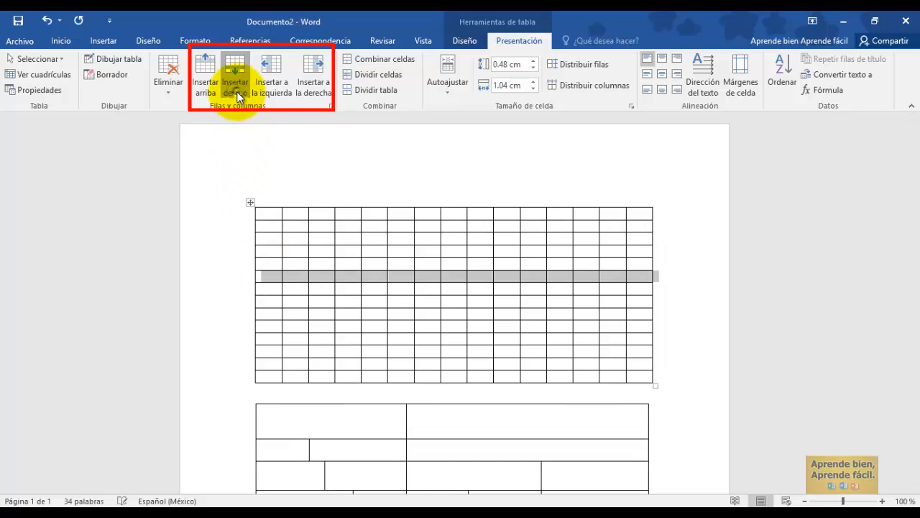
left_click(237, 92)
left_click(236, 91)
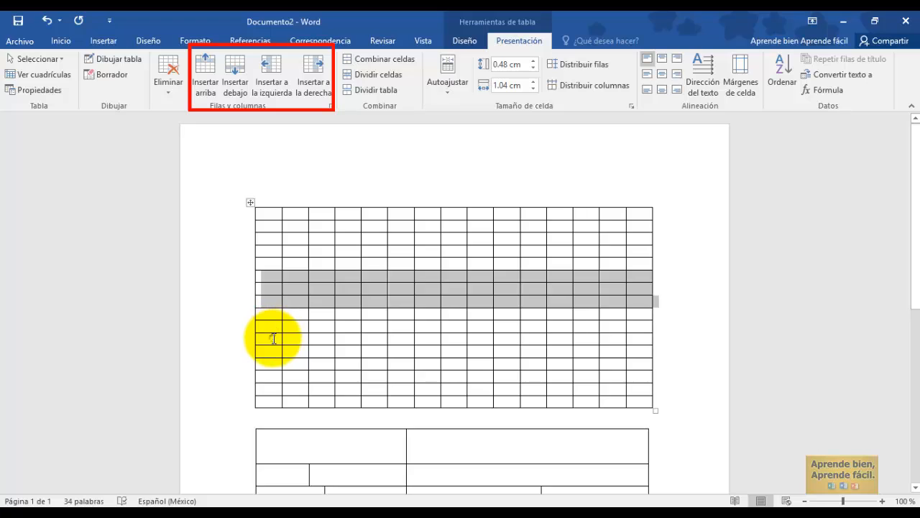
Insert three columns to the left of the grid table's first column and four columns to the right of its ninth column.
left_click(273, 339)
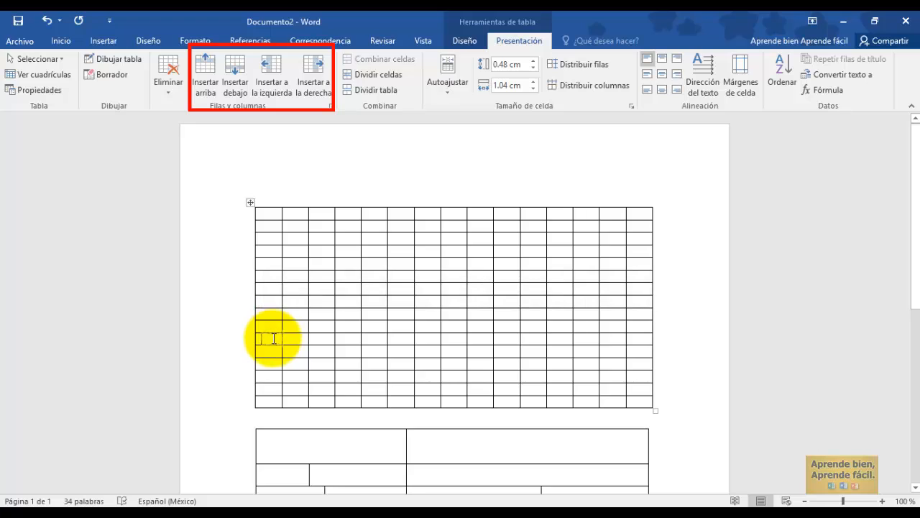
left_click(267, 69)
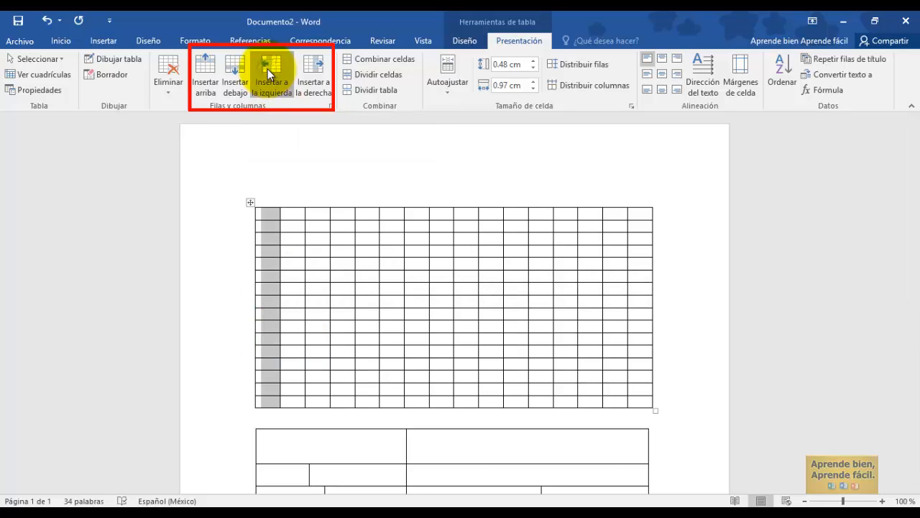
left_click(440, 287)
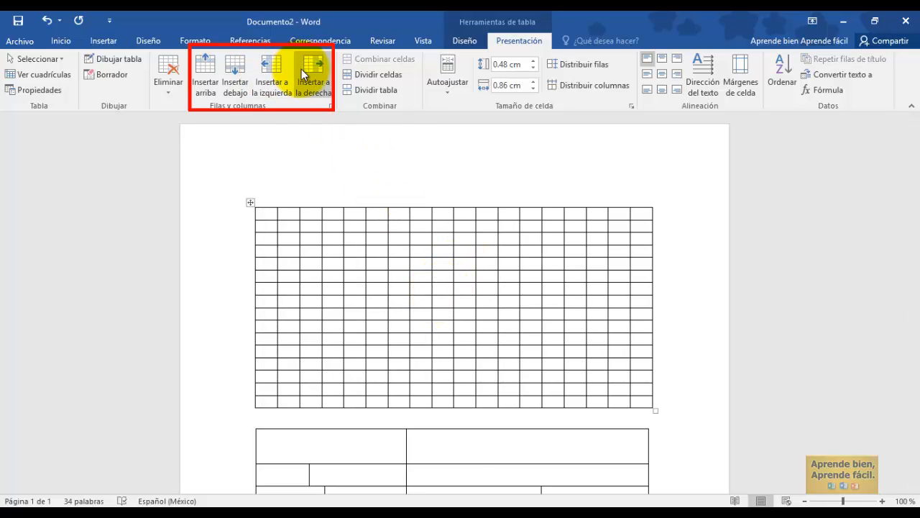
left_click(301, 69)
left_click(301, 69)
left_click(301, 69)
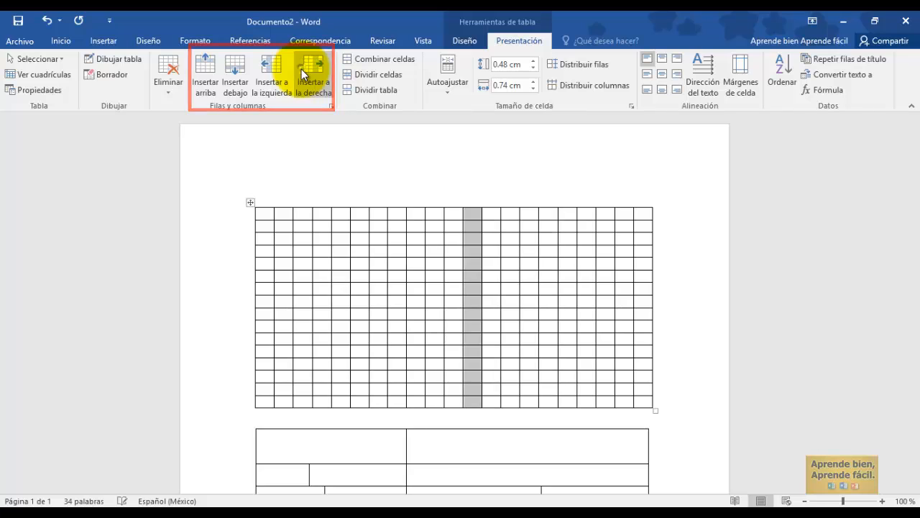
left_click(302, 69)
Merge the first two cells of the grid table's sixth row into one cell.
left_click(336, 215)
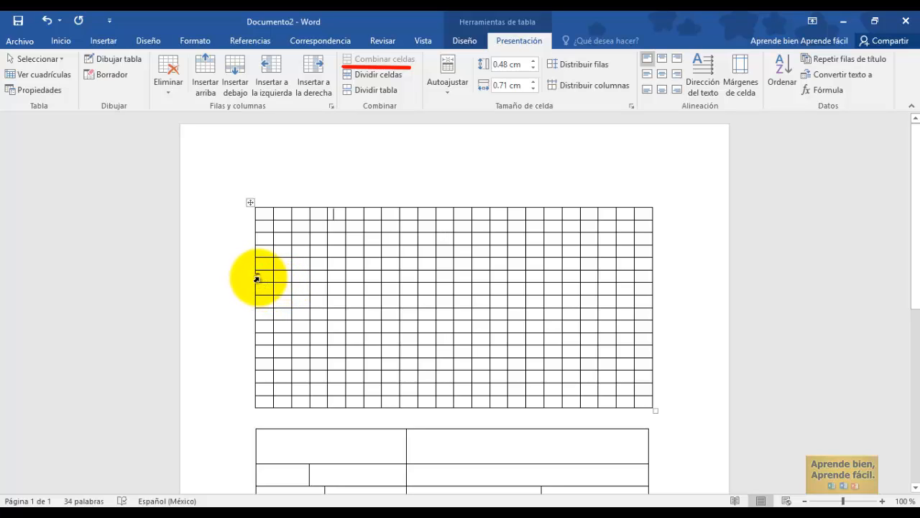
left_click_drag(257, 278, 281, 277)
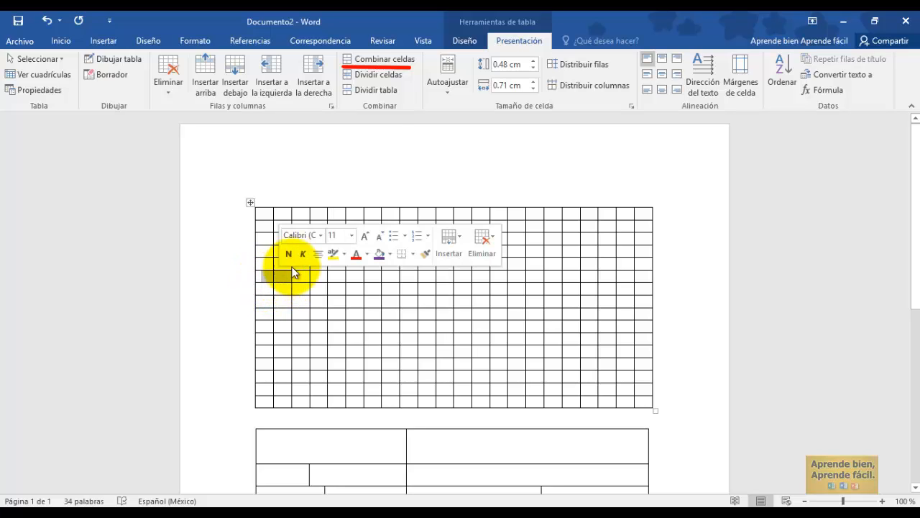
left_click(369, 60)
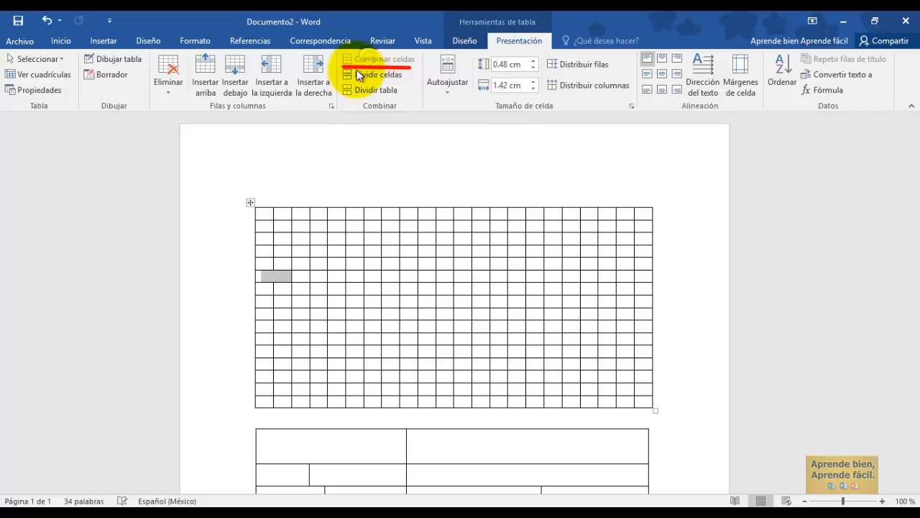
left_click(276, 278)
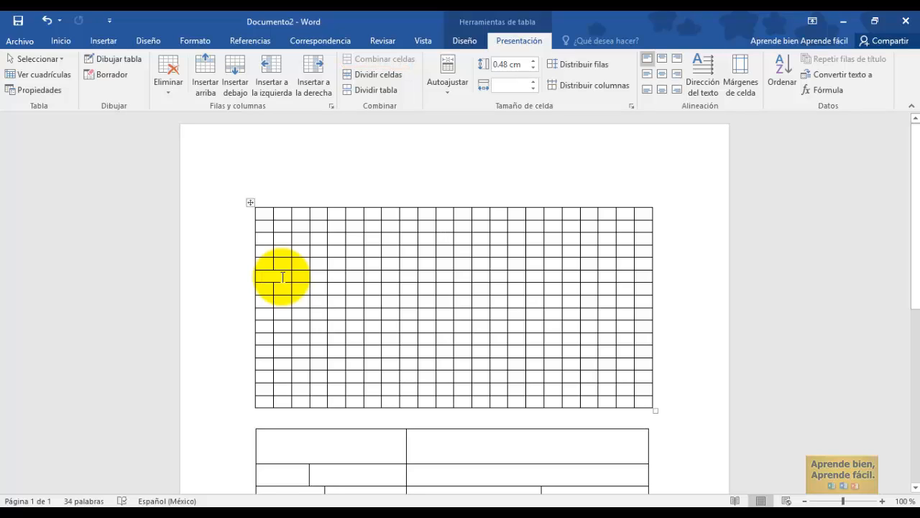
Split the cell beneath the eighth column in the grid table's sixth row into 2 columns and 2 rows, and clear the selection.
left_click(395, 276)
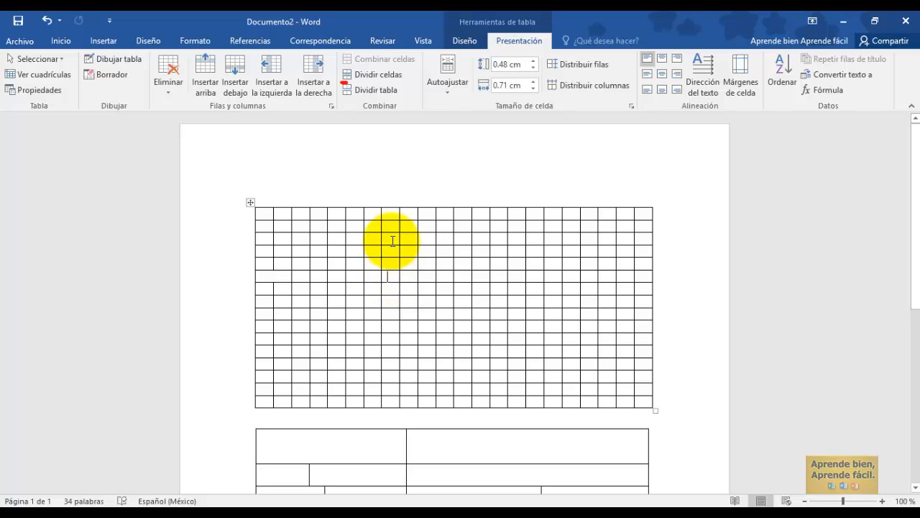
left_click(379, 77)
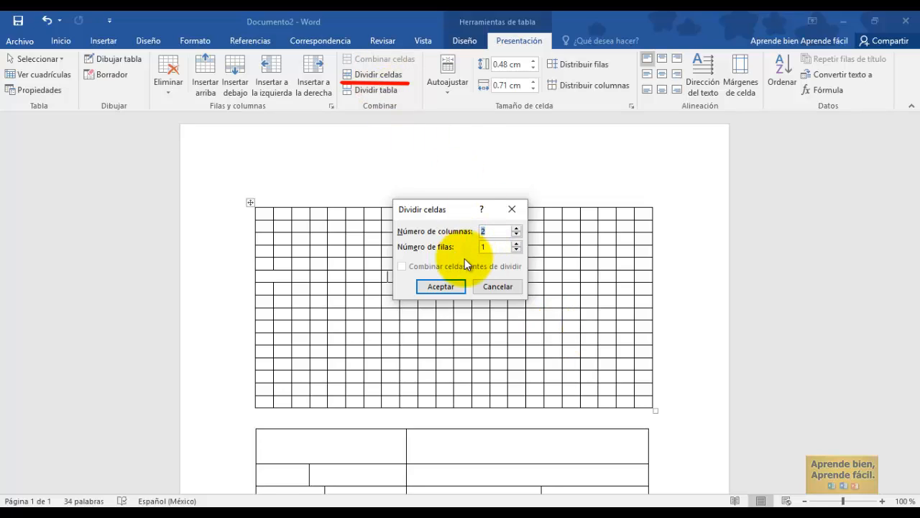
left_click(515, 248)
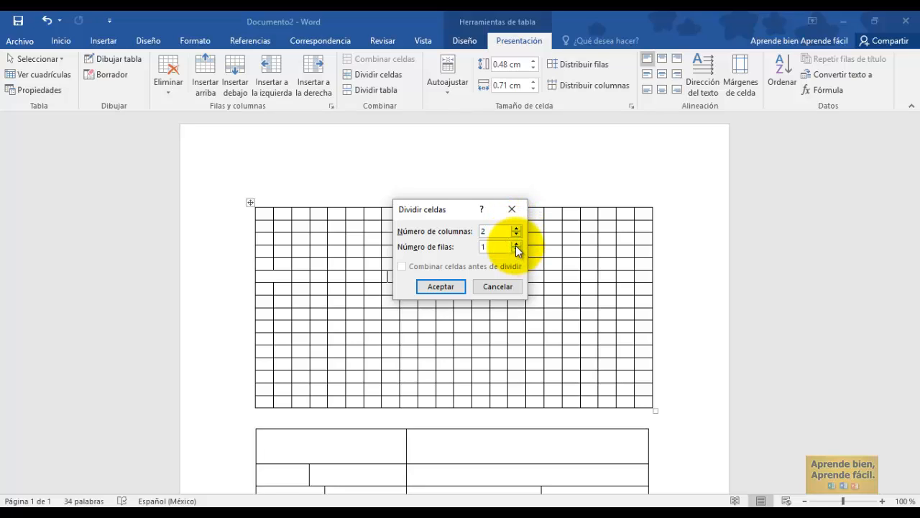
left_click(515, 243)
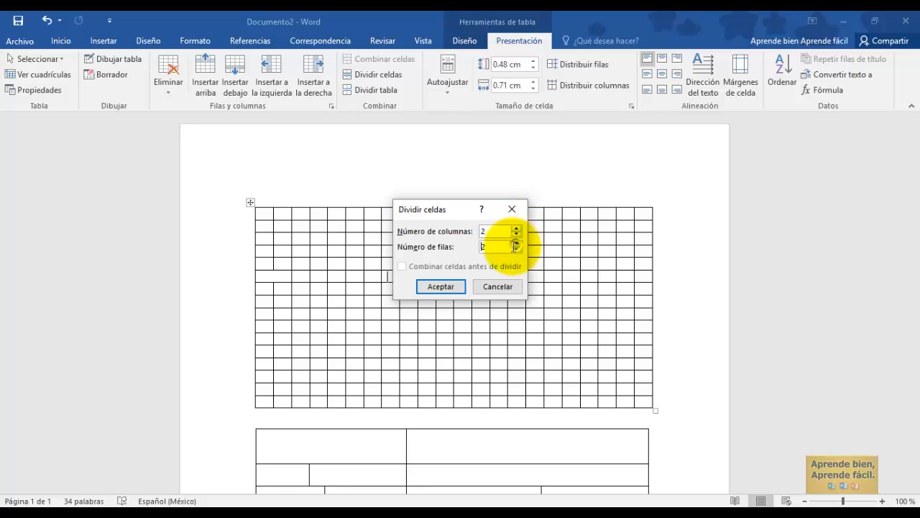
left_click(437, 289)
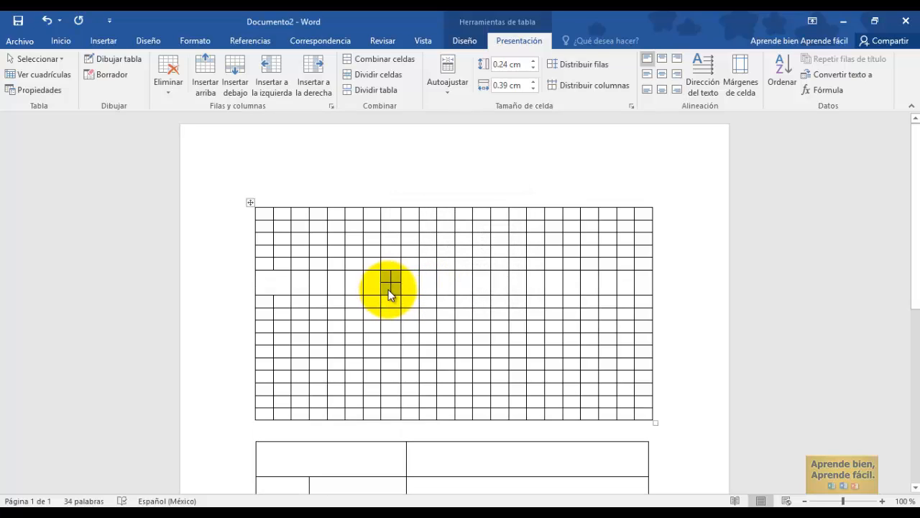
right_click(389, 283)
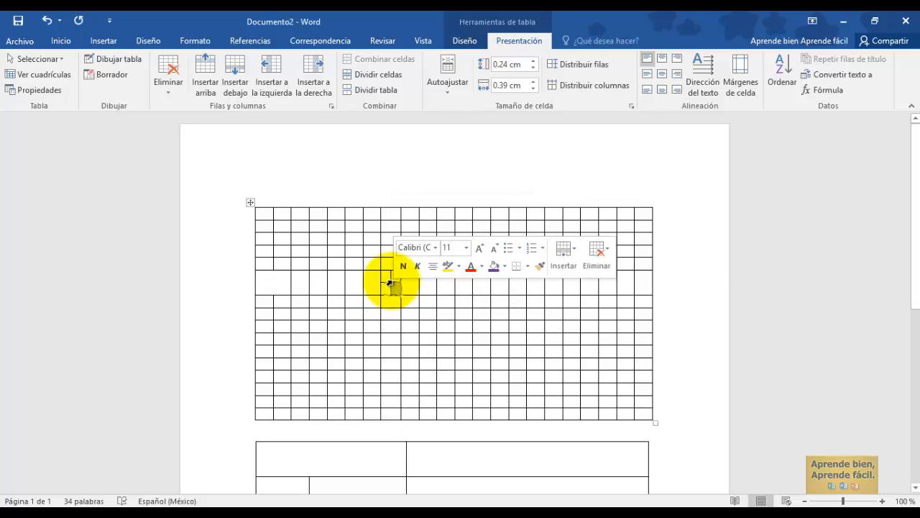
left_click(387, 290)
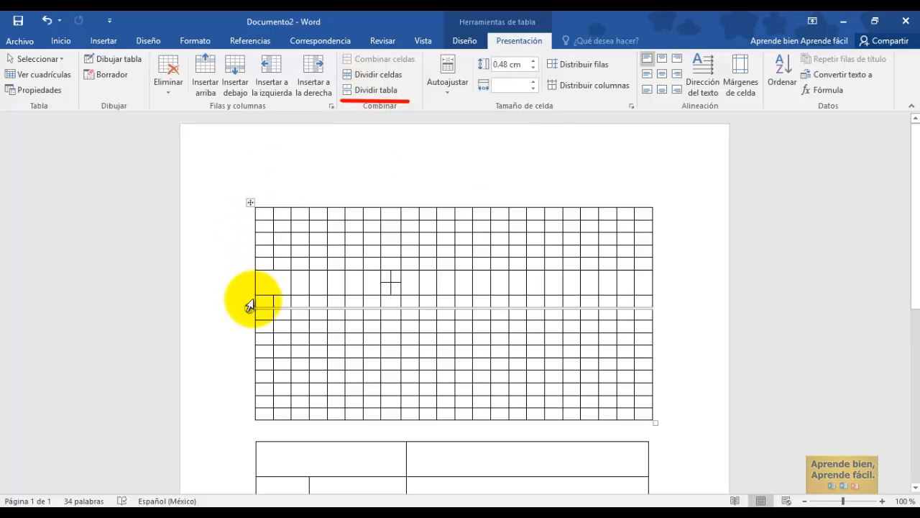
Split the grid table at its tenth row, split the resulting lower table at its fourth row, and return the cursor to the upper table.
left_click(285, 339)
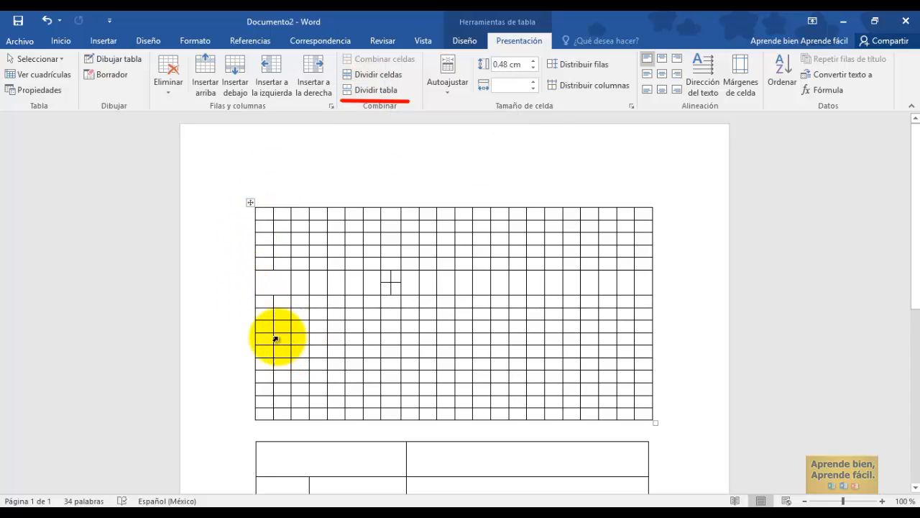
left_click(264, 339)
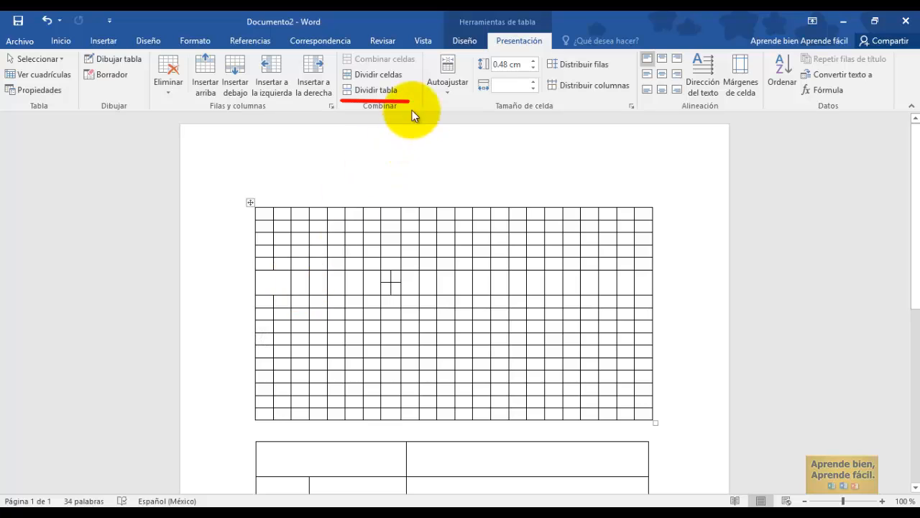
left_click(377, 91)
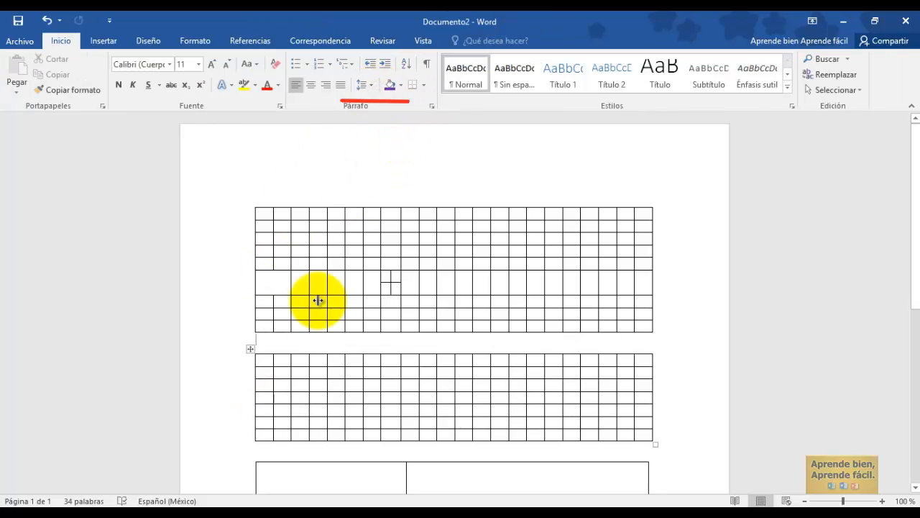
left_click(263, 396)
left_click(362, 94)
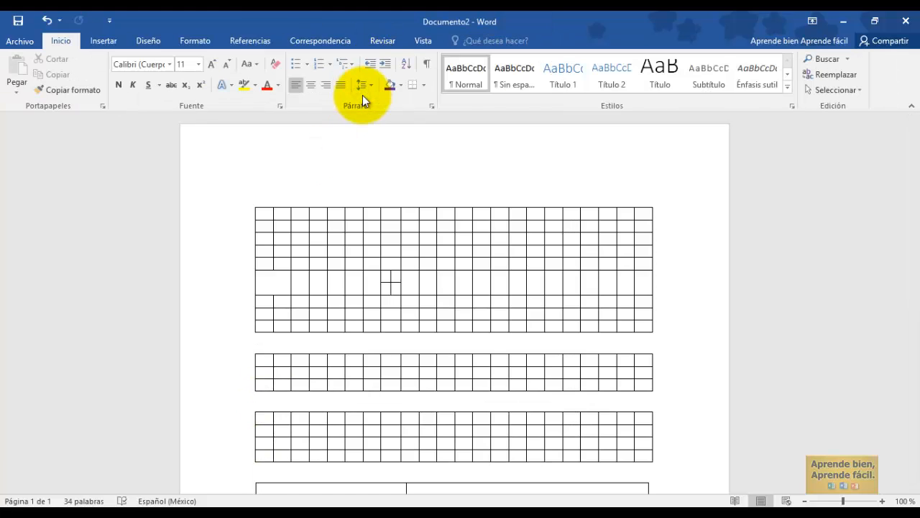
left_click(314, 226)
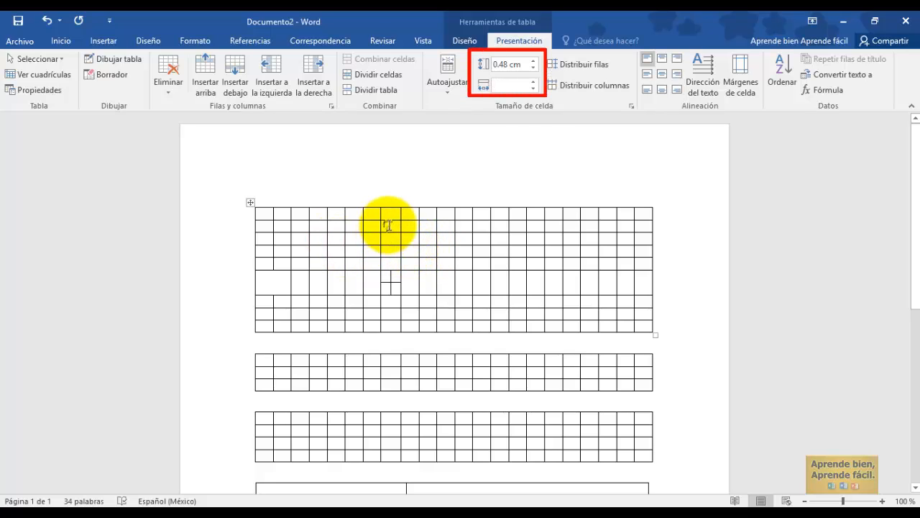
Set the grid table's eleventh column to 1.6 cm wide and the row height to 0.24 cm, and enter Hola in its sixth-row cell.
left_click_drag(533, 62, 533, 82)
left_click(461, 282)
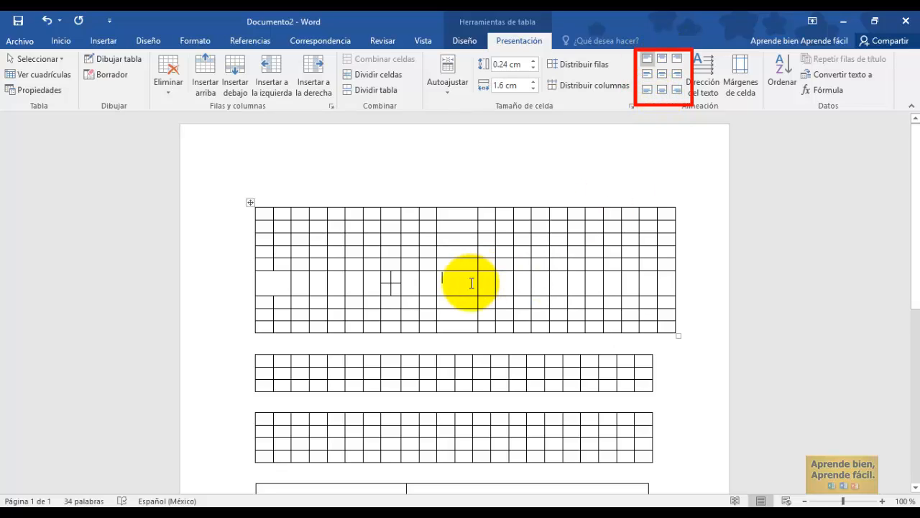
type("Hola")
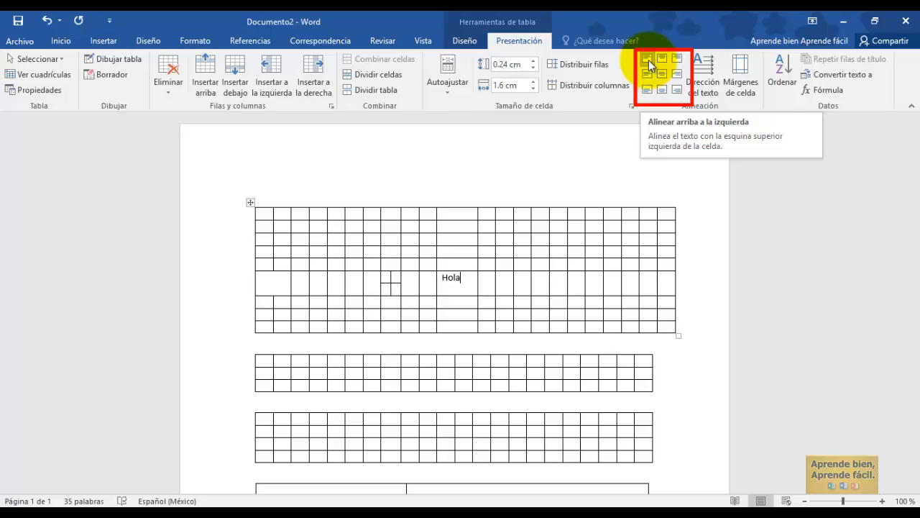
Try several alignments for Hola, including bottom center and middle right, and finish with it centered both horizontally and vertically in its cell.
left_click(660, 75)
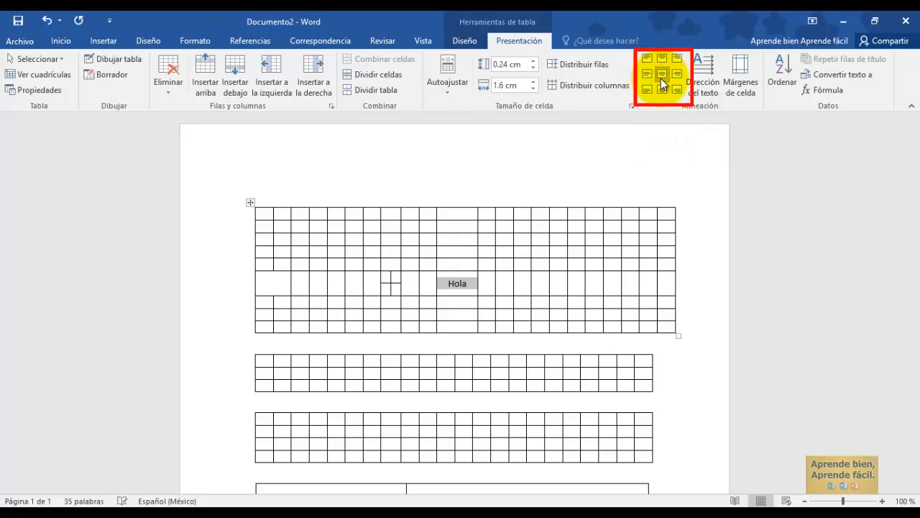
left_click(663, 90)
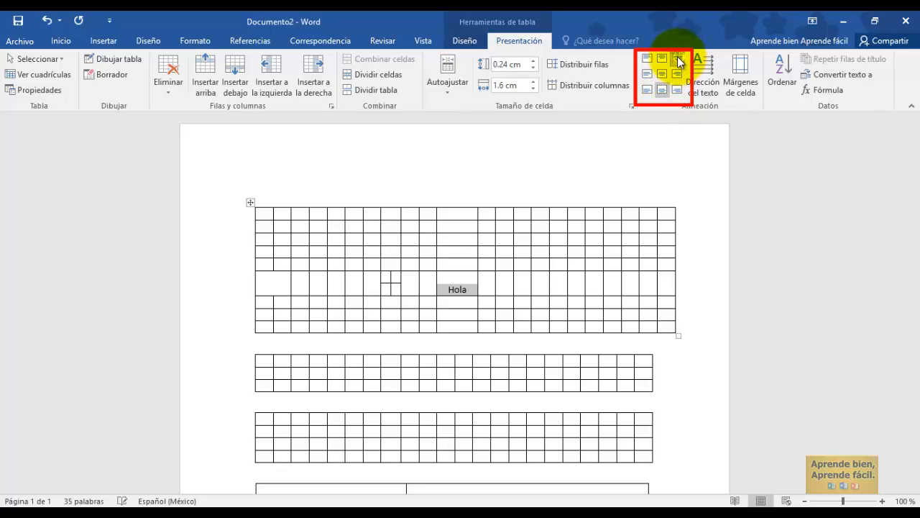
left_click(679, 61)
left_click(675, 74)
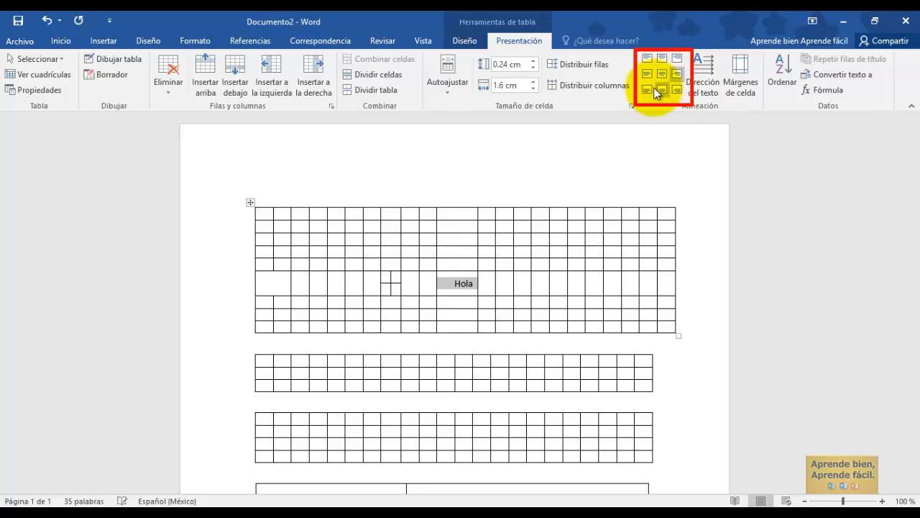
left_click(648, 90)
left_click(646, 74)
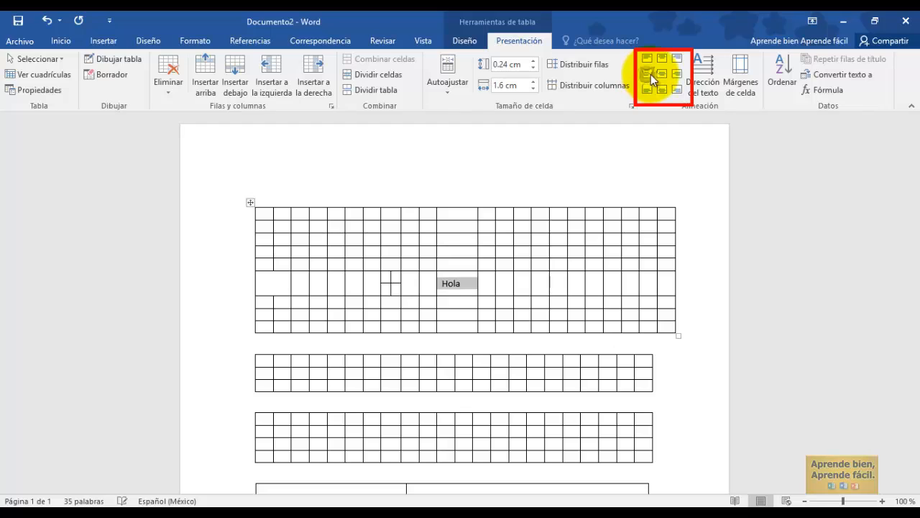
left_click(663, 75)
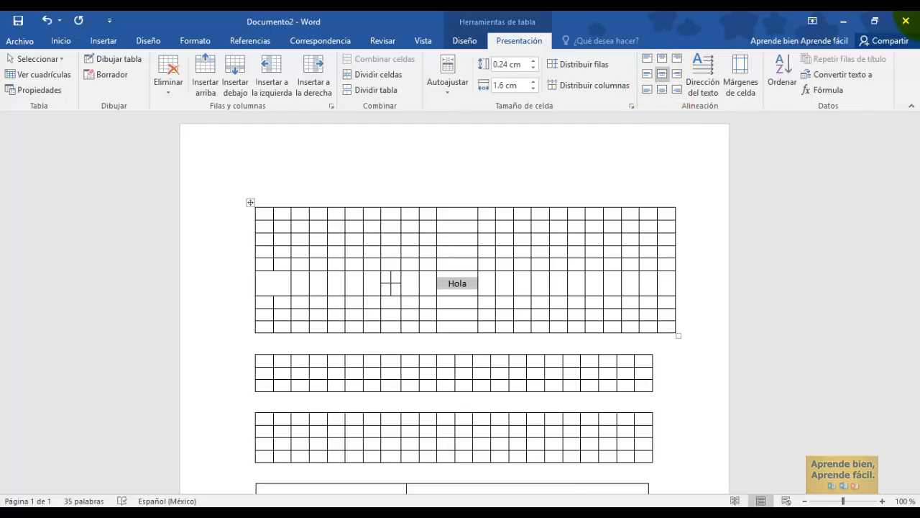
Cycle the text direction of the Hola cell repeatedly through its vertical and horizontal orientations.
left_click(709, 86)
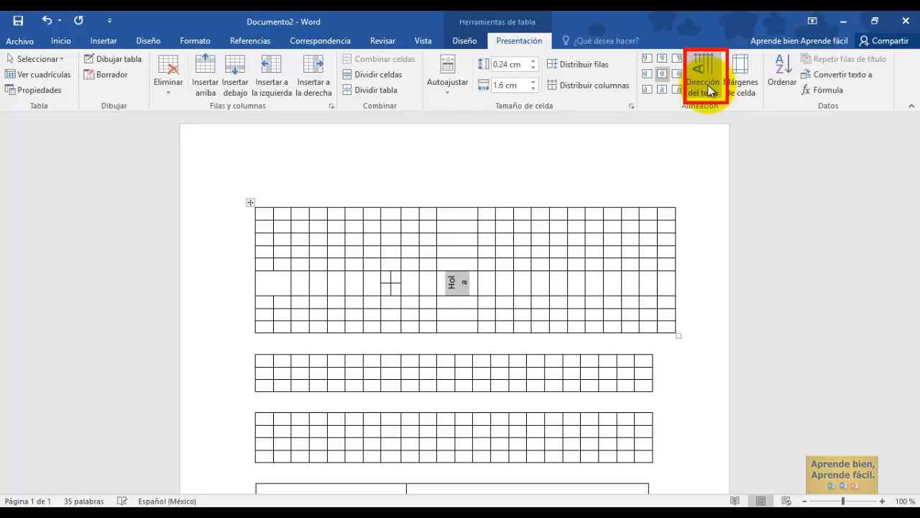
left_click(708, 87)
left_click(708, 90)
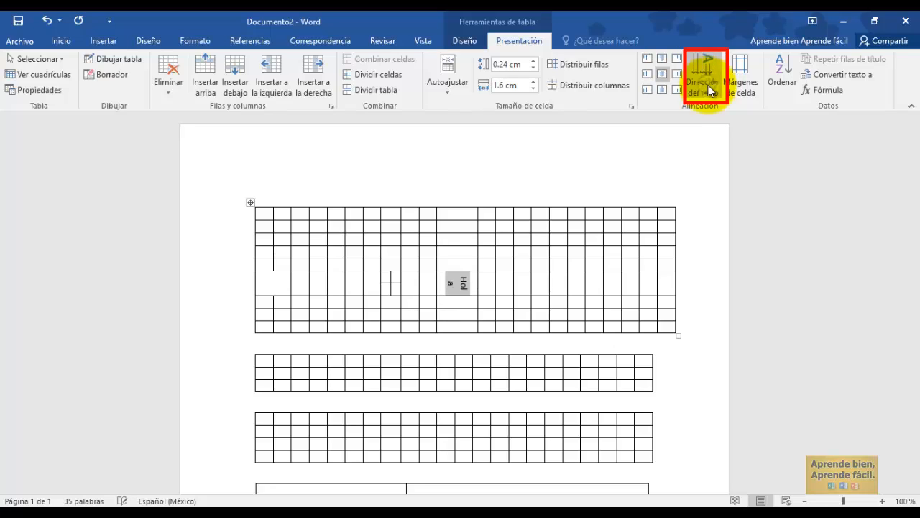
left_click(708, 89)
left_click(708, 91)
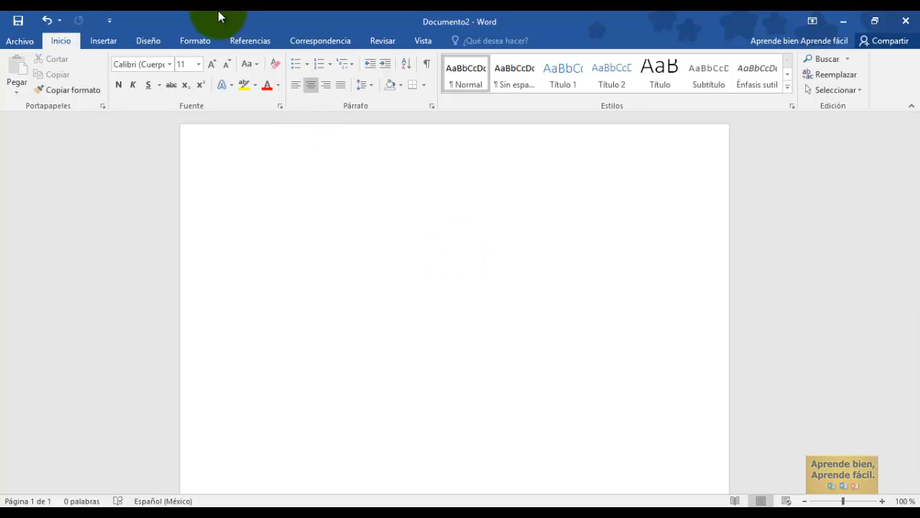
Insert a table with 6 columns and 7 rows in the blank document.
left_click(107, 40)
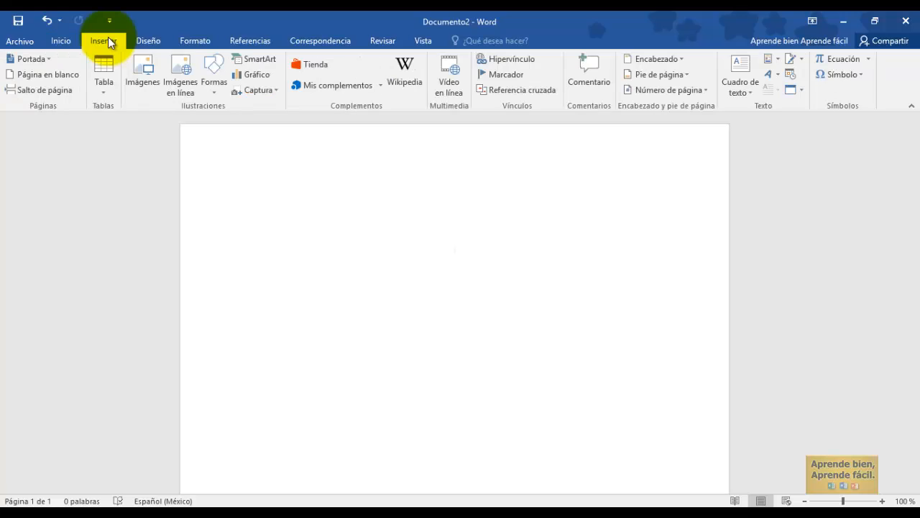
left_click(100, 87)
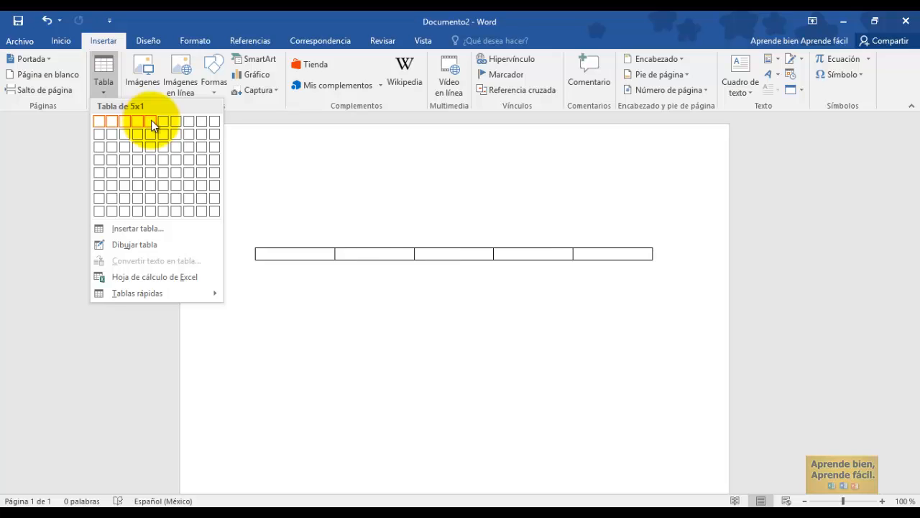
left_click(166, 196)
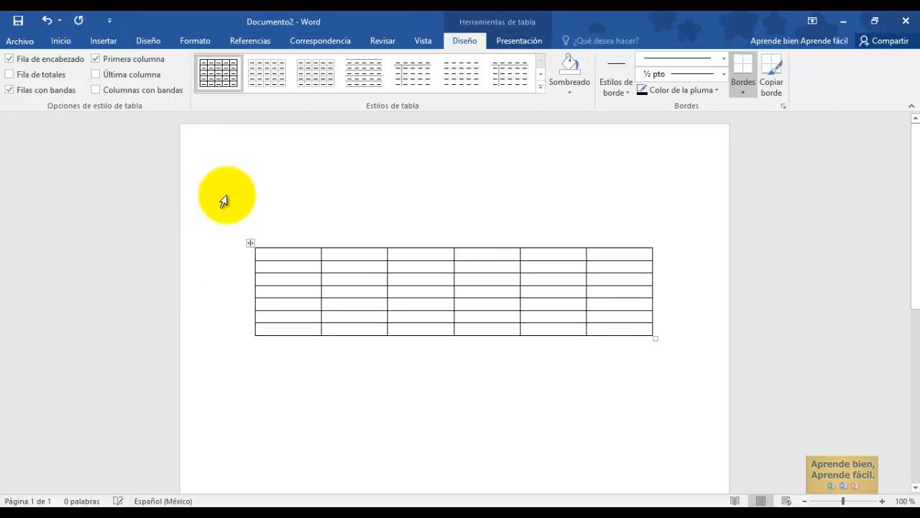
Add an extra blank line in a cell of the table's second row and remove it again.
left_click(342, 256)
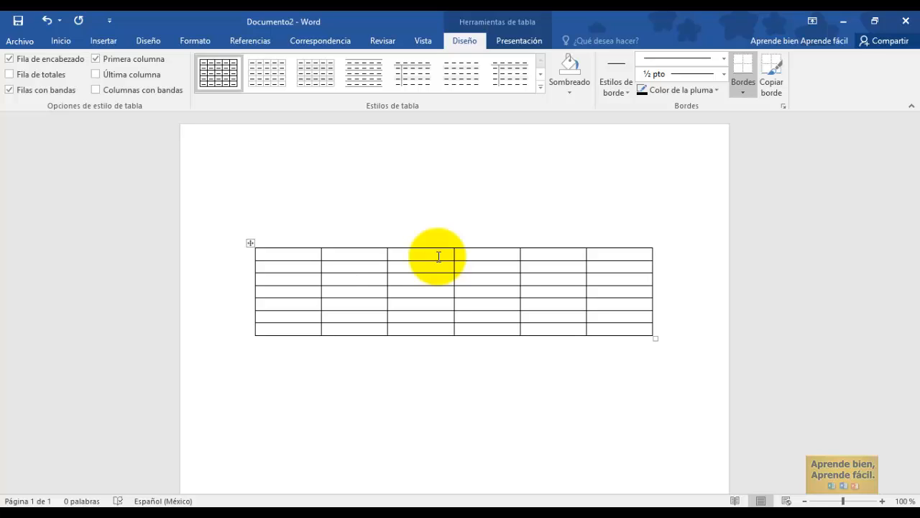
key("Return")
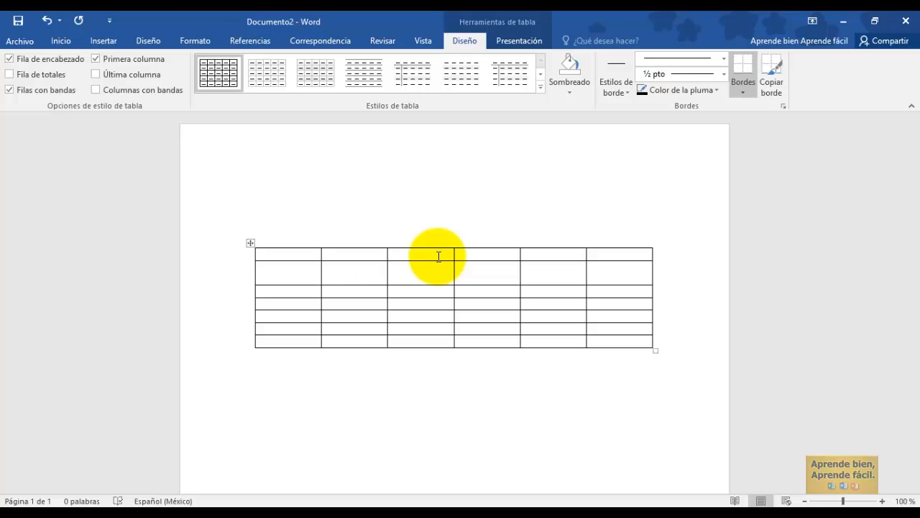
key("BackSpace")
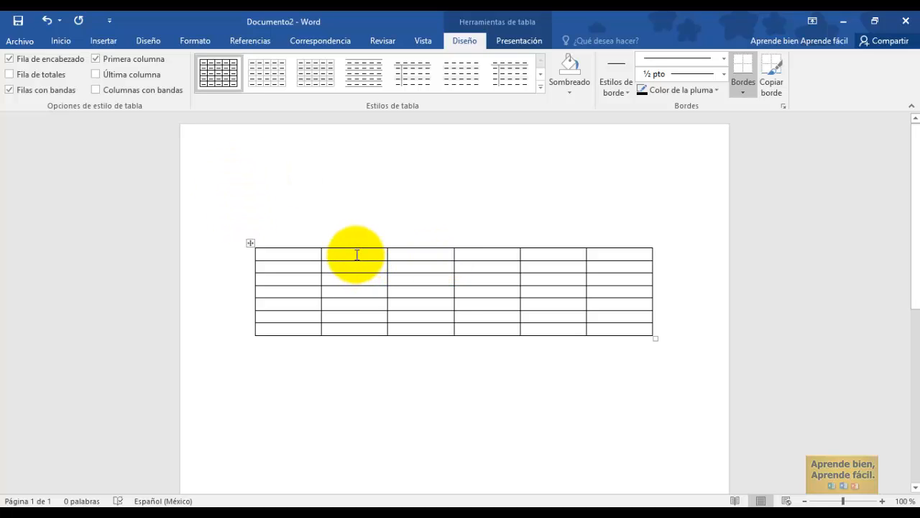
Enter the headings LUNES, MARTES, MIERCOLES, JUEVES and VIERNES from the second column on, and hourly slots from 08:00 to 15:00 down the first column.
type("LUNES")
key("Tab")
type("MARTES")
key("Tab")
type("MIERCOLES")
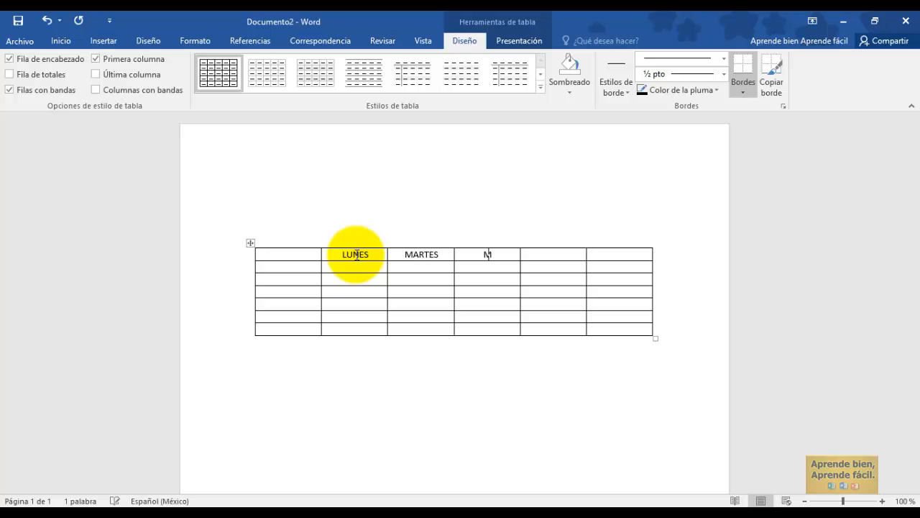
key("Tab")
type("JUEVES")
key("Tab")
type("VIERNES")
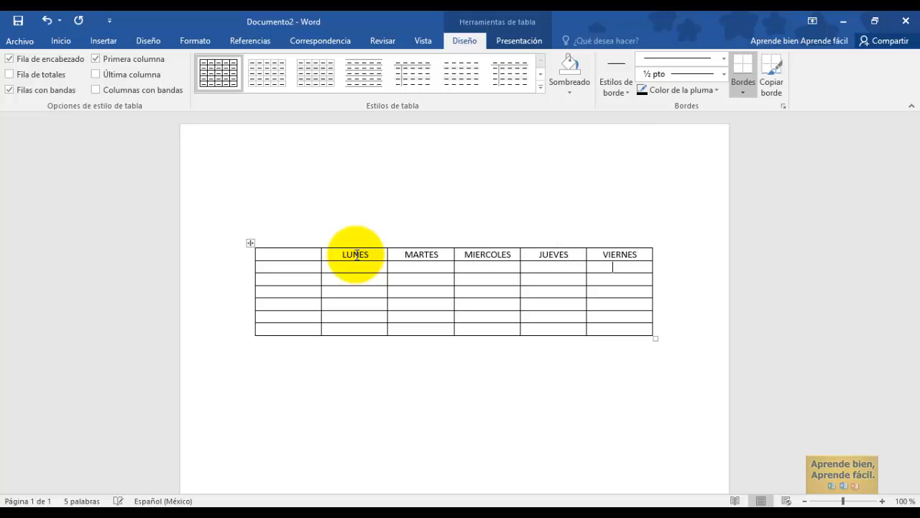
type("08:00 a 09")
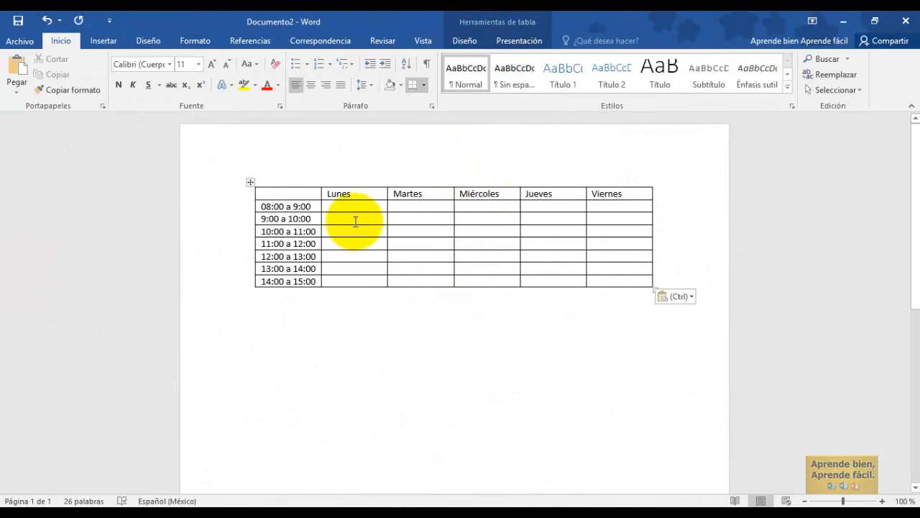
Format the schedule table's whole header row in Arial Black at size 14.
mouse_move(317, 185)
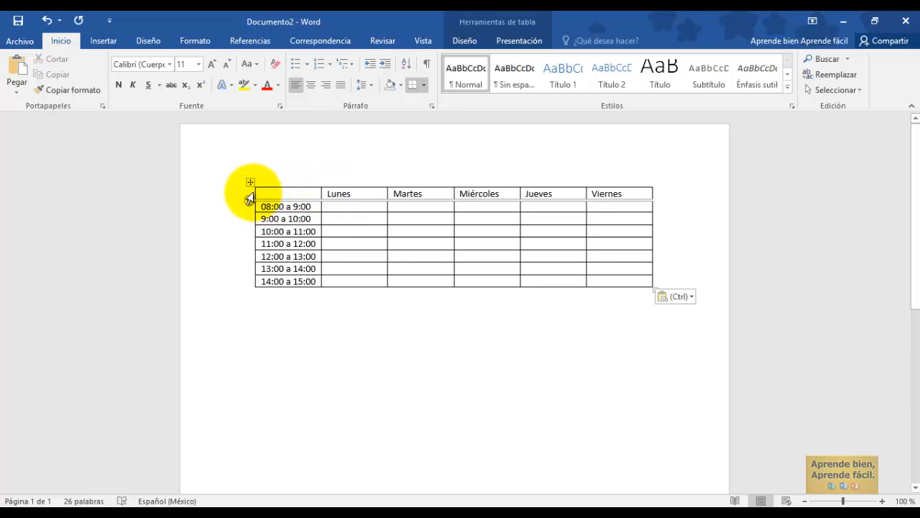
left_click_drag(257, 194, 599, 195)
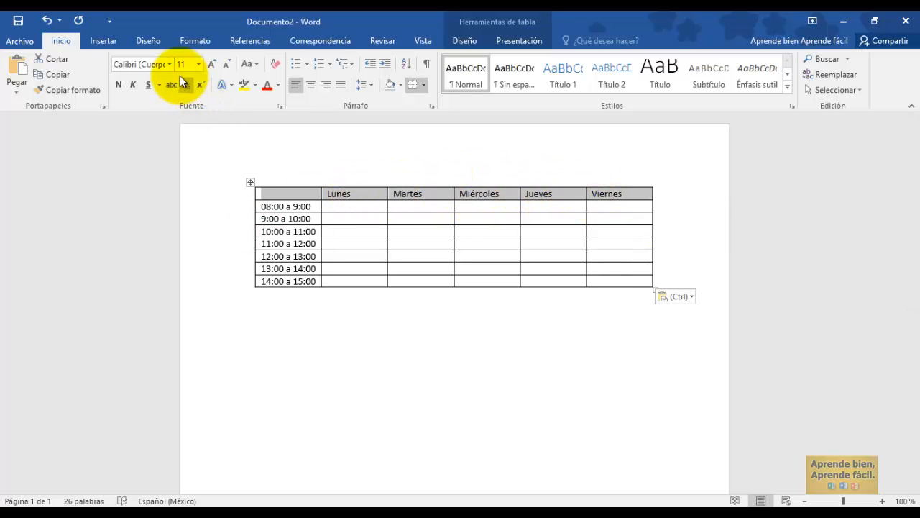
left_click(167, 62)
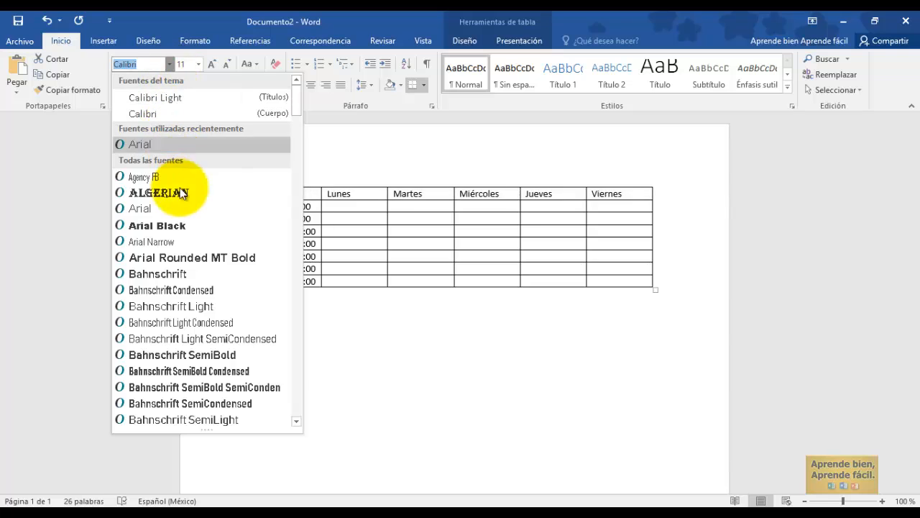
left_click(180, 225)
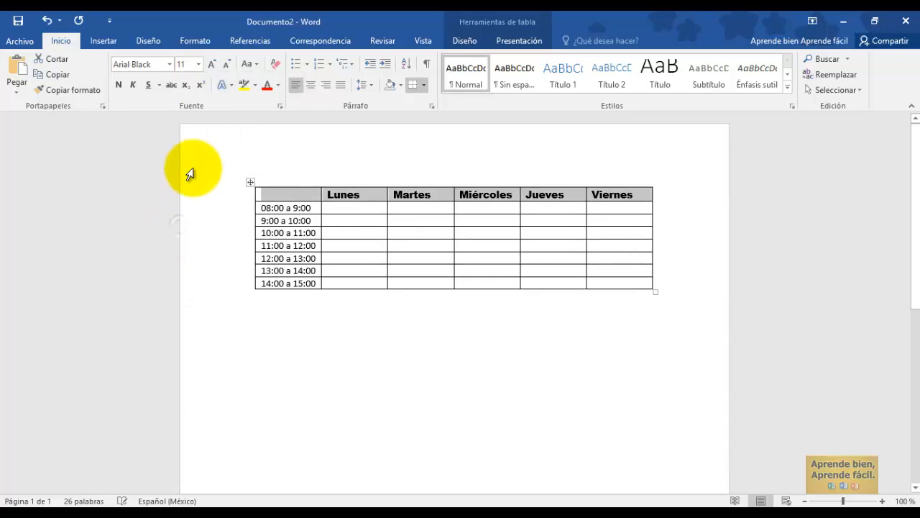
left_click(197, 65)
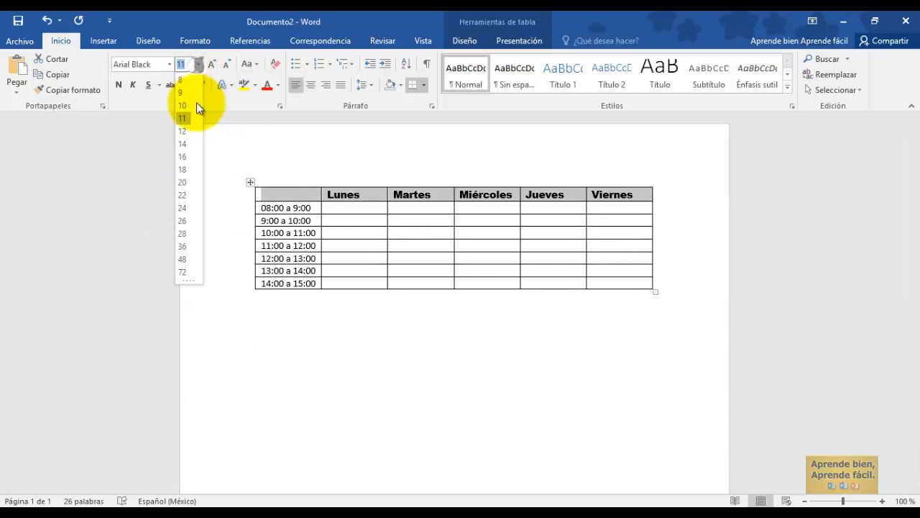
left_click(183, 143)
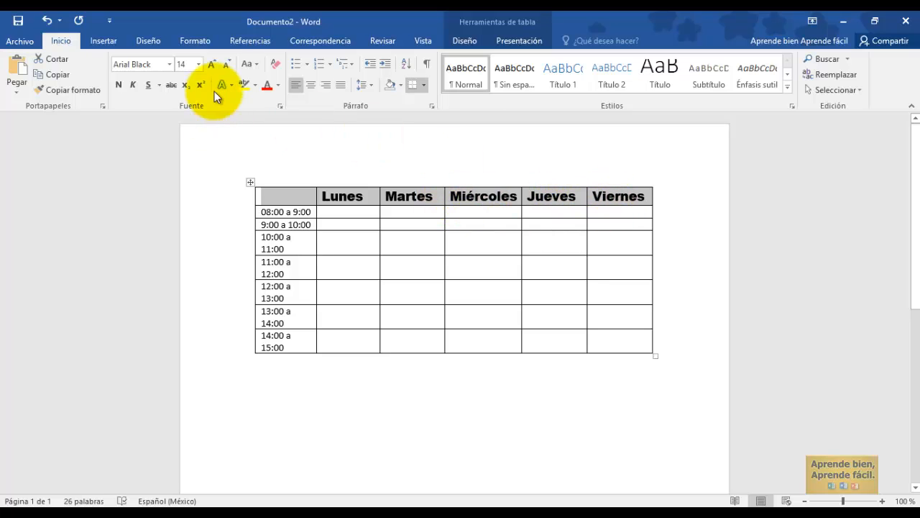
Enter Dia and Hora on separate lines in the first header cell, and shift Dia to the cell's right side.
left_click(281, 194)
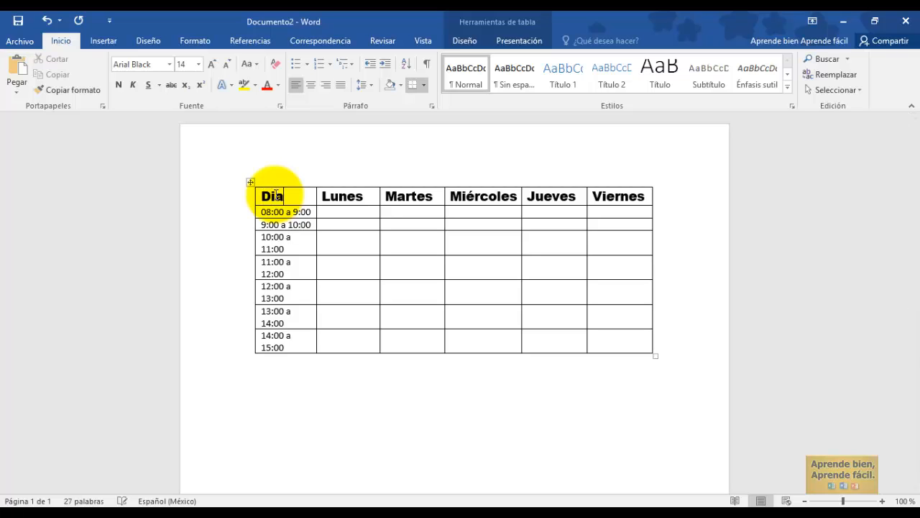
key("Return")
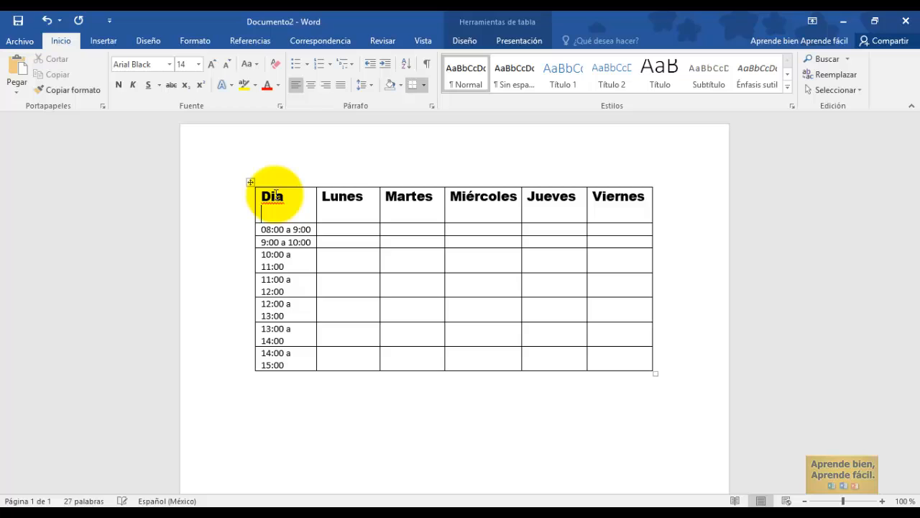
type("Hora")
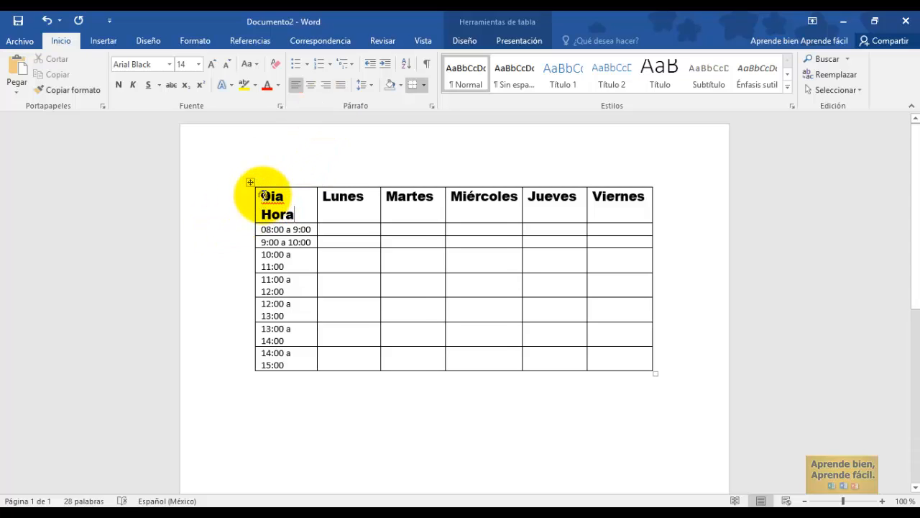
left_click(262, 195)
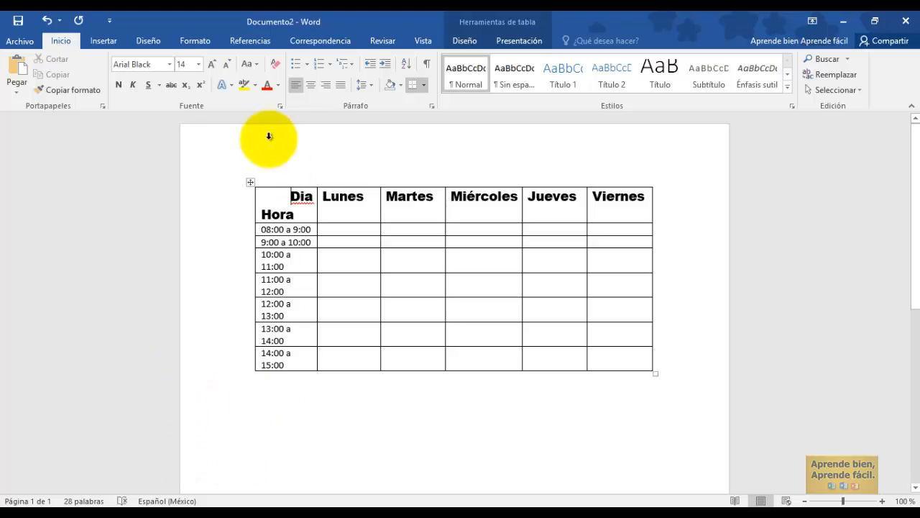
Draw a diagonal line between Dia and Hora from the first header cell's upper-left corner to its lower-right corner.
left_click(466, 40)
left_click(509, 41)
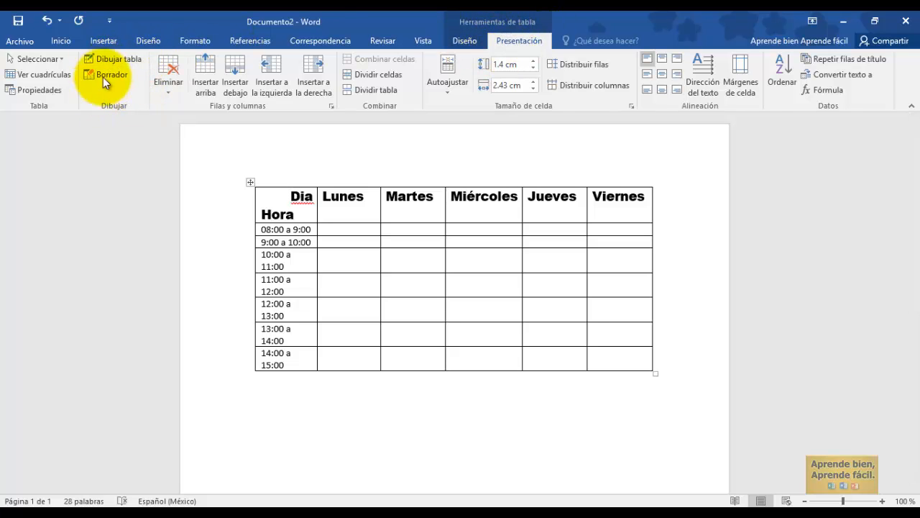
left_click(114, 58)
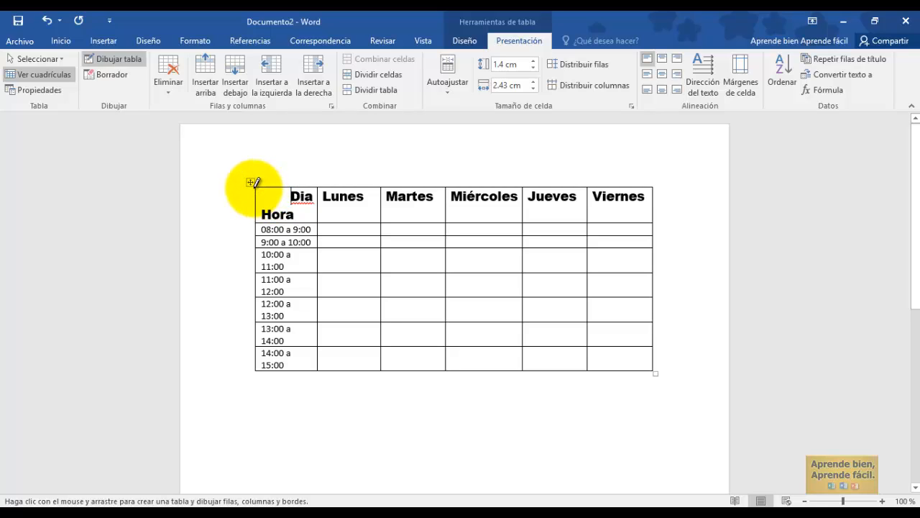
left_click_drag(257, 188, 307, 213)
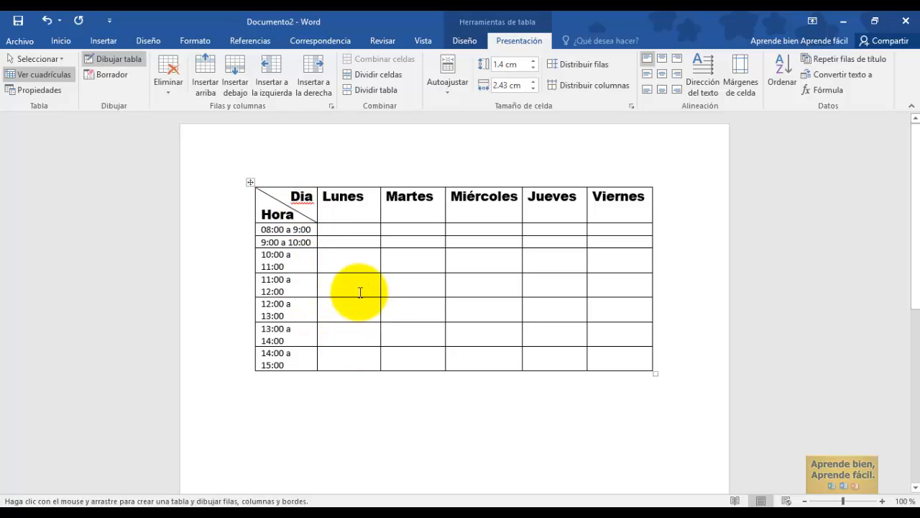
key("Escape")
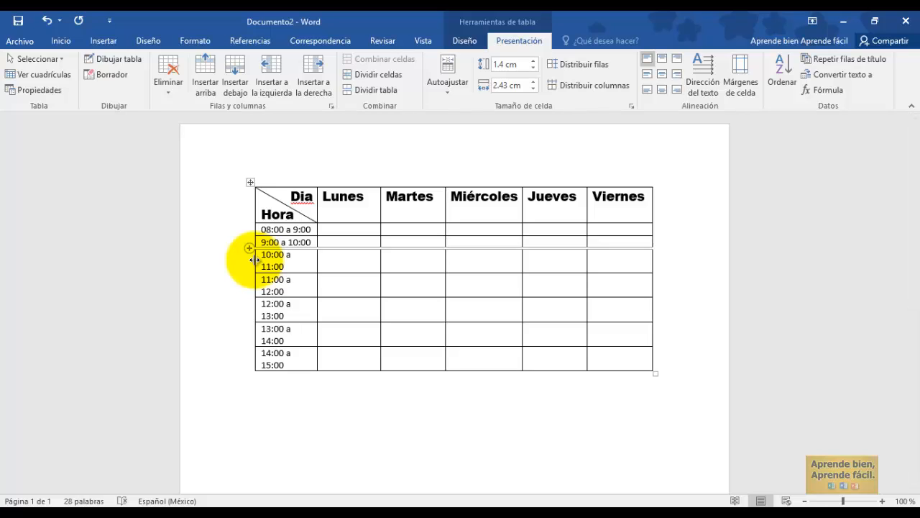
Widen the schedule's first column outward to the left to about 2.53 cm so each time slot fits on one line.
left_click_drag(254, 259, 246, 261)
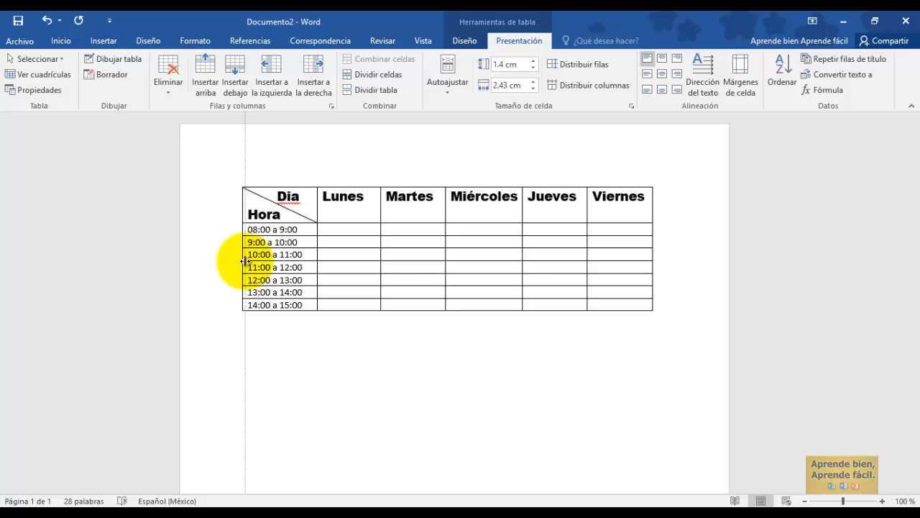
mouse_move(245, 261)
left_mouse_down()
mouse_move(273, 260)
mouse_move(243, 262)
left_mouse_up()
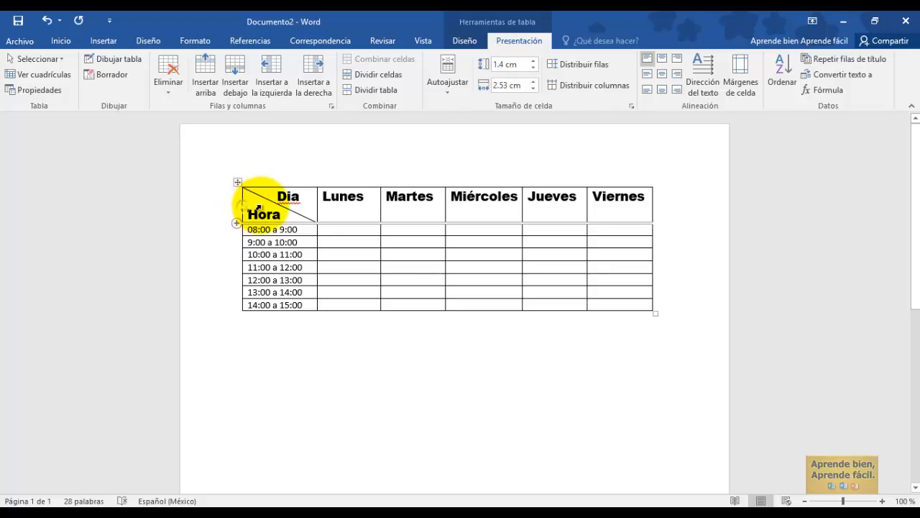
Center the weekday names horizontally and vertically in the schedule's header row, keeping Dia on the right and Hora on the left.
left_click_drag(252, 194, 596, 199)
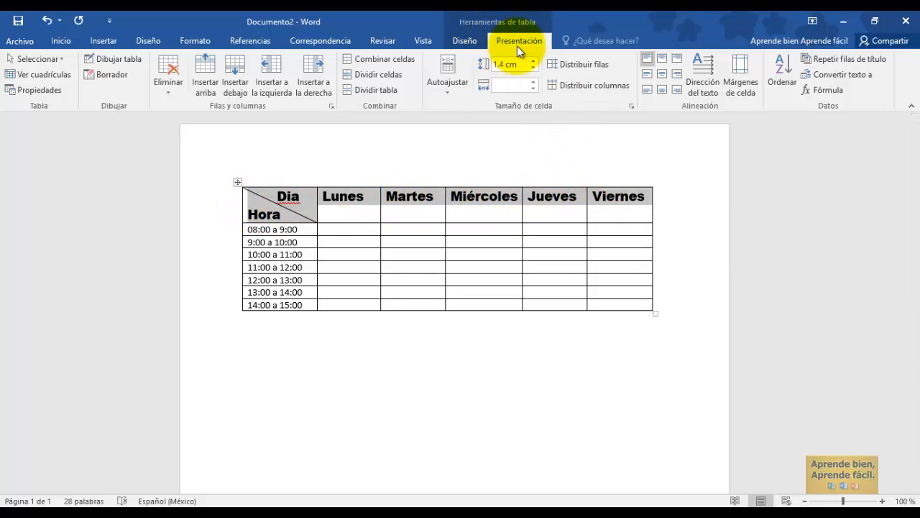
left_click(661, 73)
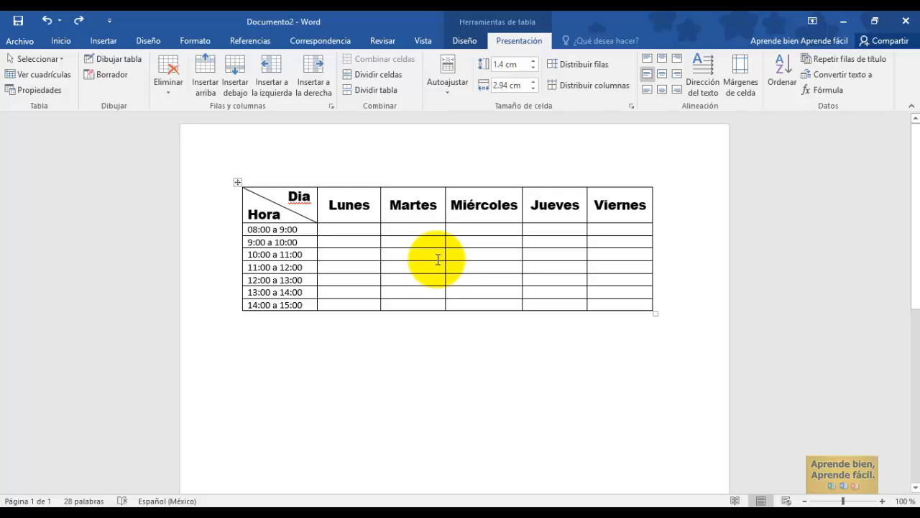
left_click(407, 230)
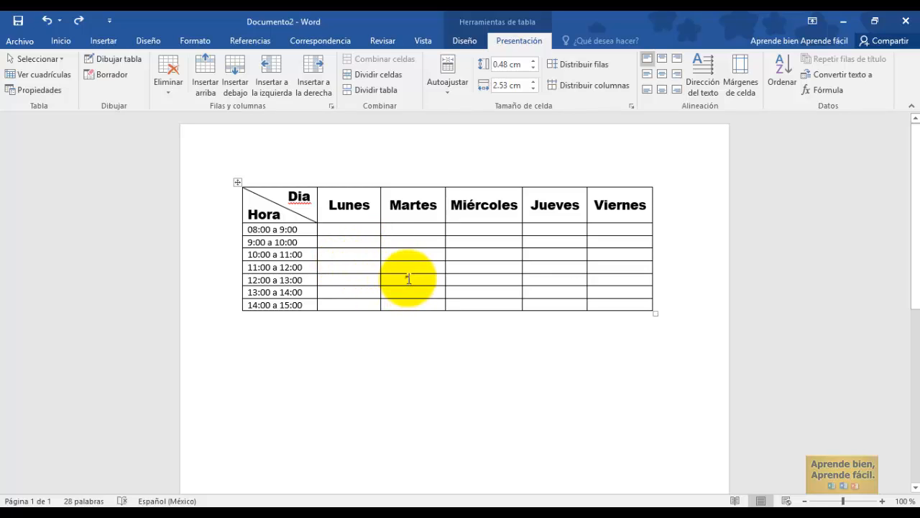
Merge the Martes cells from 08:00 to 13:00 with Combinar celdas, and undo the merge.
left_click_drag(404, 281, 405, 232)
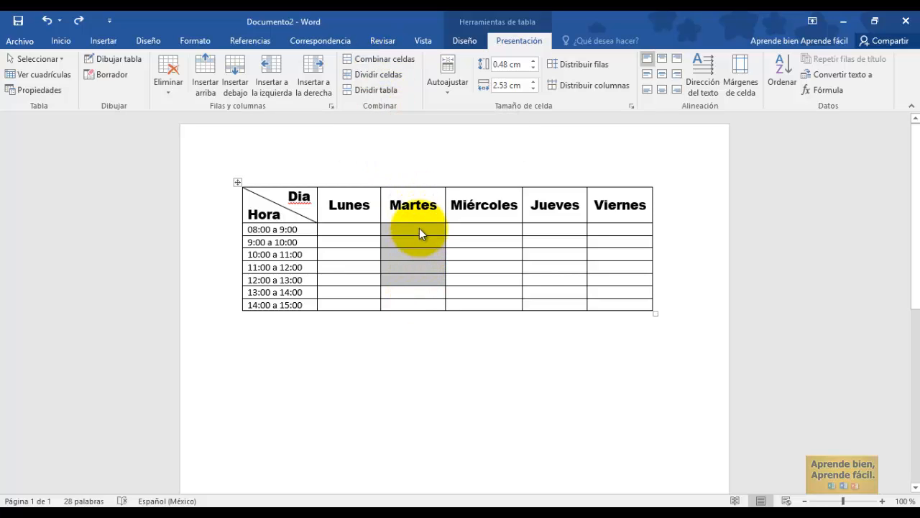
left_click(377, 58)
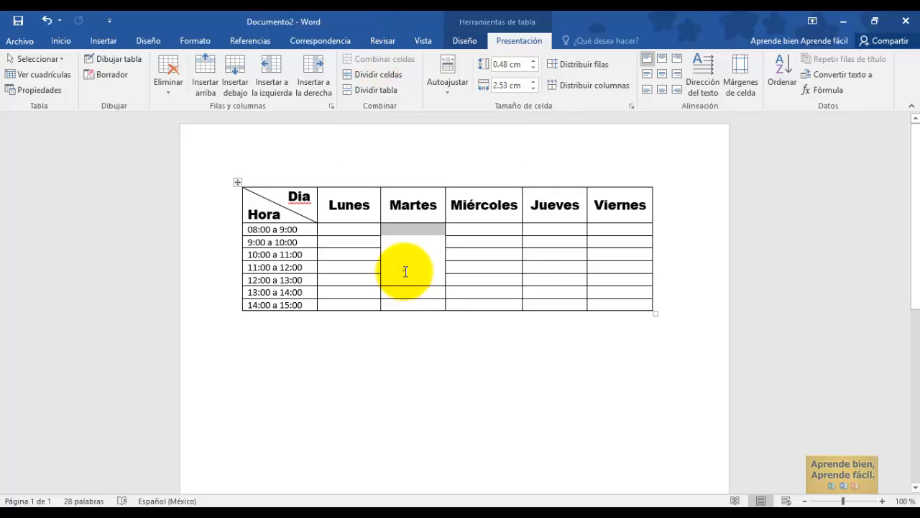
left_click(403, 267)
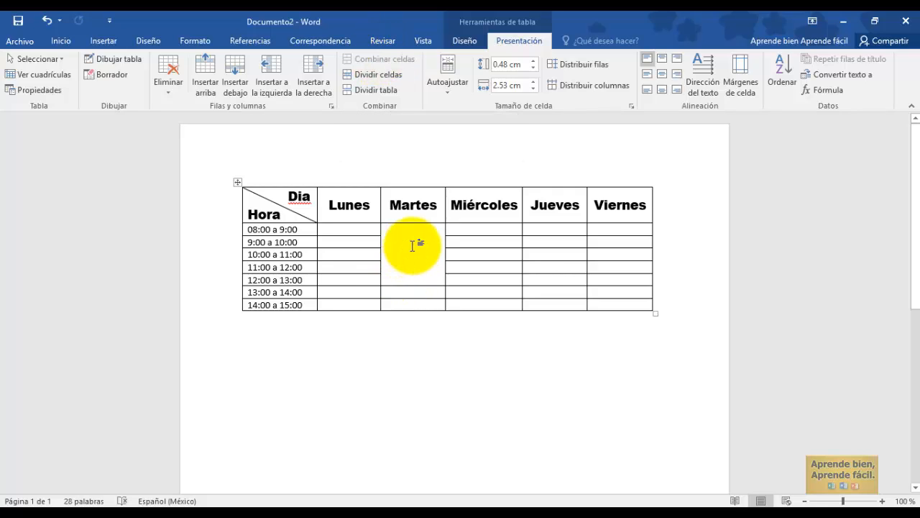
key("ctrl+z")
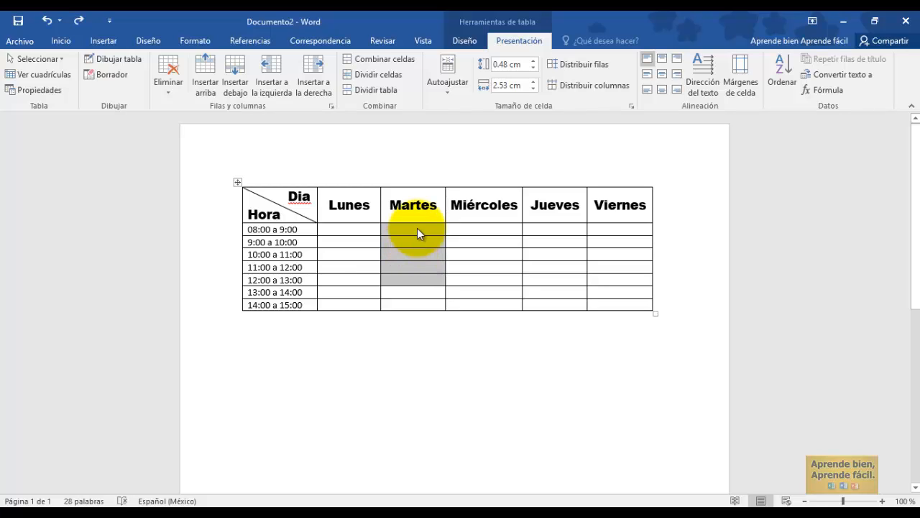
left_click(417, 227)
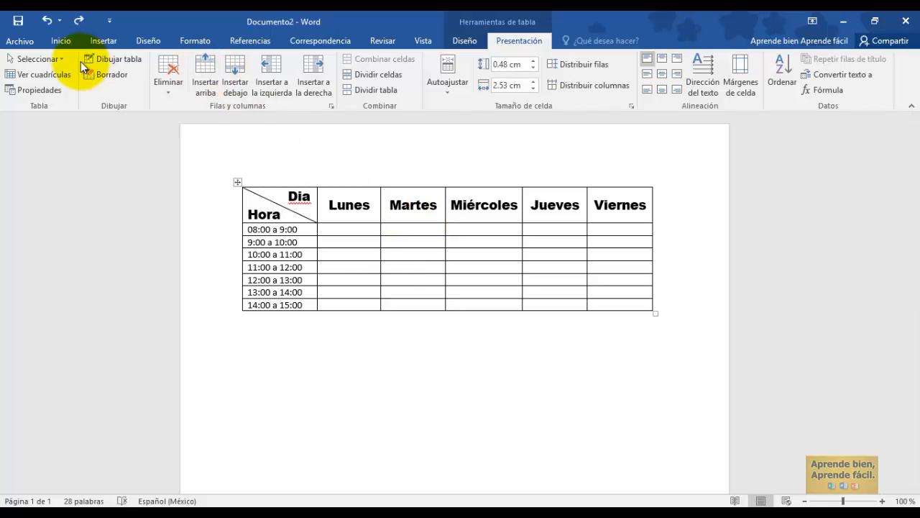
Erase the borders between the Martes cells from 08:00 to 13:00, and enter LIBRE in the resulting cell.
left_click(94, 75)
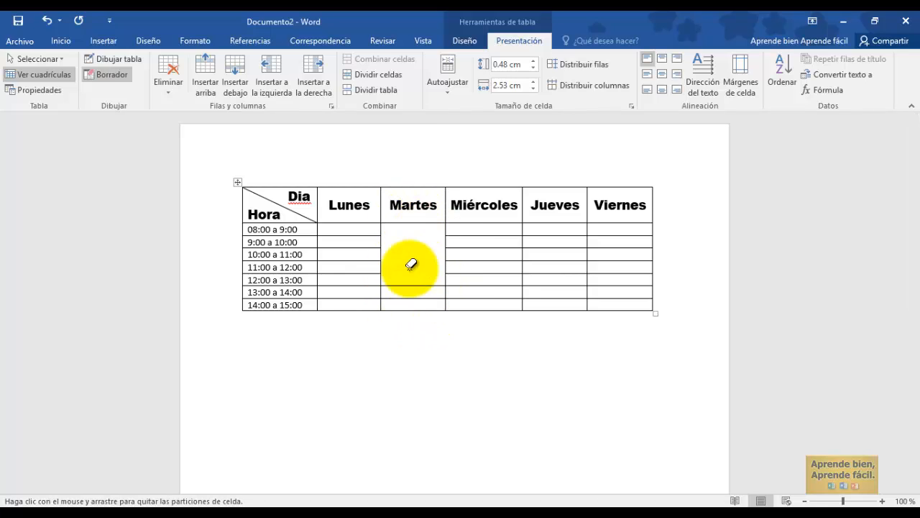
key("Escape")
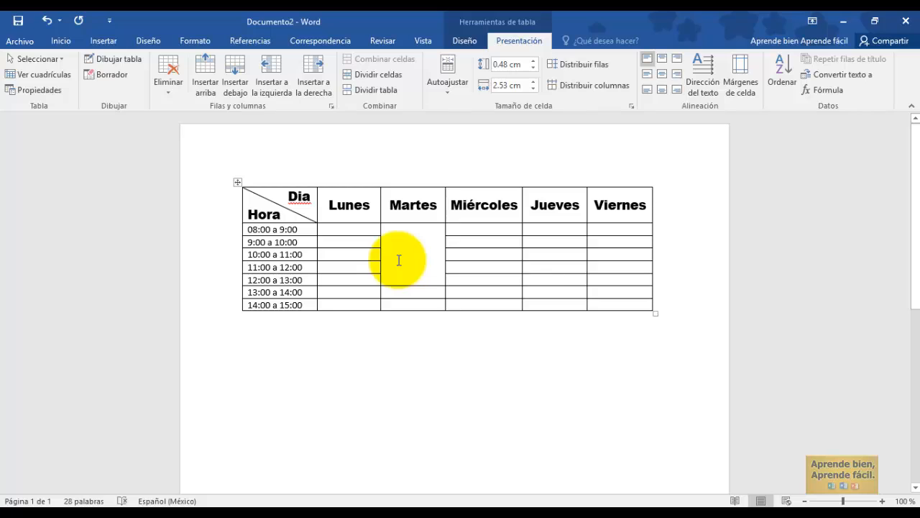
type("u")
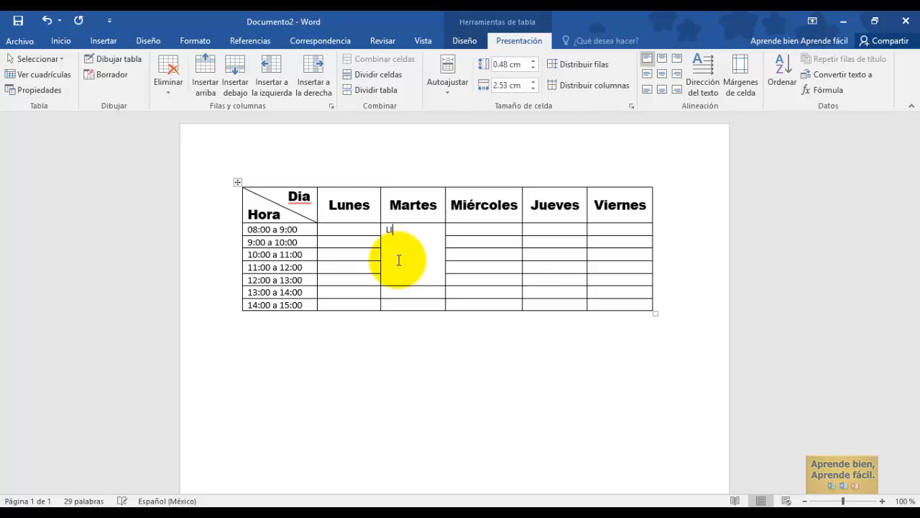
type("BRE")
Turn the Martes LIBRE text to read vertically from bottom to top, centered in its cell at size 16.
key("shift+Home")
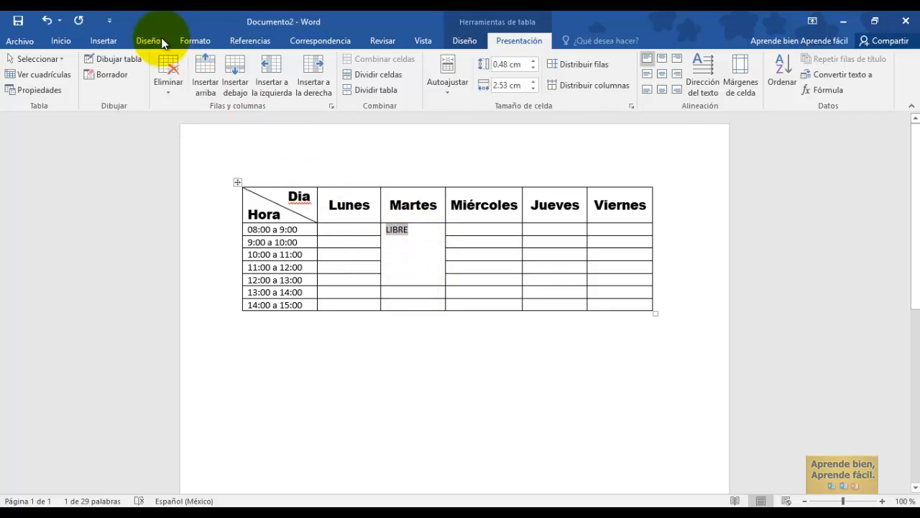
left_click(698, 68)
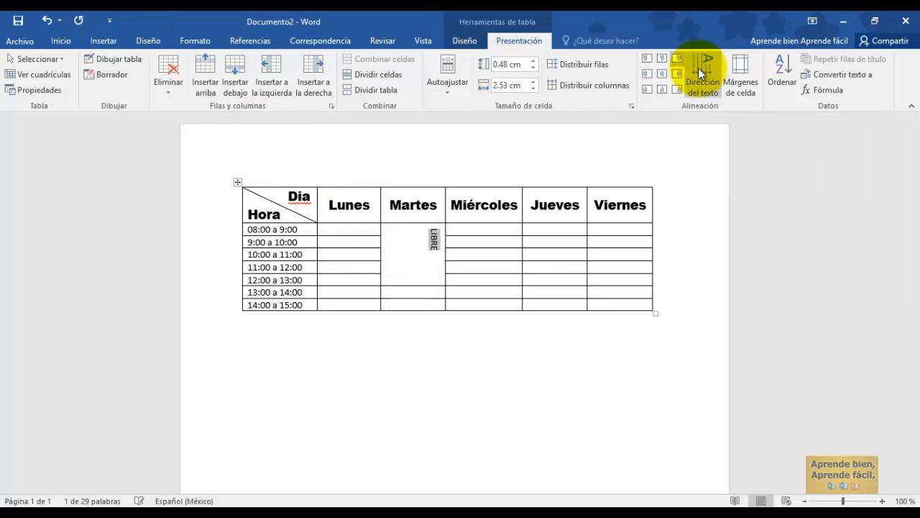
left_click(698, 68)
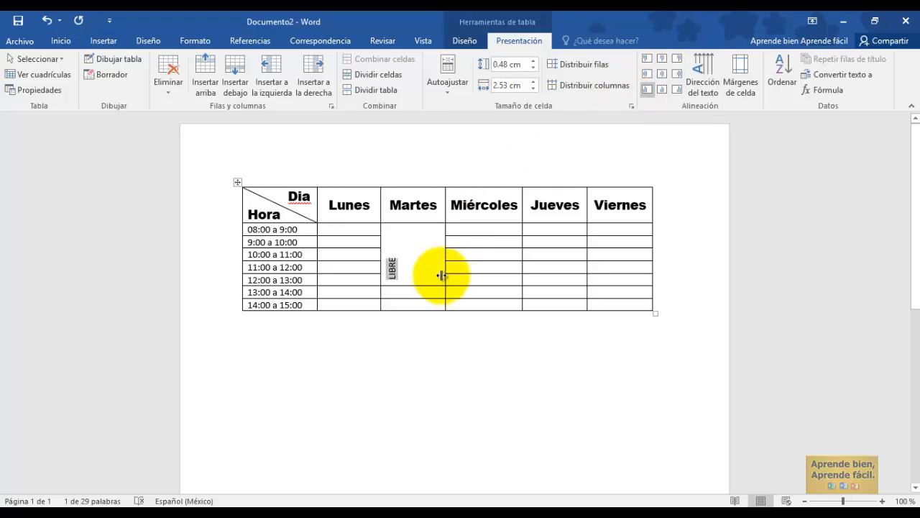
left_click(662, 76)
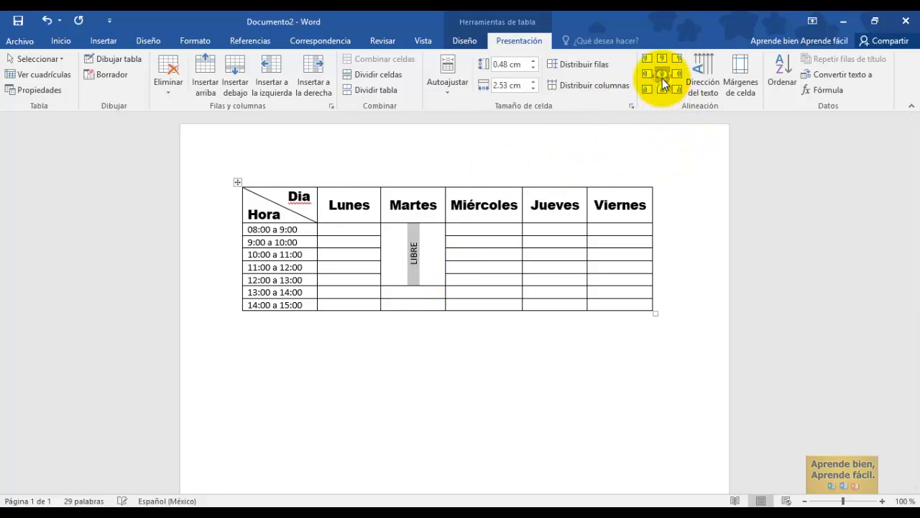
left_click(423, 362)
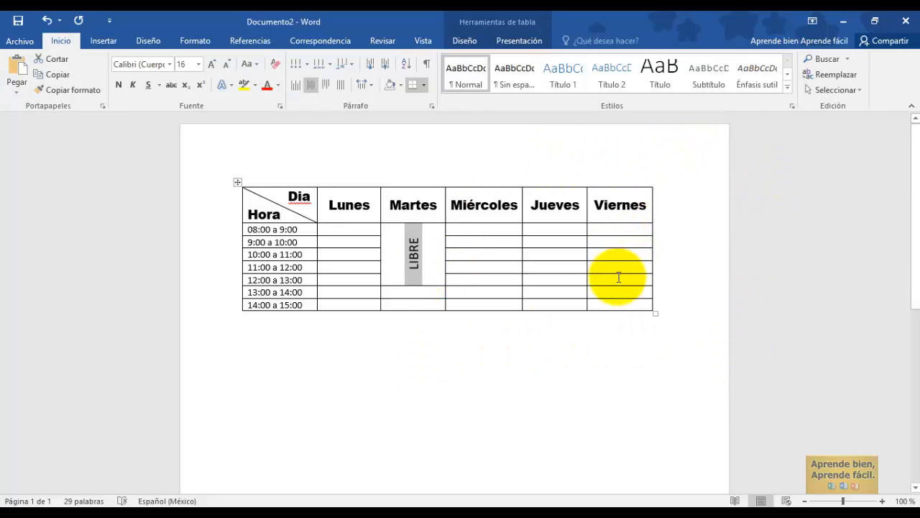
Merge the Viernes cells from 12:00 to 15:00 and enter LIBRE in the merged cell.
left_click(616, 268)
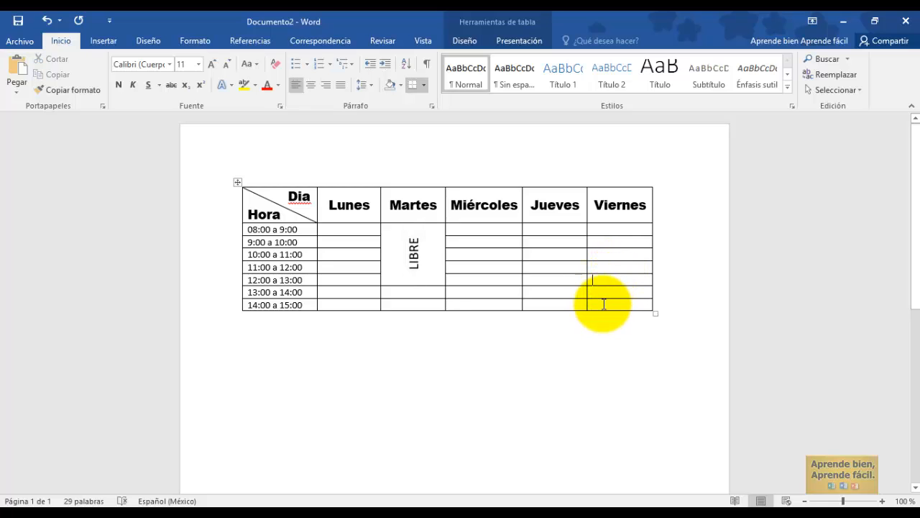
left_click(602, 291)
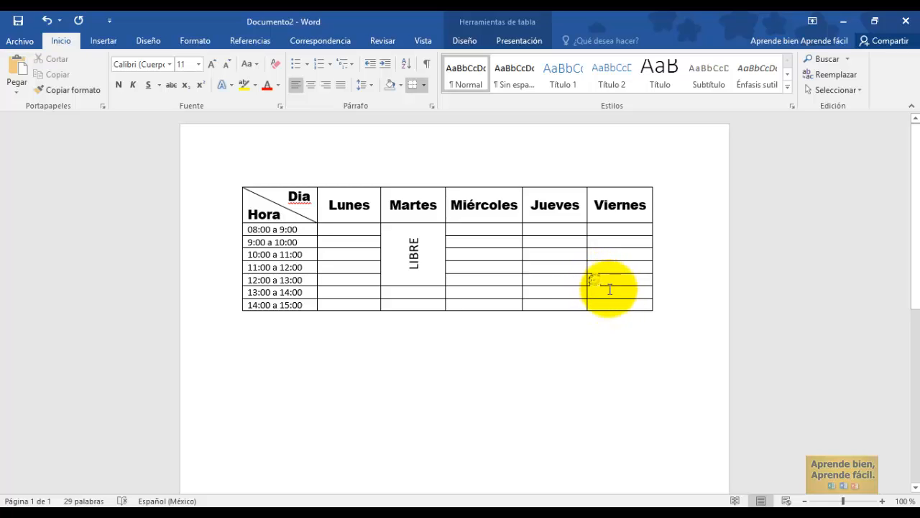
left_click_drag(609, 281, 623, 308)
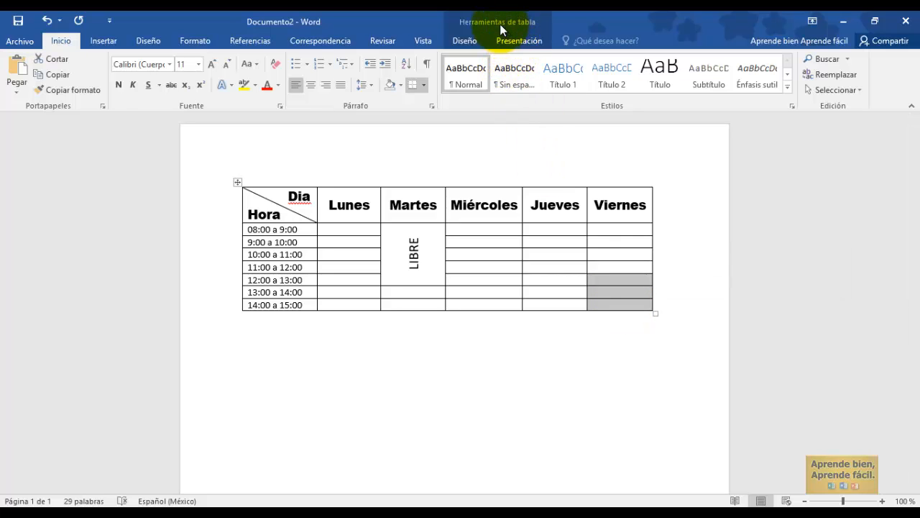
left_click(516, 41)
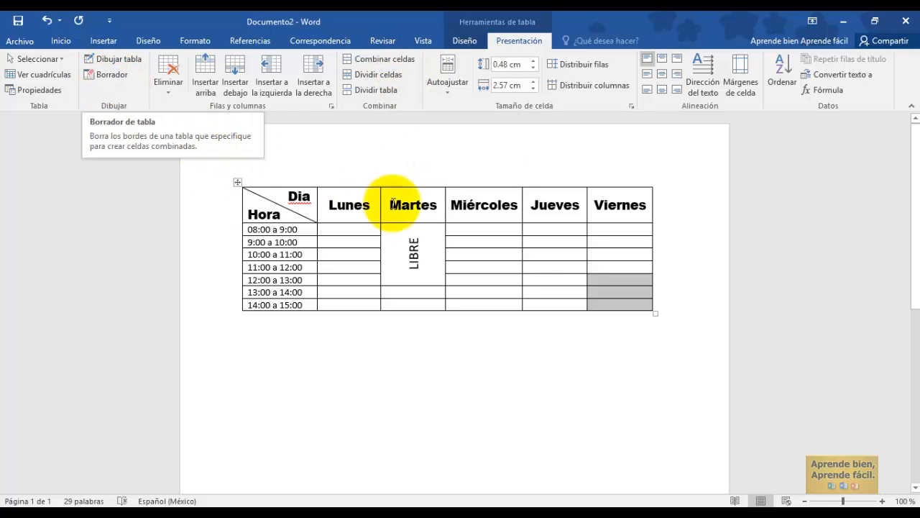
left_click(402, 64)
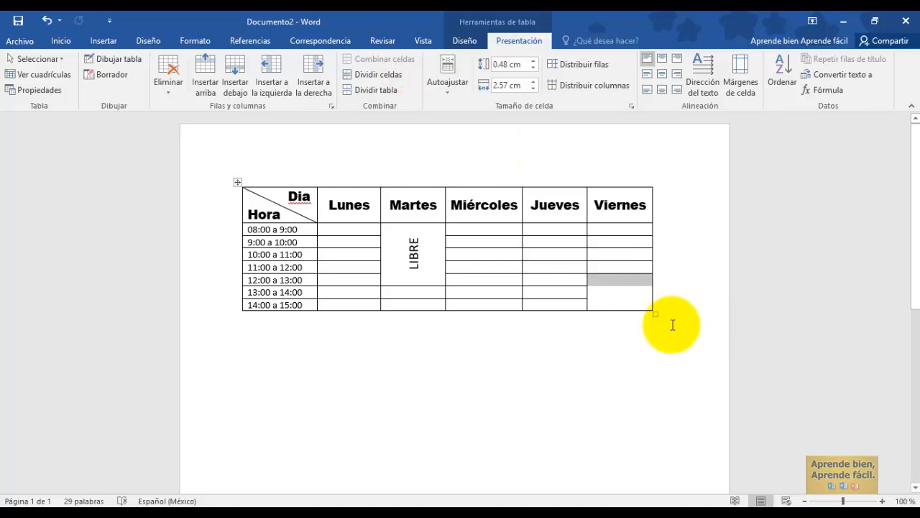
left_click(623, 297)
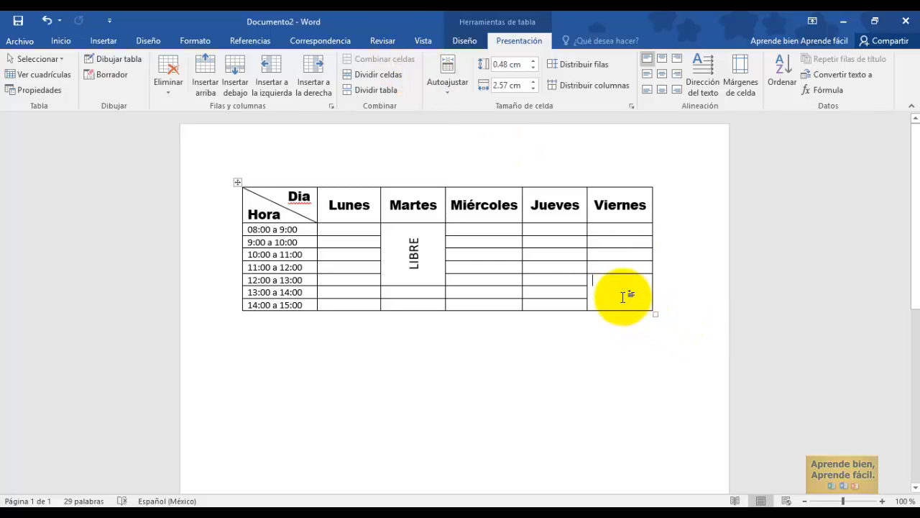
type("LIBRE")
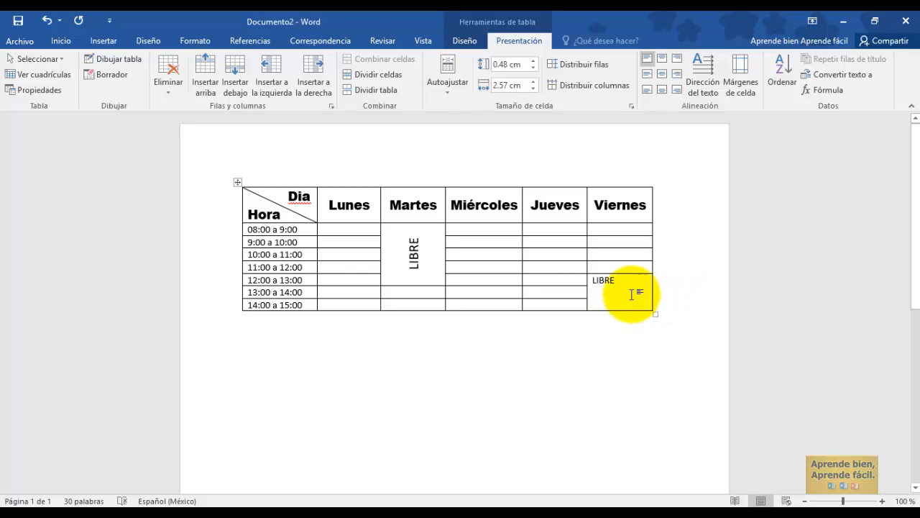
Turn the Viernes LIBRE text to read vertically from bottom to top and center it in its cell.
left_click_drag(627, 291, 592, 278)
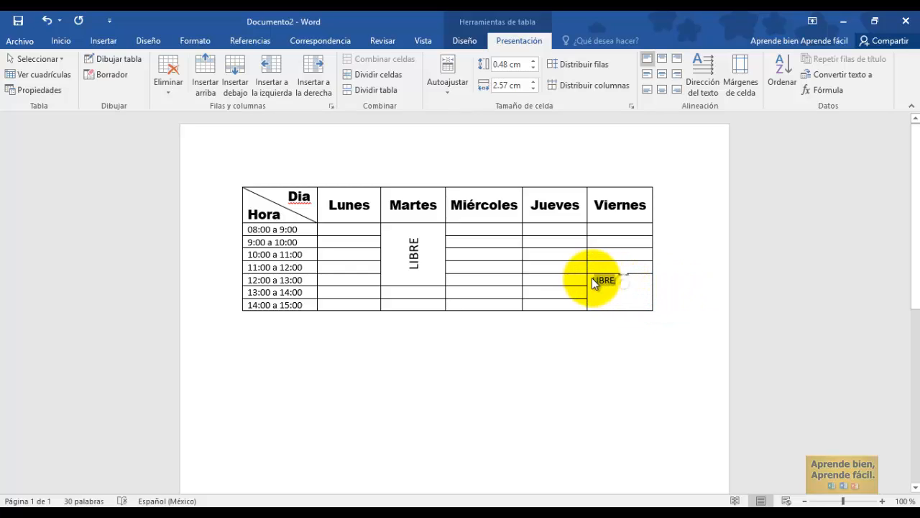
left_click(692, 66)
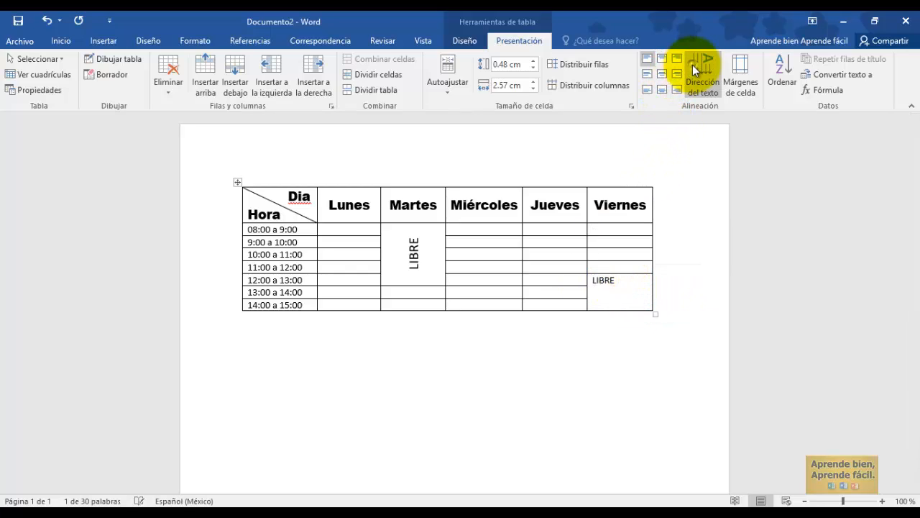
left_click(661, 76)
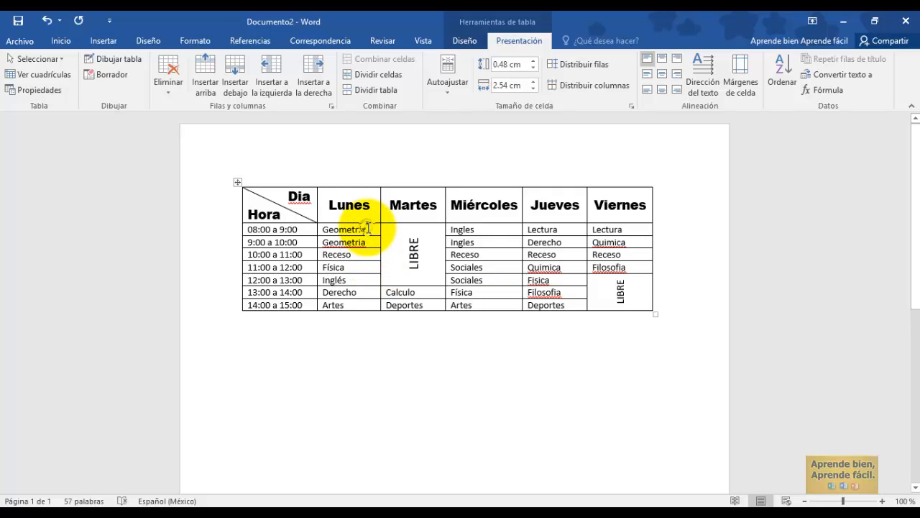
Merge the two Geometría cells under Lunes, remove the duplicate word, and center the remaining entry both ways.
left_click_drag(369, 230, 368, 240)
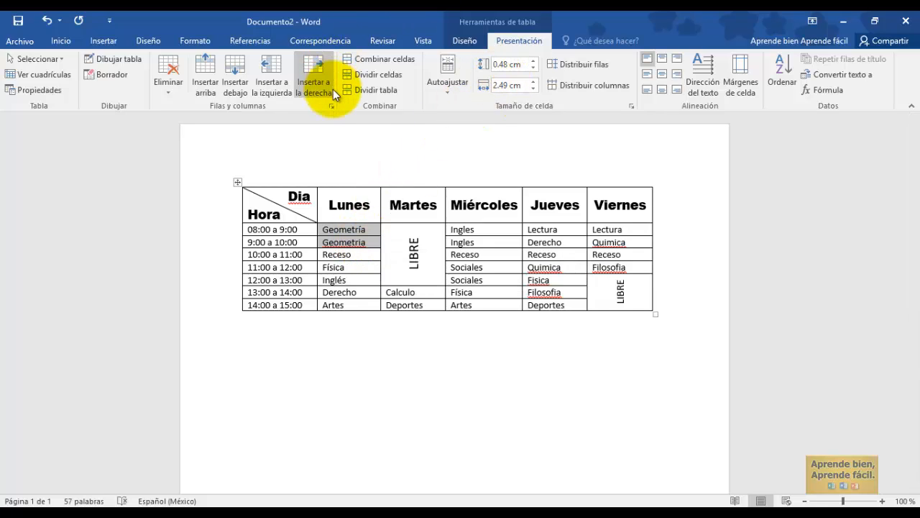
left_click(397, 58)
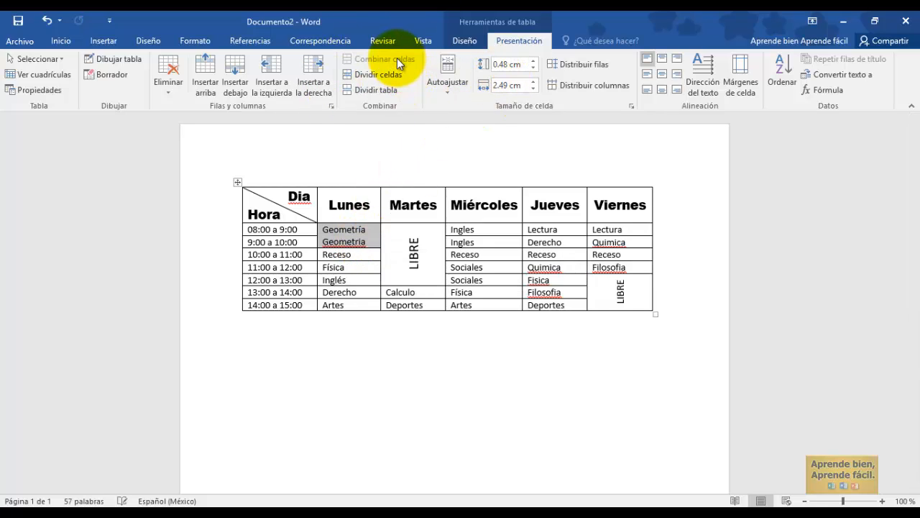
left_click(374, 229)
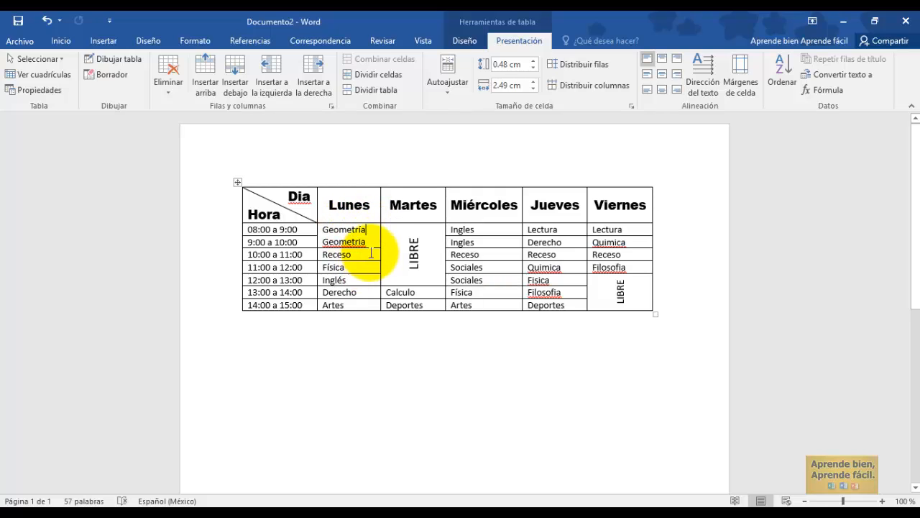
left_click(318, 242)
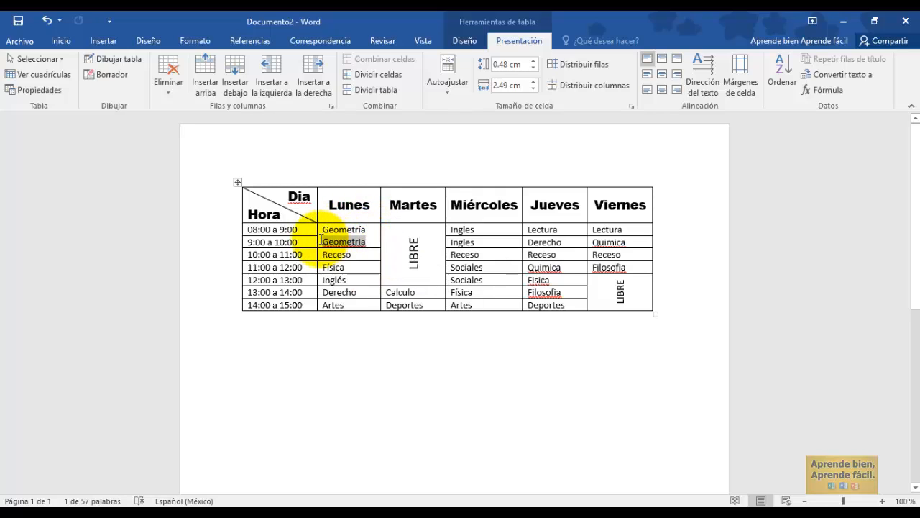
key("BackSpace")
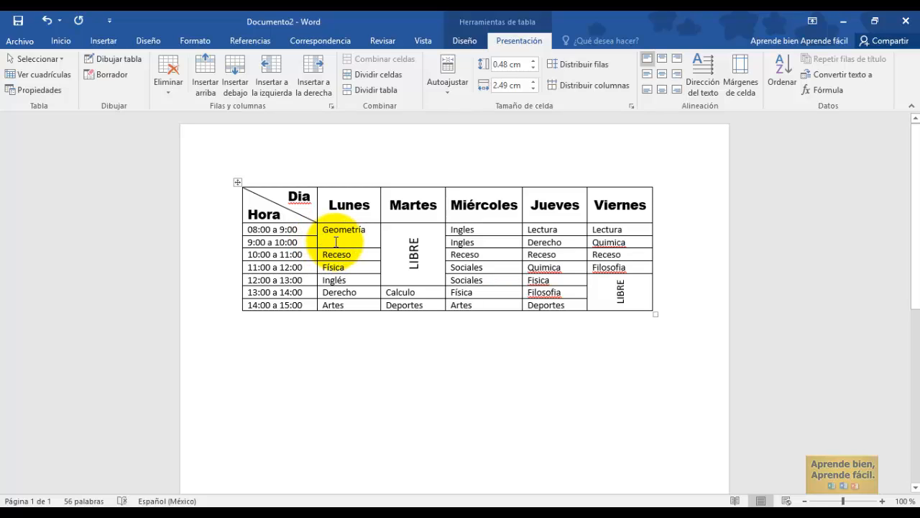
left_click(329, 230)
left_click(661, 73)
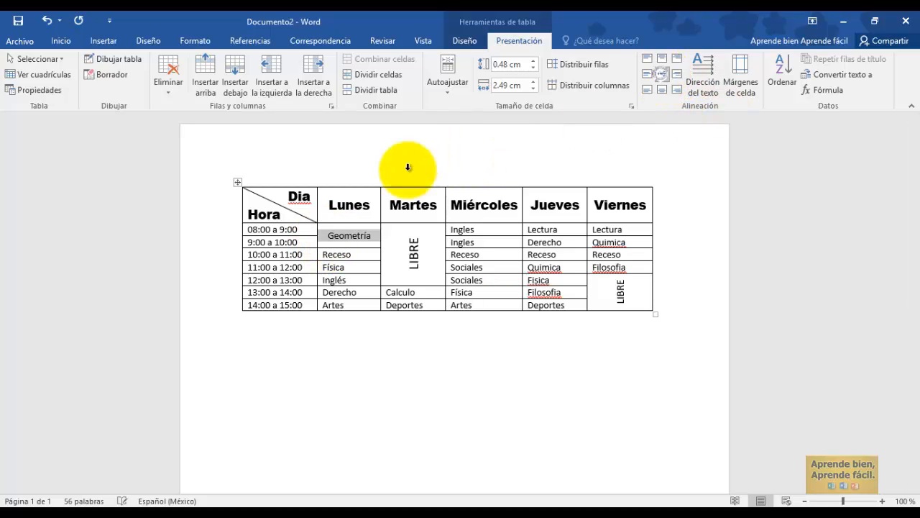
Merge the two Ingles cells under Miércoles, keeping a single Ingles entry centered both ways.
left_click_drag(492, 242, 463, 231)
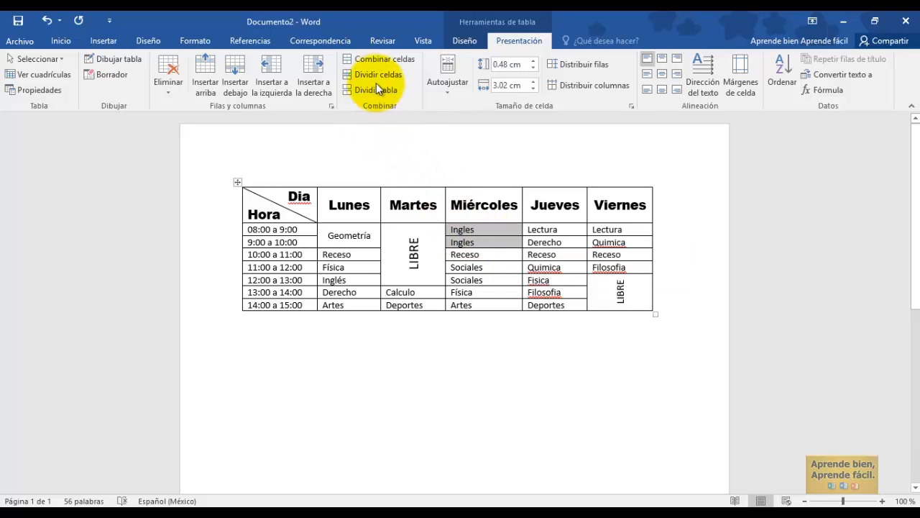
left_click(377, 59)
left_click_drag(475, 242, 450, 241)
key("BackSpace")
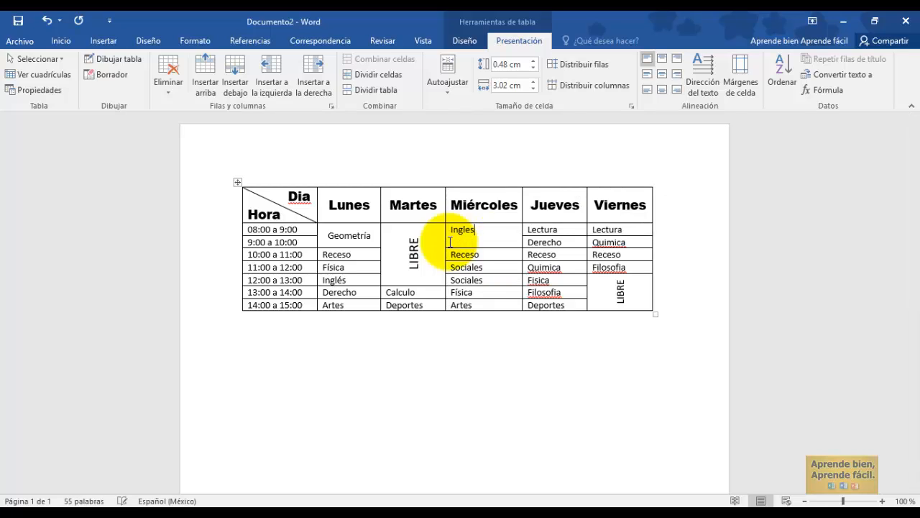
key("BackSpace")
left_click(656, 72)
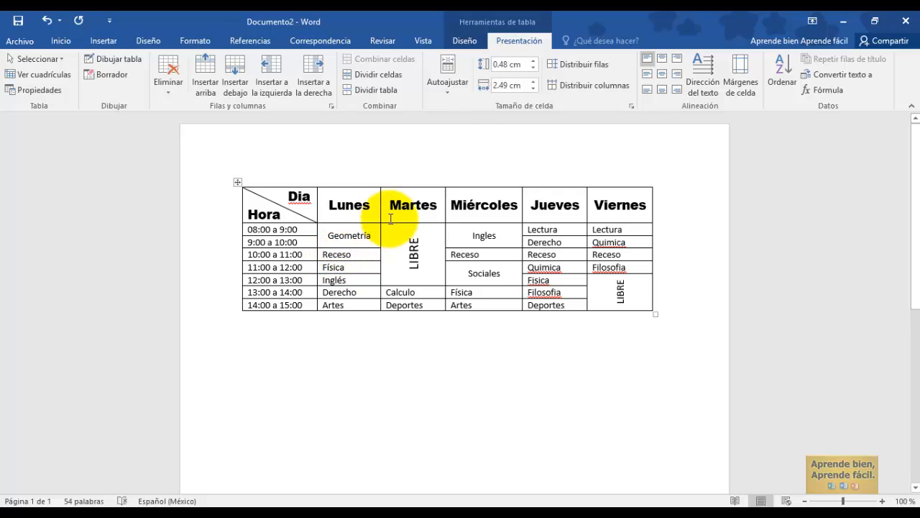
Shade the Receso cells under Lunes, Miércoles, Jueves and Viernes yellow.
left_click(464, 41)
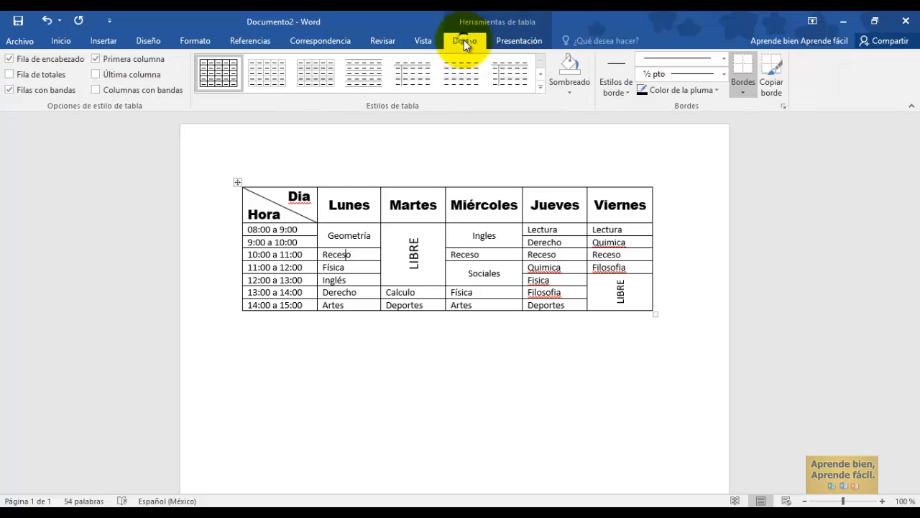
left_click(563, 89)
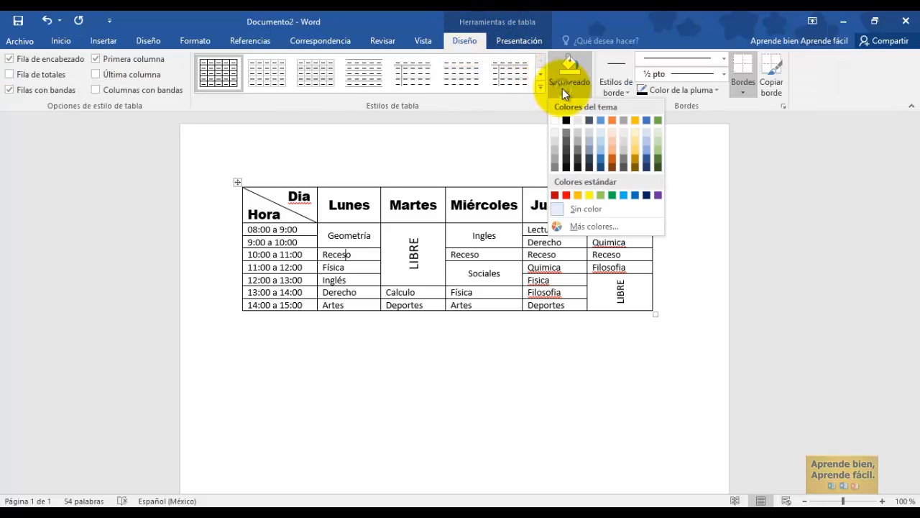
left_click(584, 194)
left_click(549, 253)
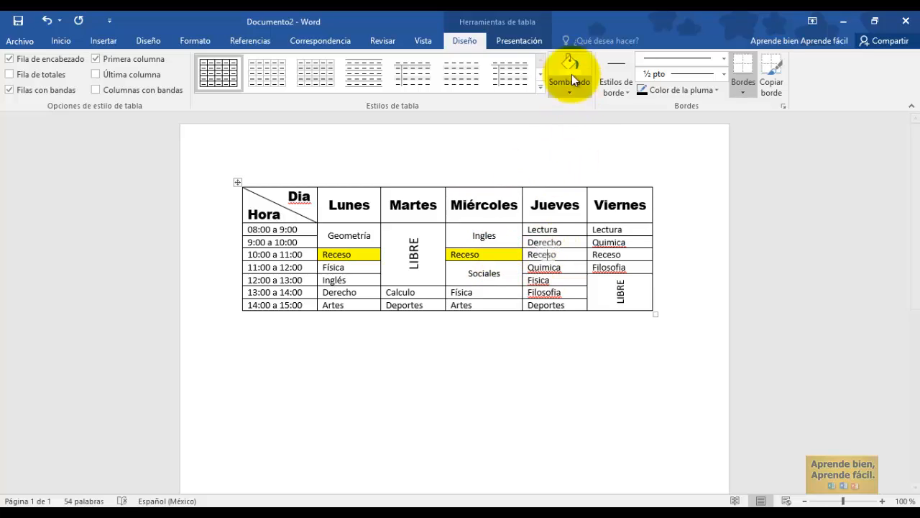
left_click(571, 74)
left_click(612, 253)
left_click(572, 74)
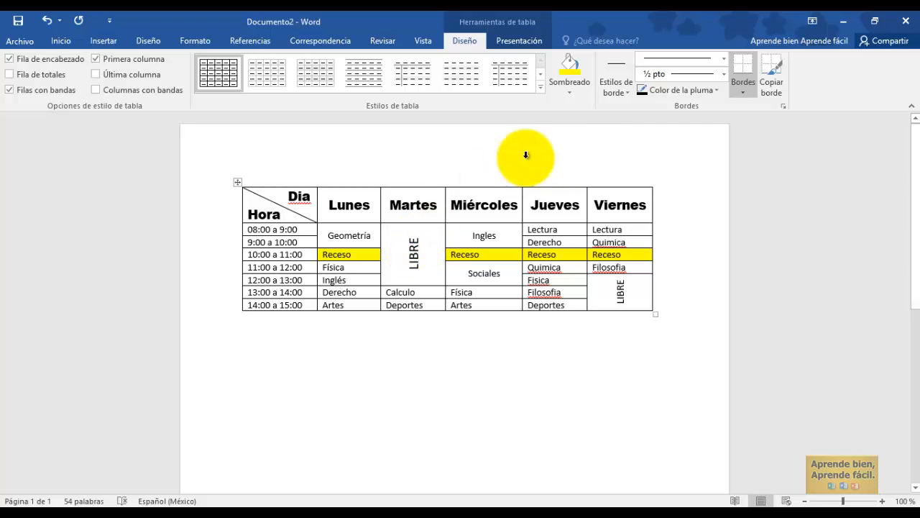
Shade the merged LIBRE cells under Martes and Viernes light blue.
left_click(575, 93)
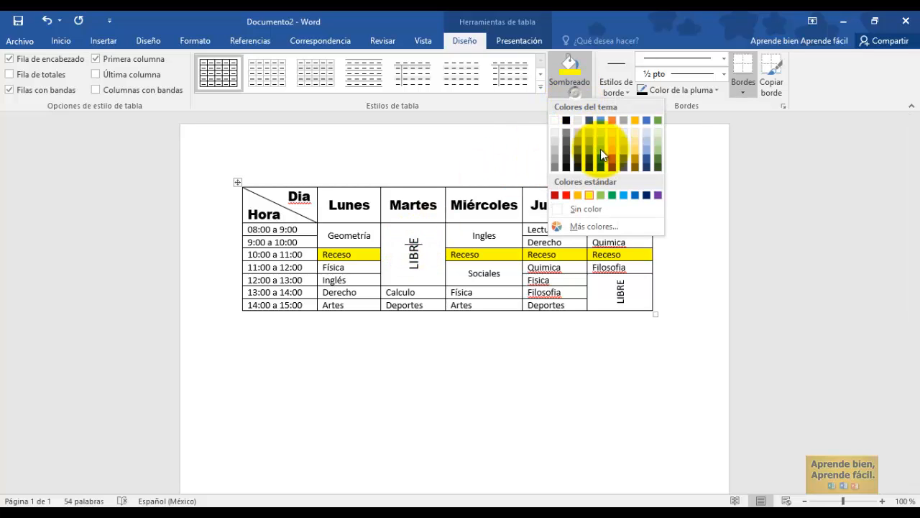
left_click(634, 194)
left_click(626, 287)
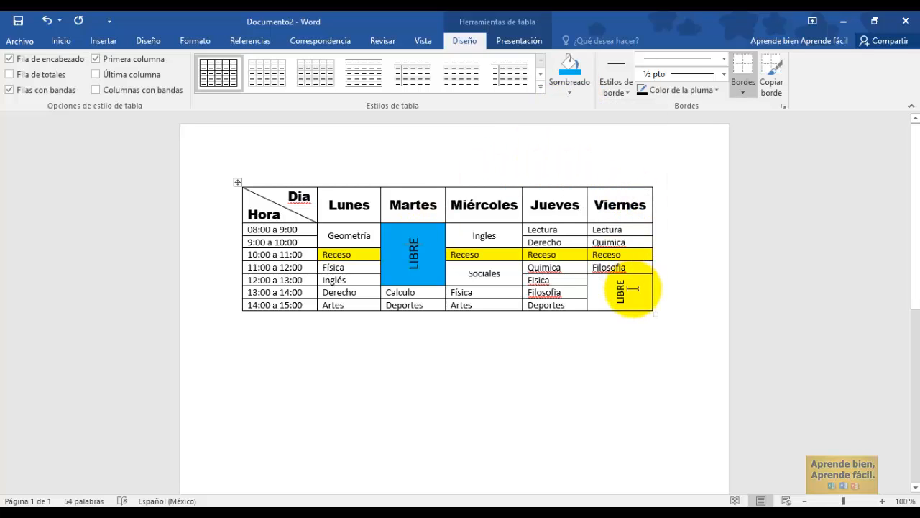
left_click(569, 68)
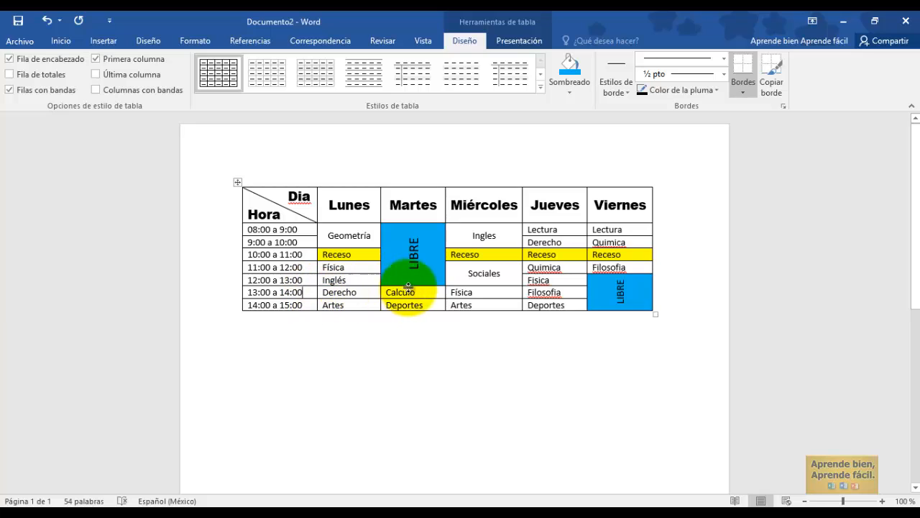
Delete the 13:00 a 14:00 row and the Miércoles column from the schedule table.
left_click(528, 39)
left_click(161, 89)
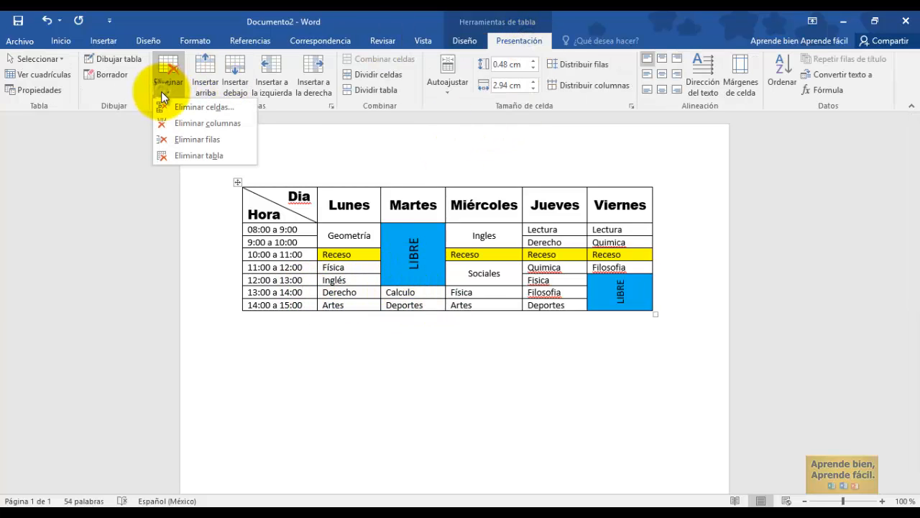
left_click(194, 140)
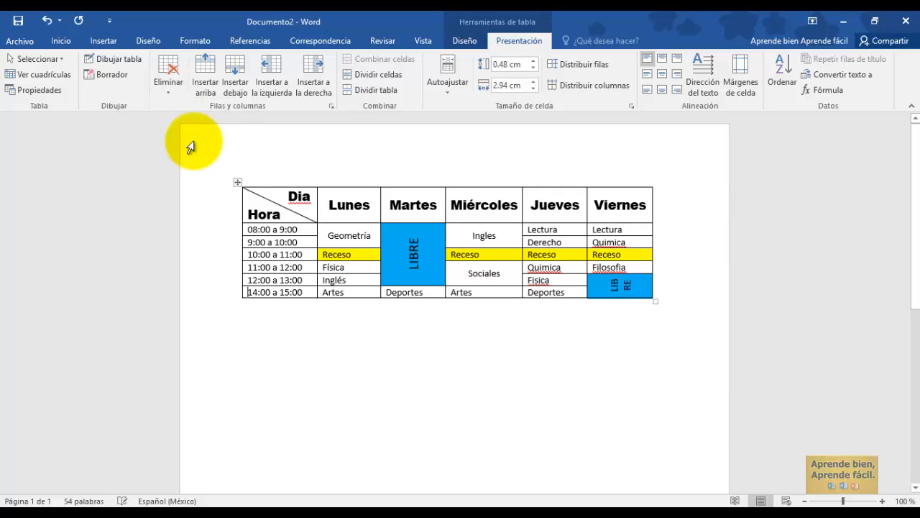
left_click(465, 199)
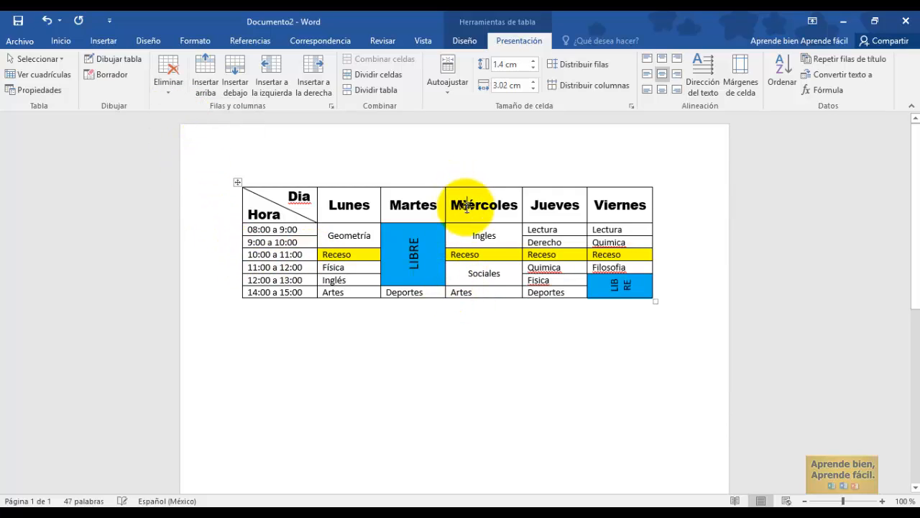
left_click(162, 86)
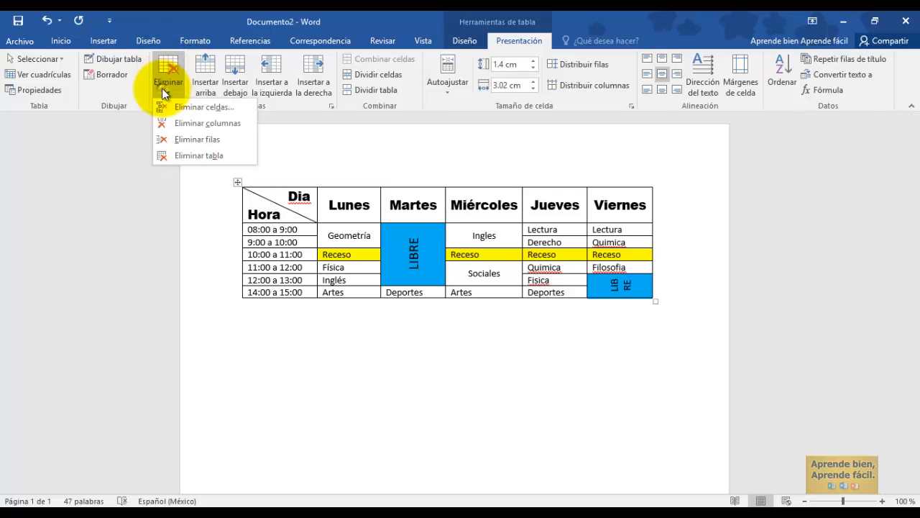
left_click(212, 127)
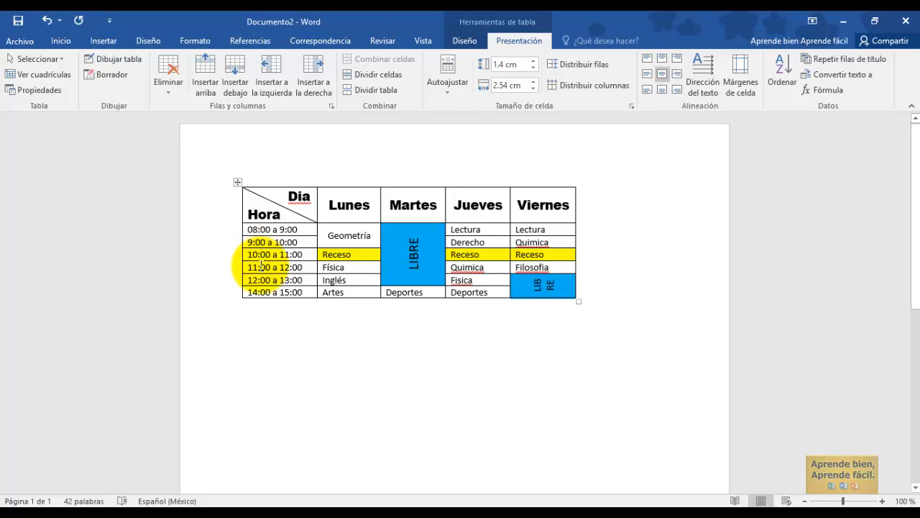
Insert a blank row above the 11:00 a 12:00 row and a blank column between Jueves and Viernes.
left_click(260, 266)
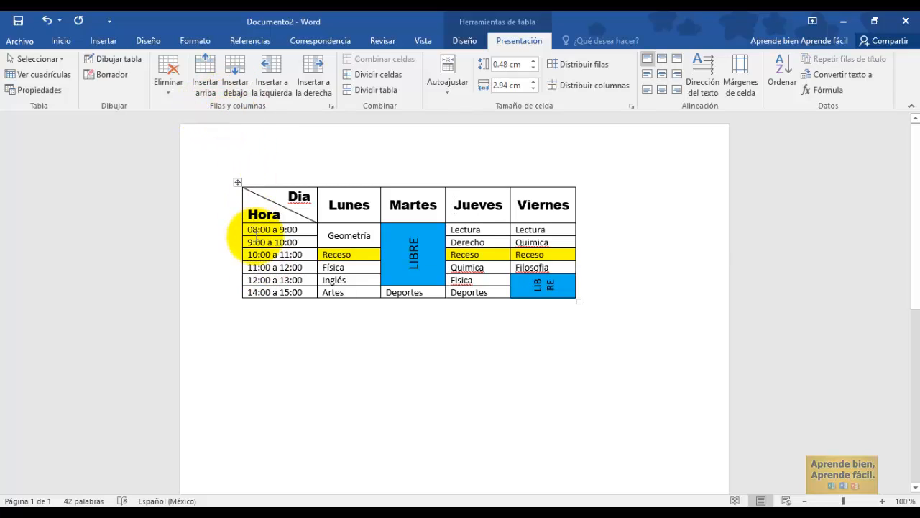
left_click(207, 71)
left_click(303, 292)
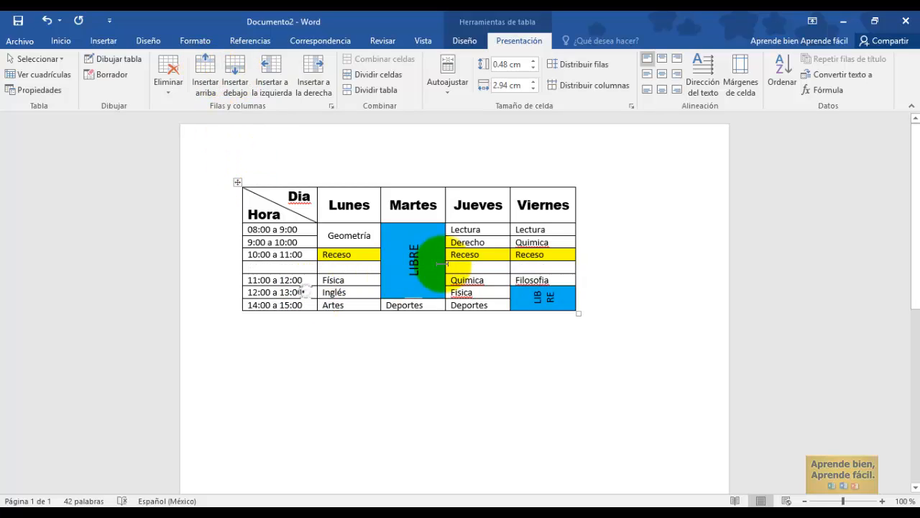
left_click(495, 230)
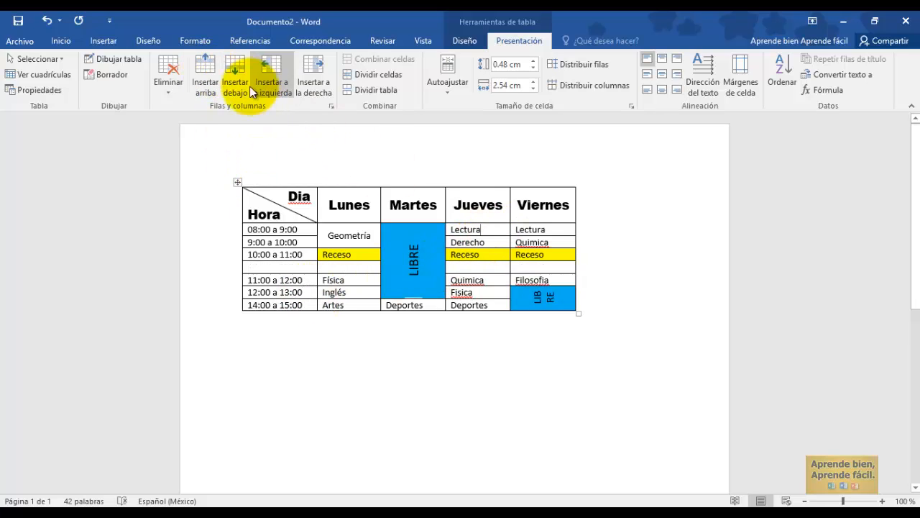
left_click(305, 70)
Widen the Jueves column to about 3.3 cm by moving its border with the blank column.
left_click(500, 243)
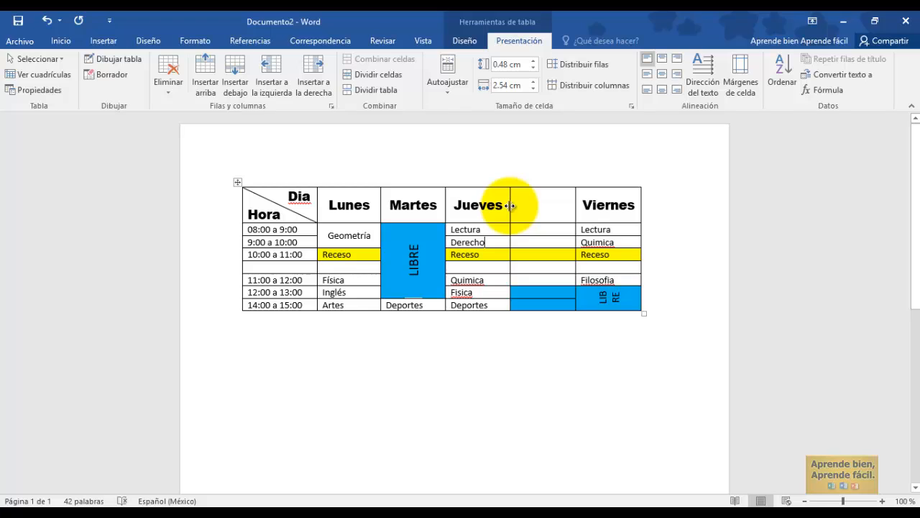
left_click_drag(510, 206, 528, 209)
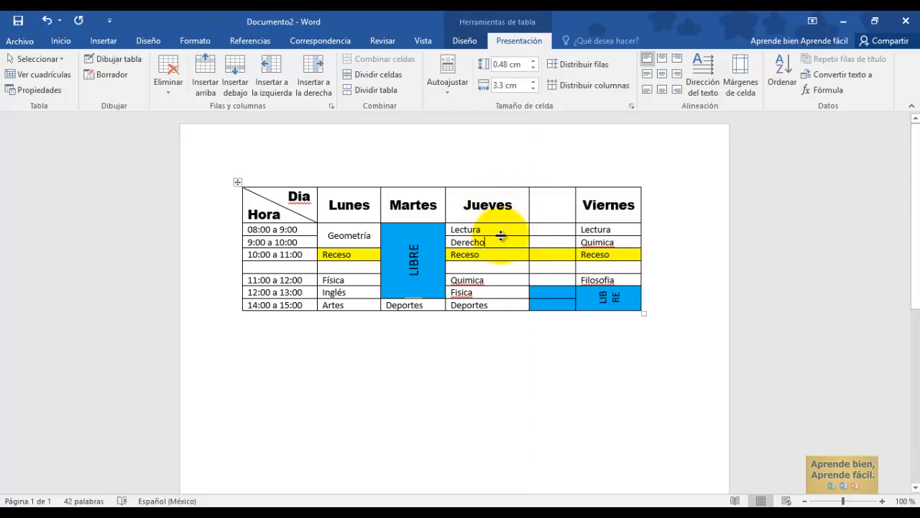
mouse_move(501, 237)
left_mouse_down()
mouse_move(503, 300)
mouse_move(514, 230)
left_mouse_up()
Select the whole schedule table and open the list of fonts for its text.
double_click(292, 243)
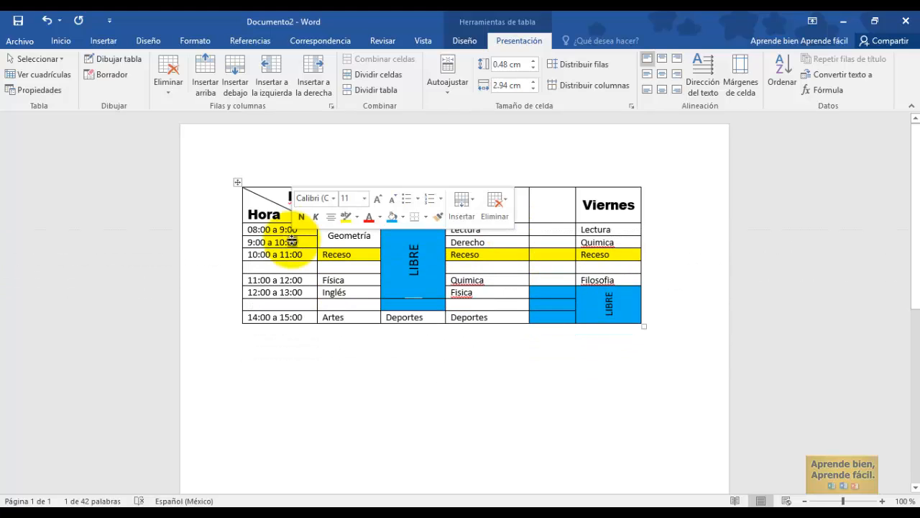
left_click(238, 184)
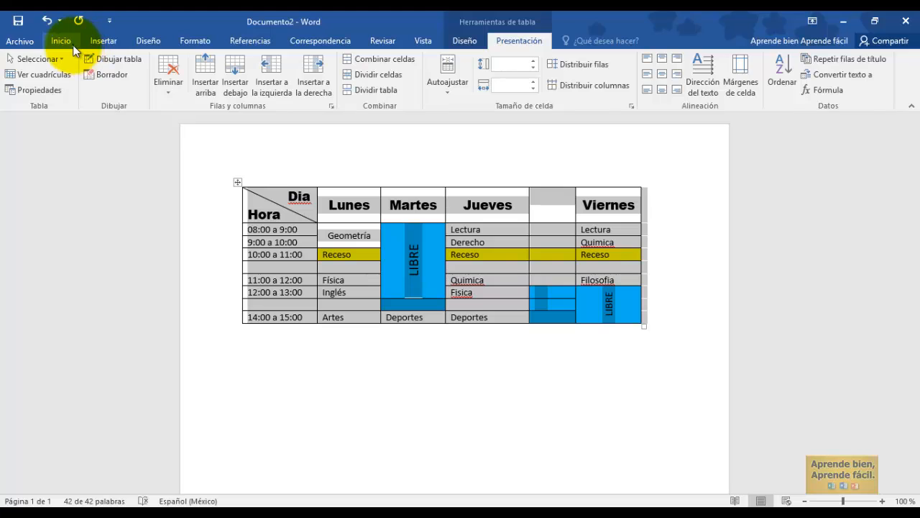
left_click(72, 45)
left_click(171, 69)
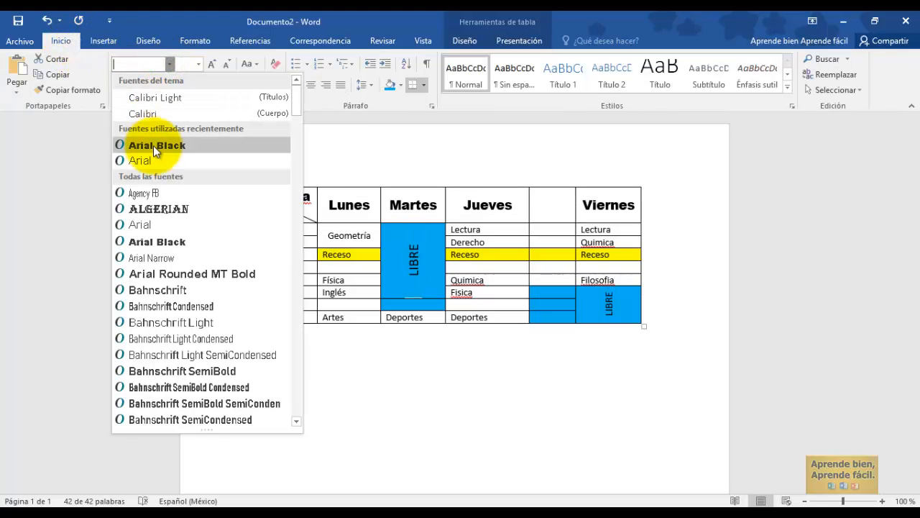